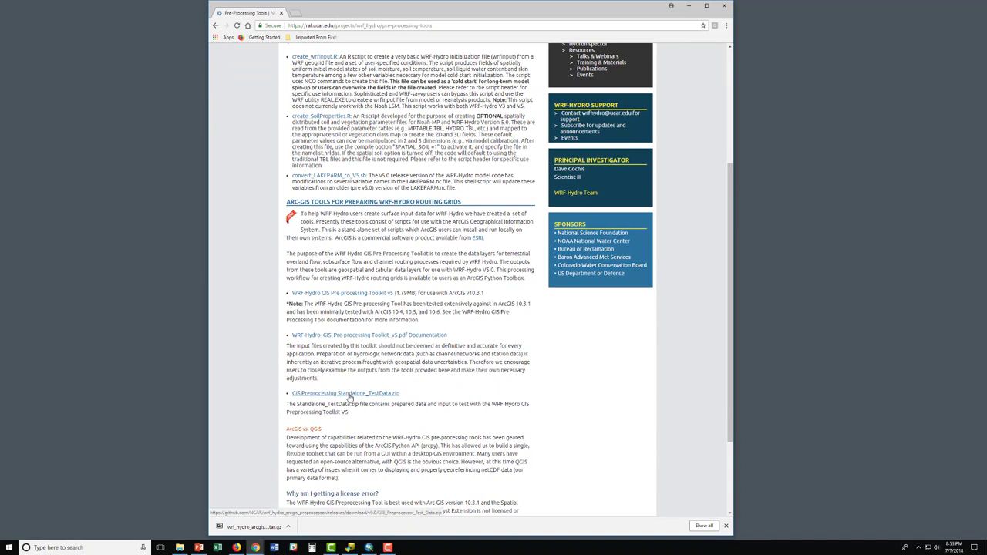
# Step: Download the GIS Preprocessing Standalone_TestData.zip file and minimize the browser window
pyautogui.click(349, 395)
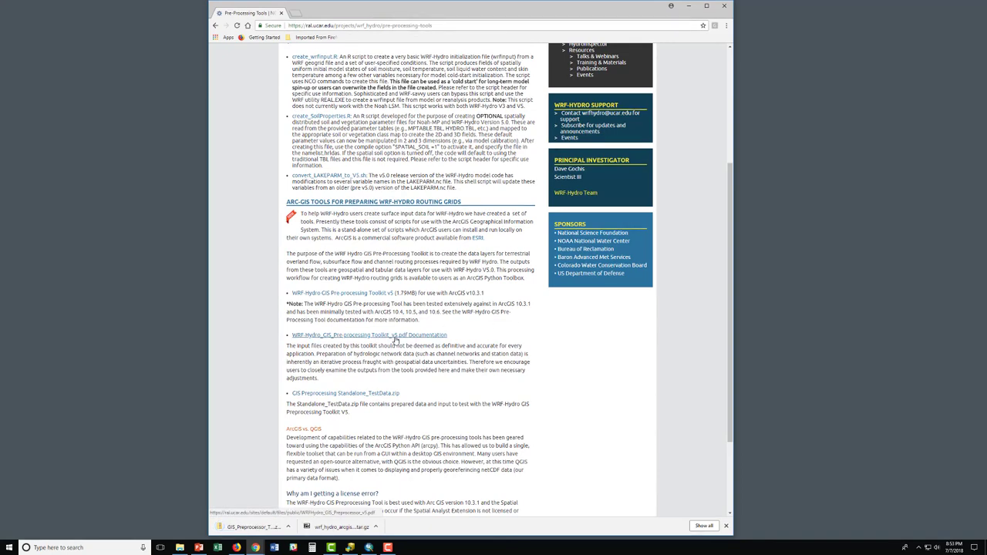
pyautogui.scroll(1, 397, 341)
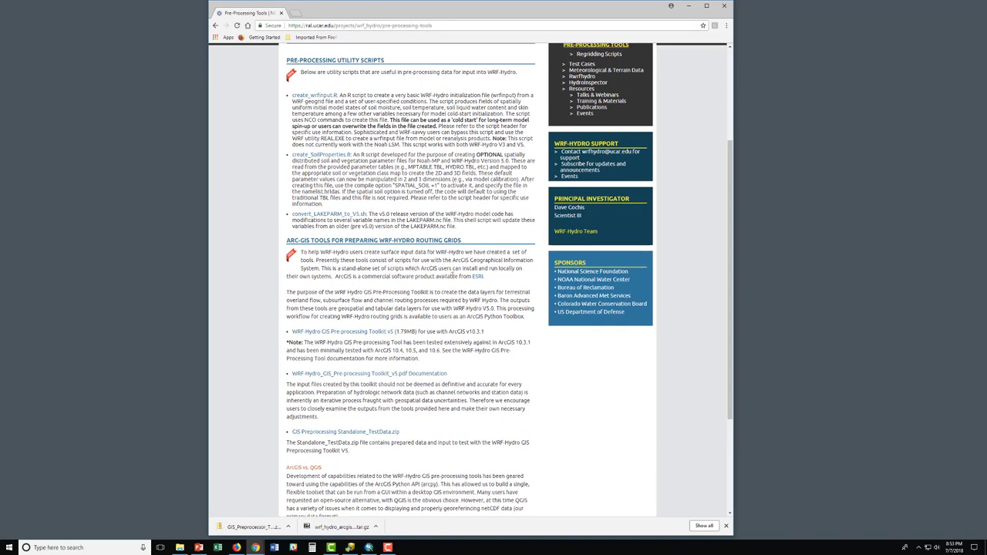
pyautogui.click(726, 527)
pyautogui.click(690, 8)
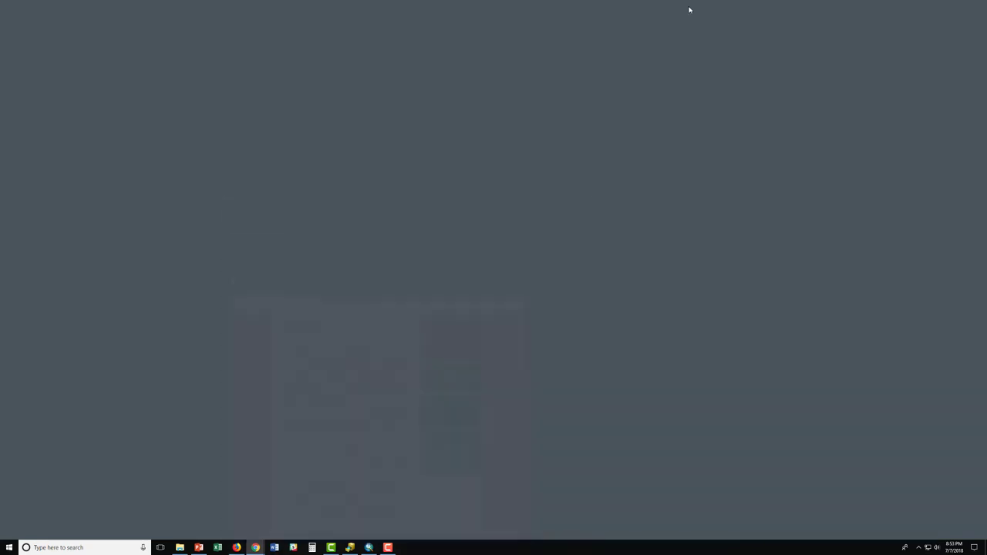
# Step: Switch to ArcCatalog and make sure the Spatial Analyst extension is enabled
pyautogui.moveTo(348, 549)
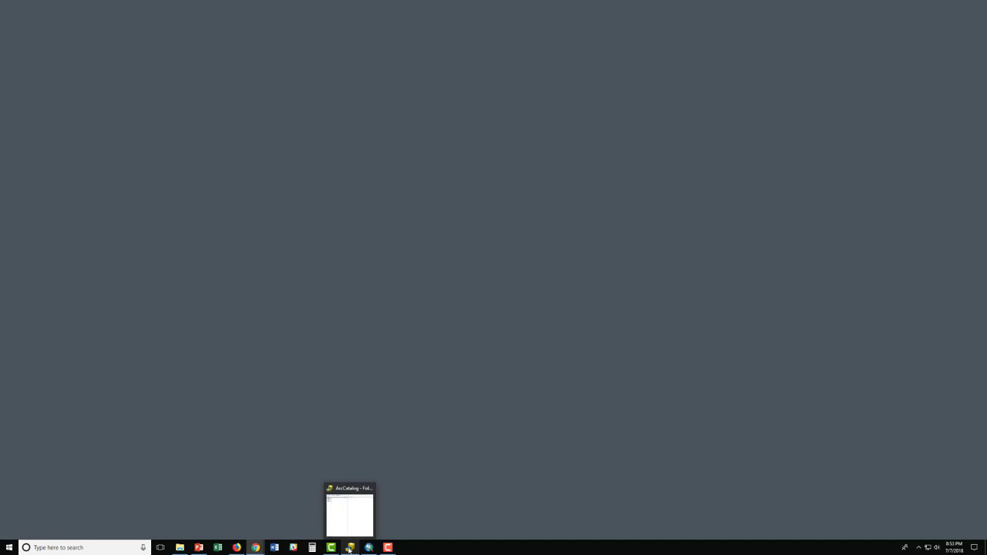
pyautogui.click(349, 549)
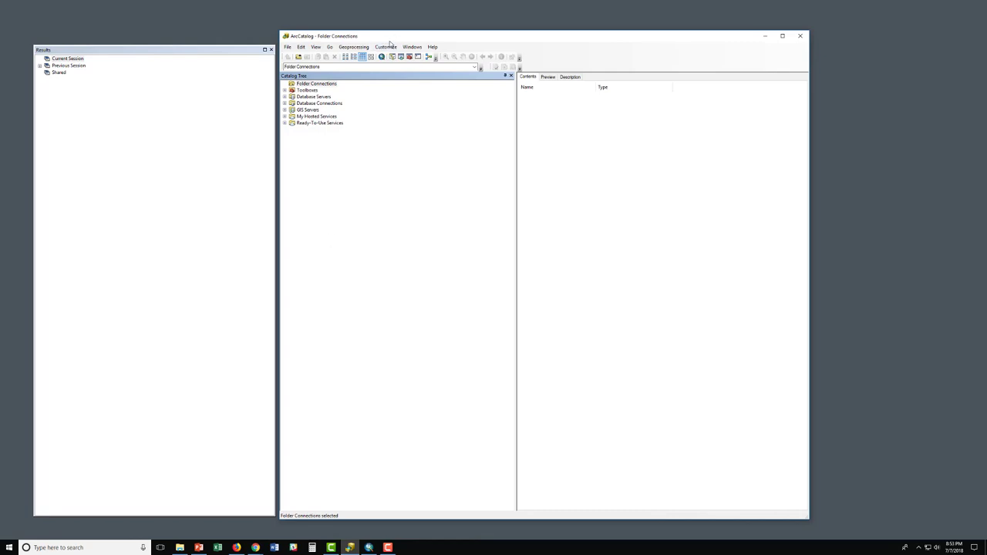
pyautogui.click(388, 48)
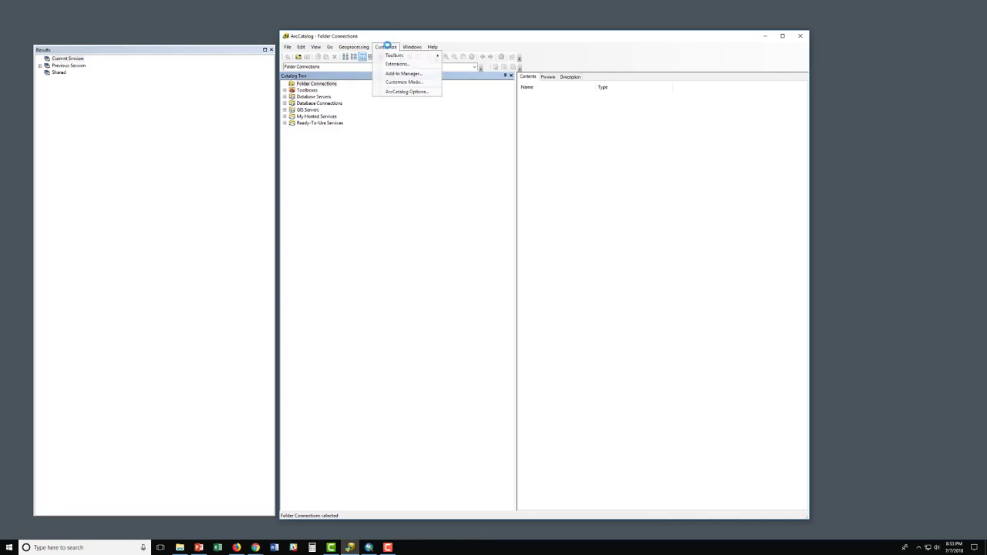
pyautogui.click(391, 67)
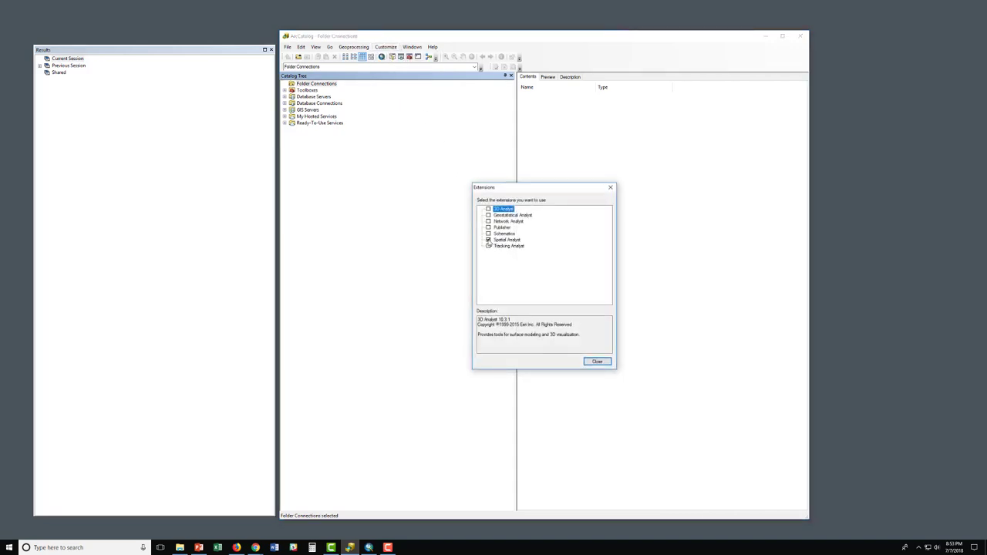
pyautogui.click(488, 240)
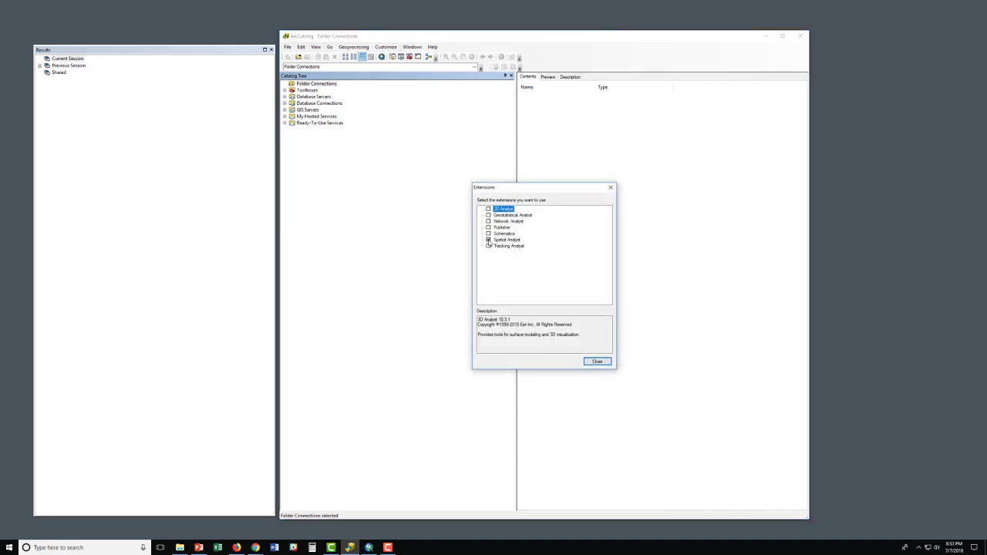
pyautogui.click(592, 363)
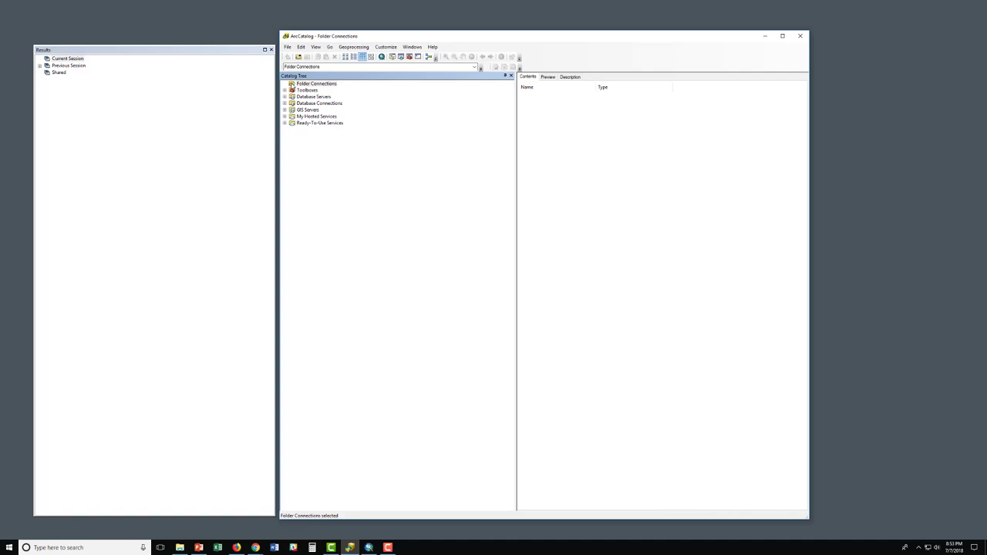
# Step: Add a folder connection to the gispreprocessorV5 folder on the Desktop
pyautogui.click(298, 57)
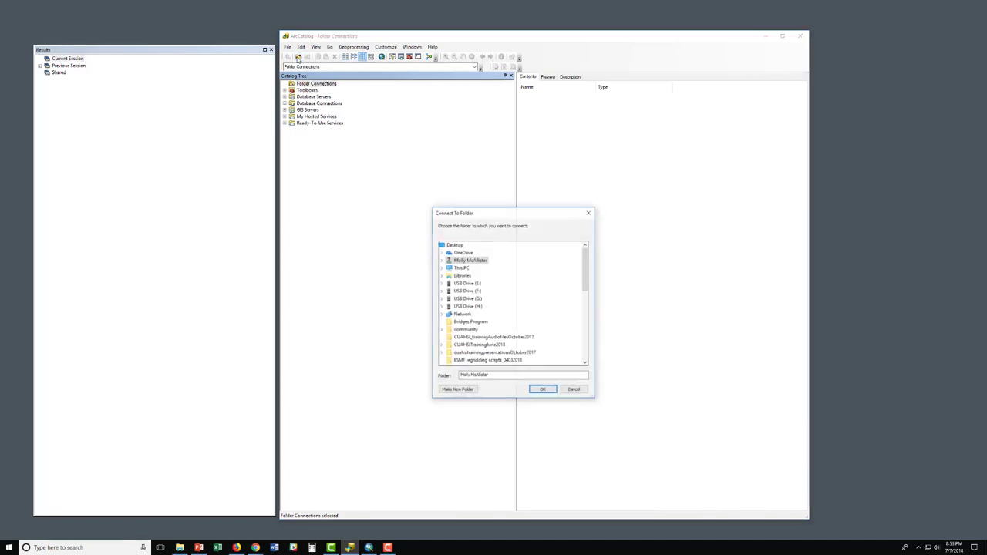
pyautogui.scroll(-2, 480, 303)
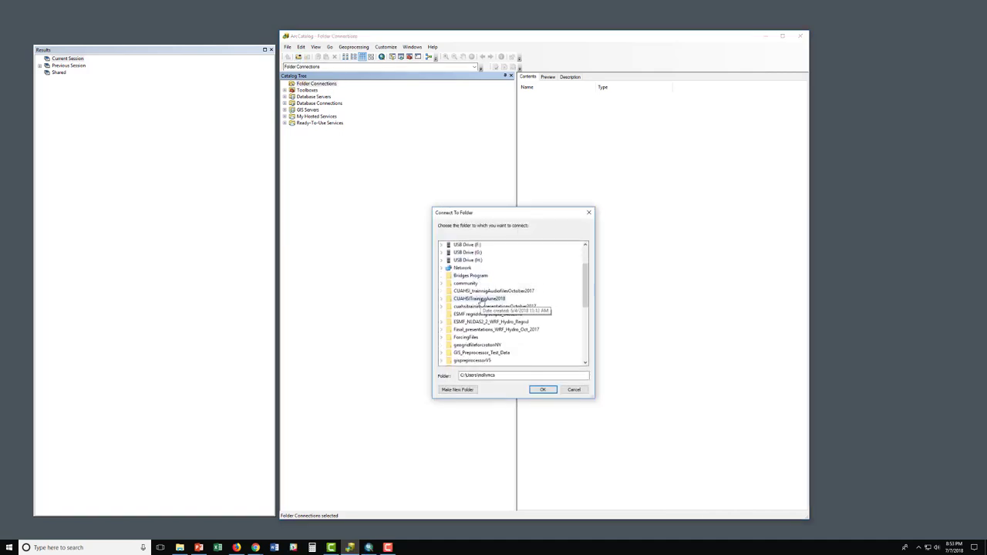
pyautogui.scroll(-1, 480, 304)
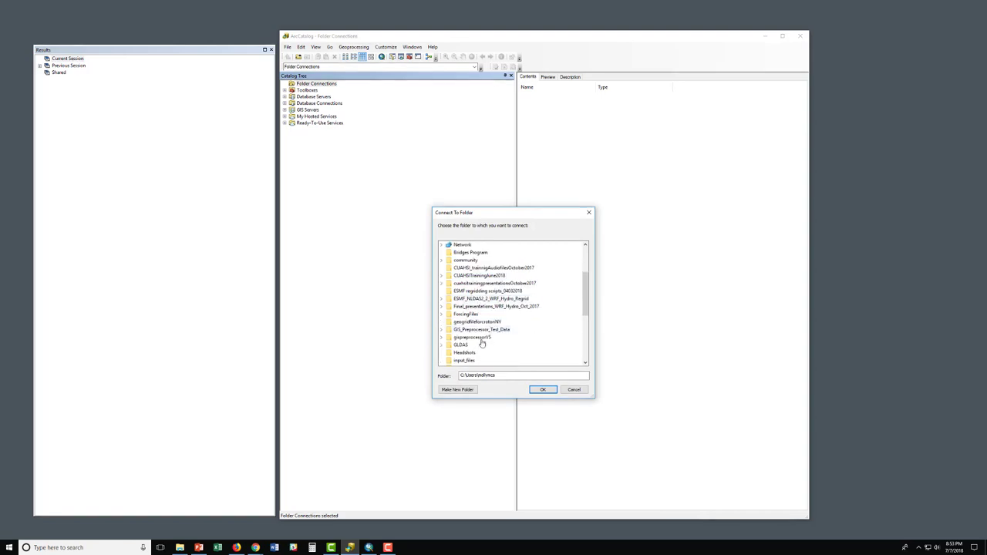
pyautogui.click(477, 340)
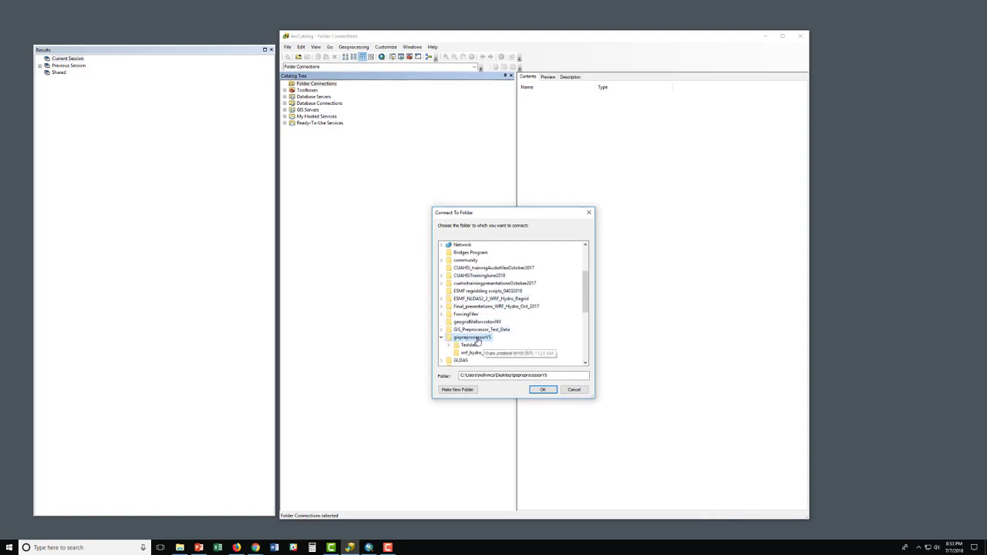
pyautogui.click(543, 390)
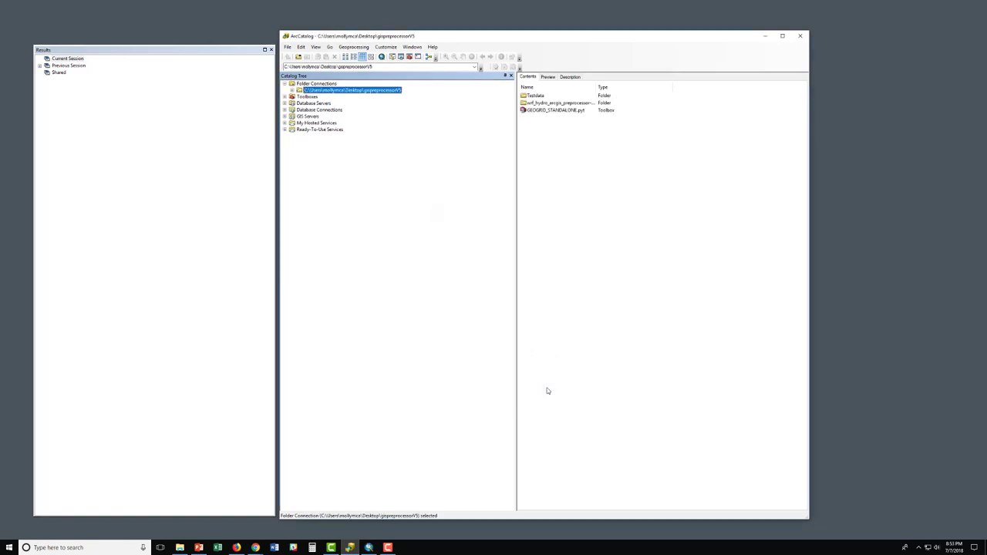
# Step: Add a folder connection to the GIS_Preprocessor_Test_Data folder on the Desktop
pyautogui.click(300, 57)
pyautogui.scroll(-1, 487, 349)
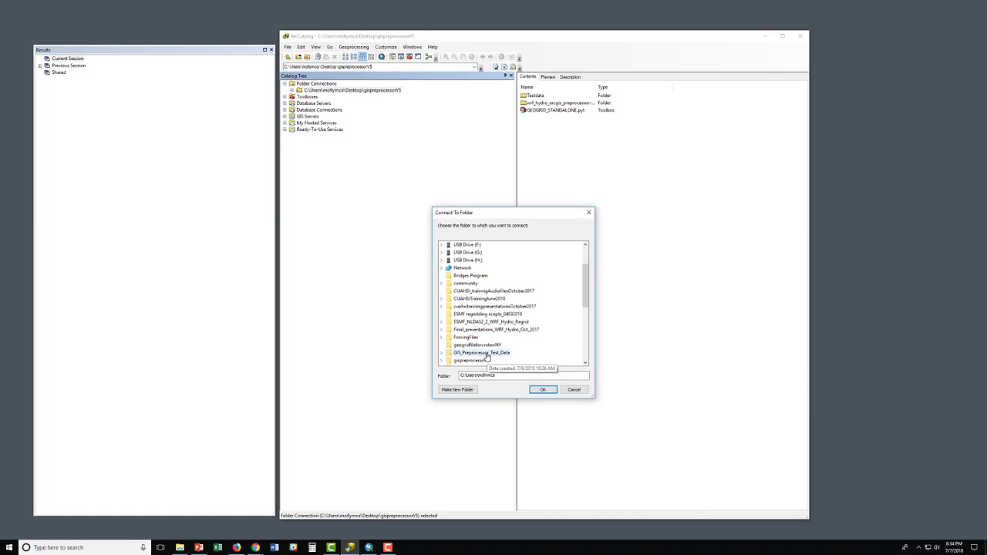
pyautogui.click(482, 353)
pyautogui.click(548, 389)
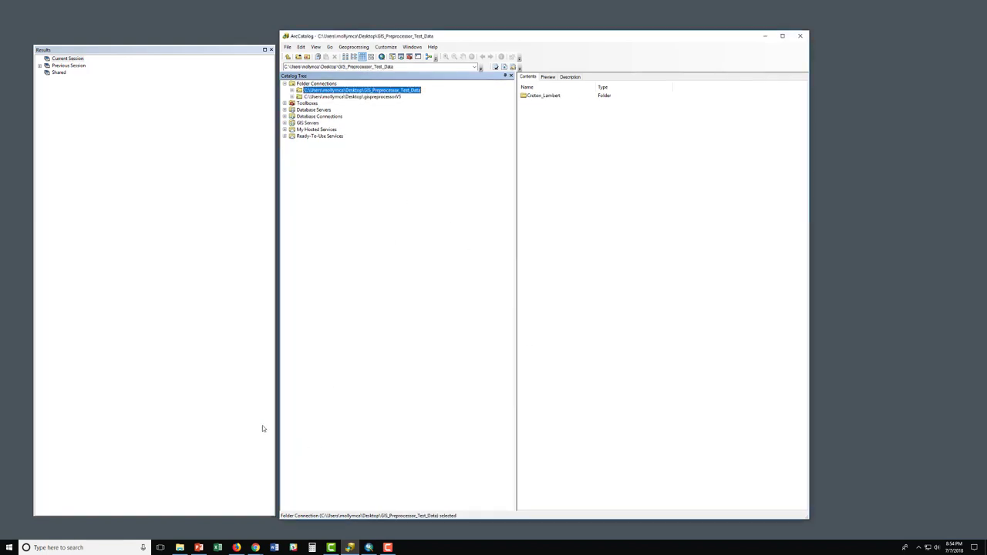
# Step: Switch to File Explorer, look through the Expected_Outputs folder in Croton_Lambert, and point out the GW_Basins and lake_shapes folders
pyautogui.moveTo(181, 548)
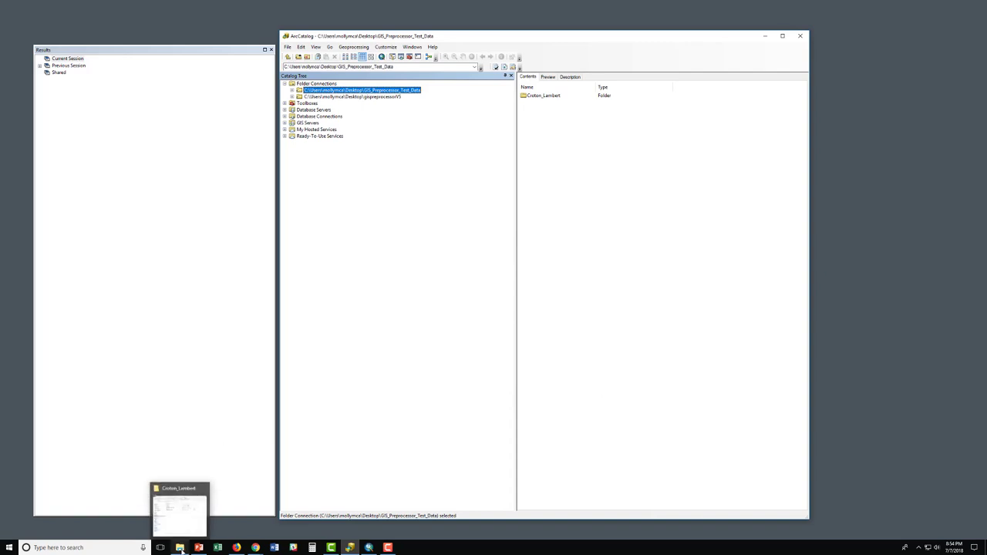
pyautogui.click(180, 549)
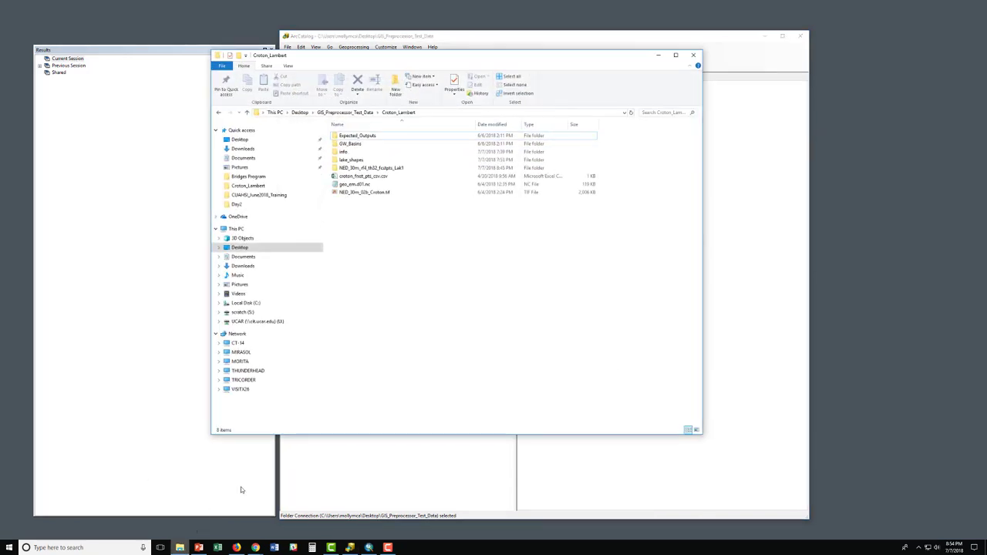
pyautogui.click(418, 136)
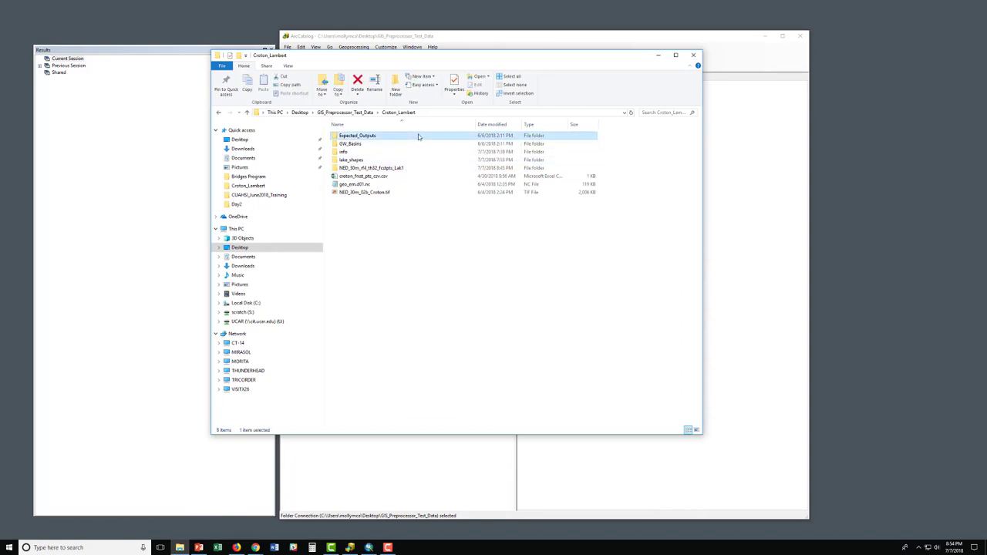
pyautogui.doubleClick(401, 136)
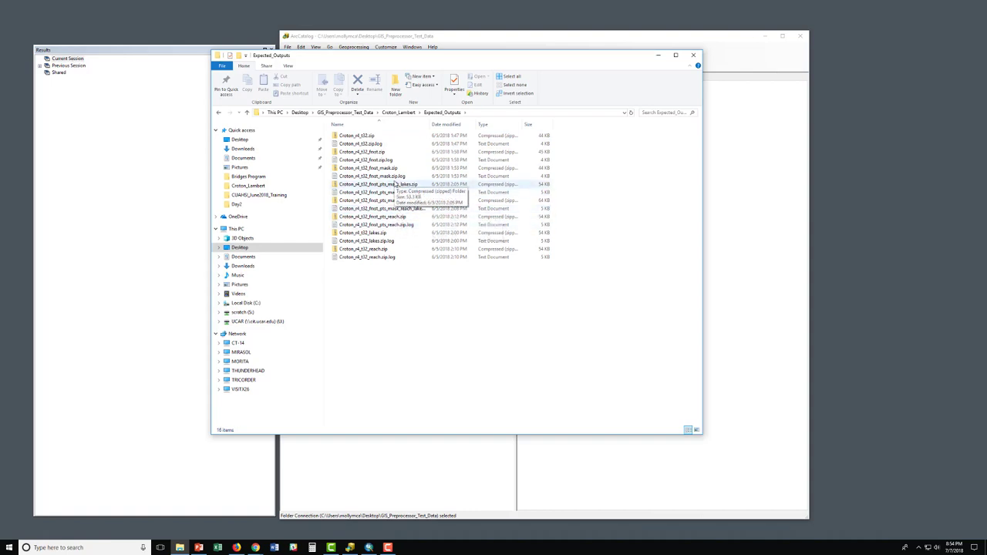
pyautogui.click(399, 113)
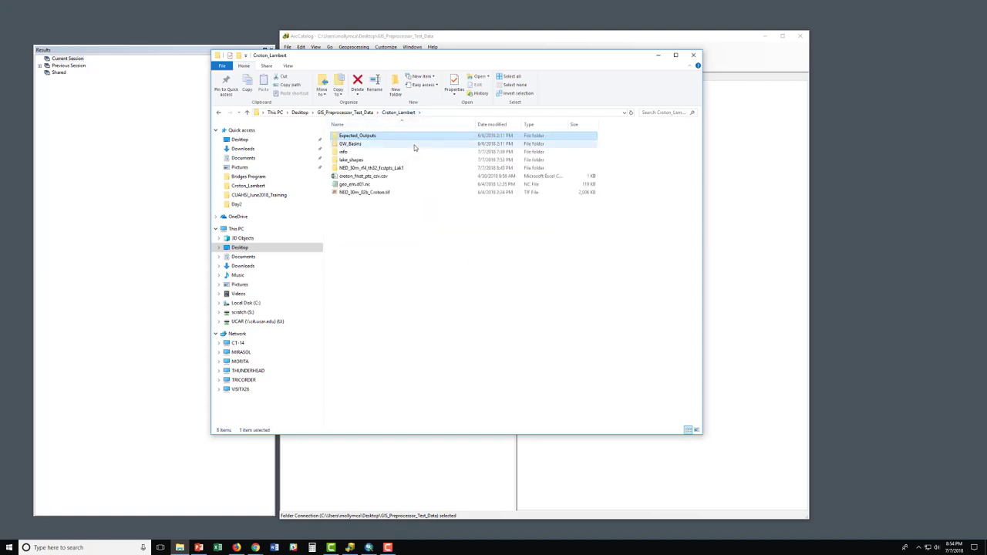
pyautogui.click(414, 147)
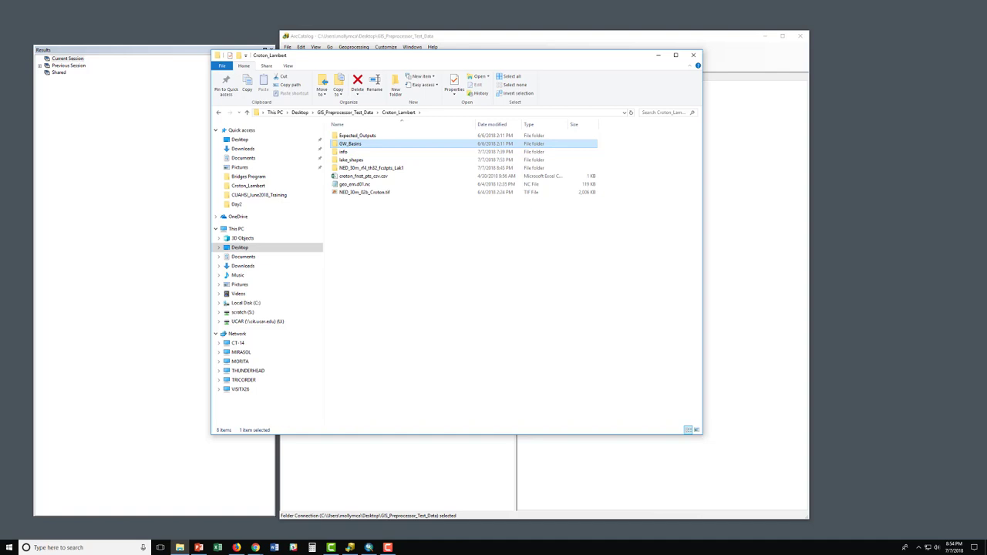
pyautogui.click(392, 162)
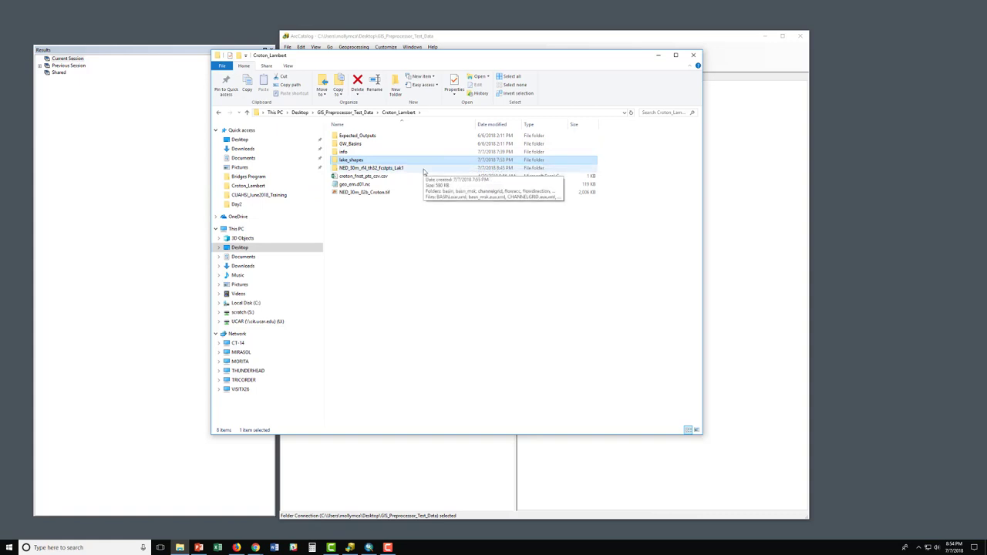
# Step: Delete the NED_30m_rf4_th32_fcstpts_Lak1 folder from Croton_Lambert
pyautogui.click(424, 169)
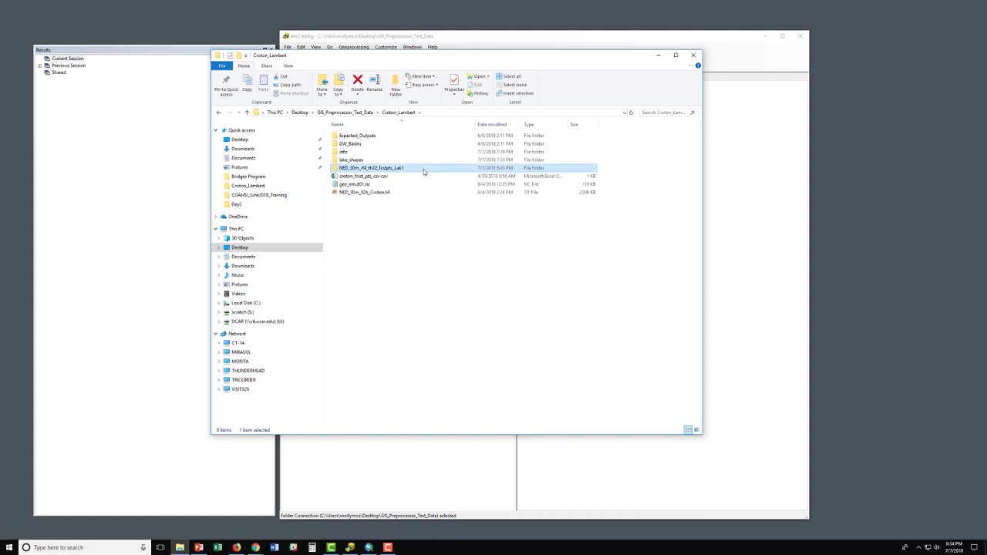
pyautogui.press('Delete')
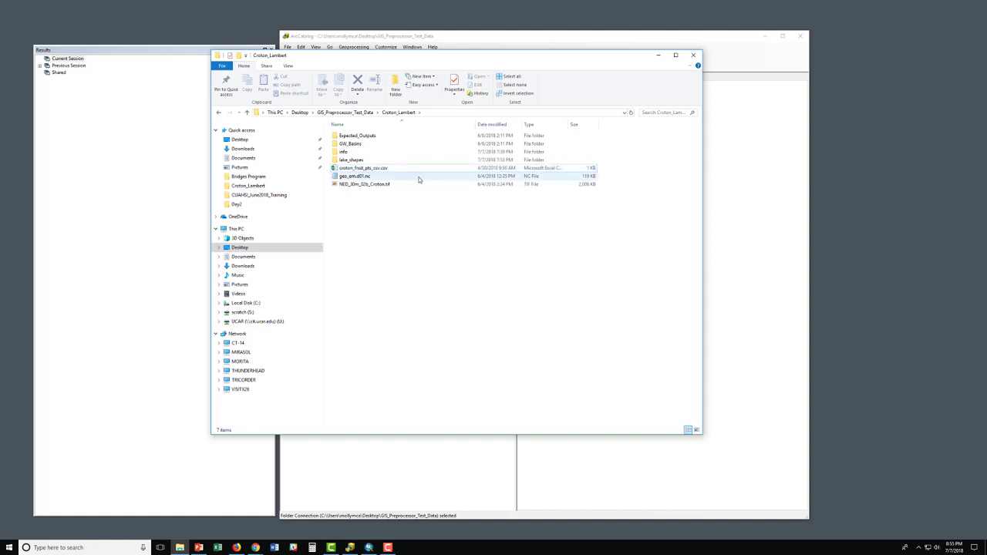
# Step: Review the geo_em.d01.nc and NED_30m_02b_Croton.tif input files, and return to ArcCatalog
pyautogui.click(419, 180)
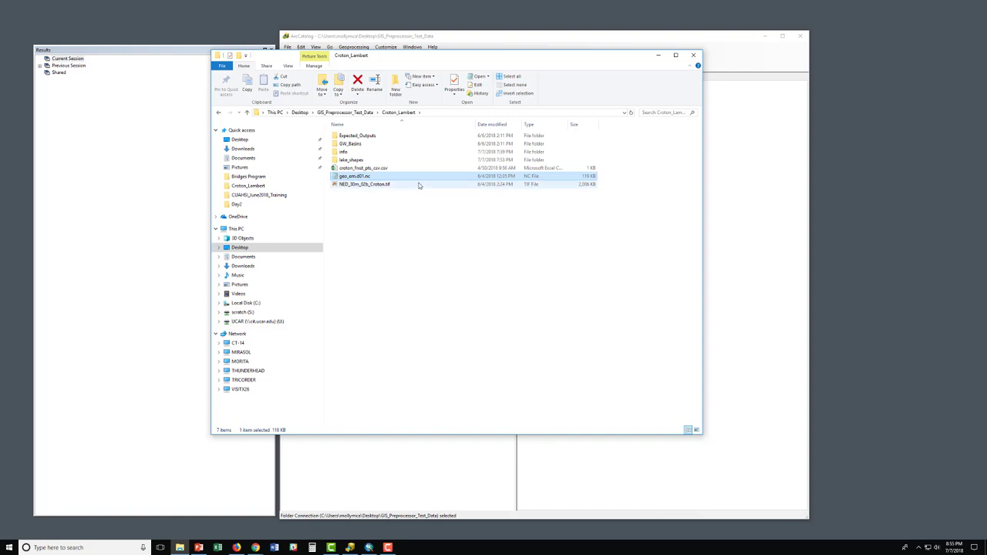
pyautogui.click(421, 187)
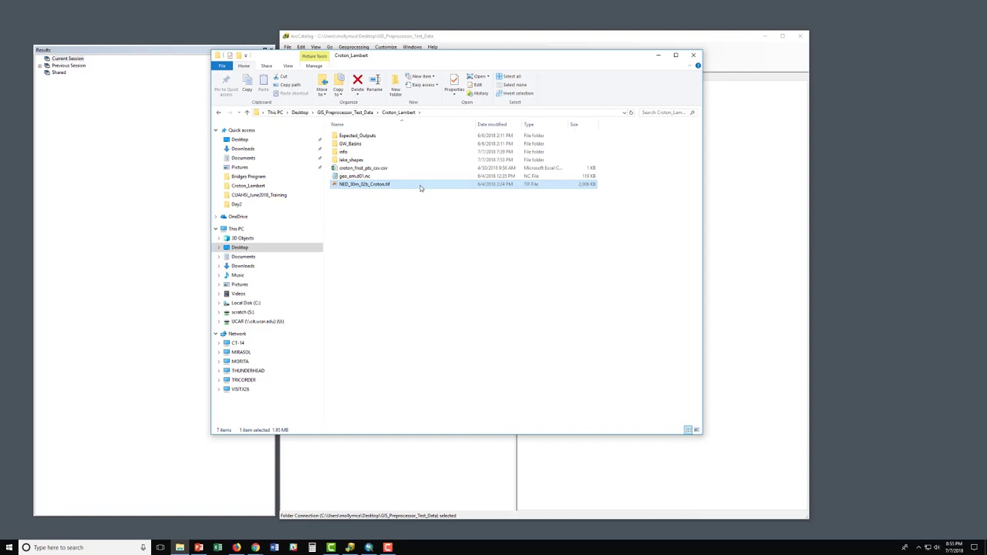
pyautogui.click(658, 56)
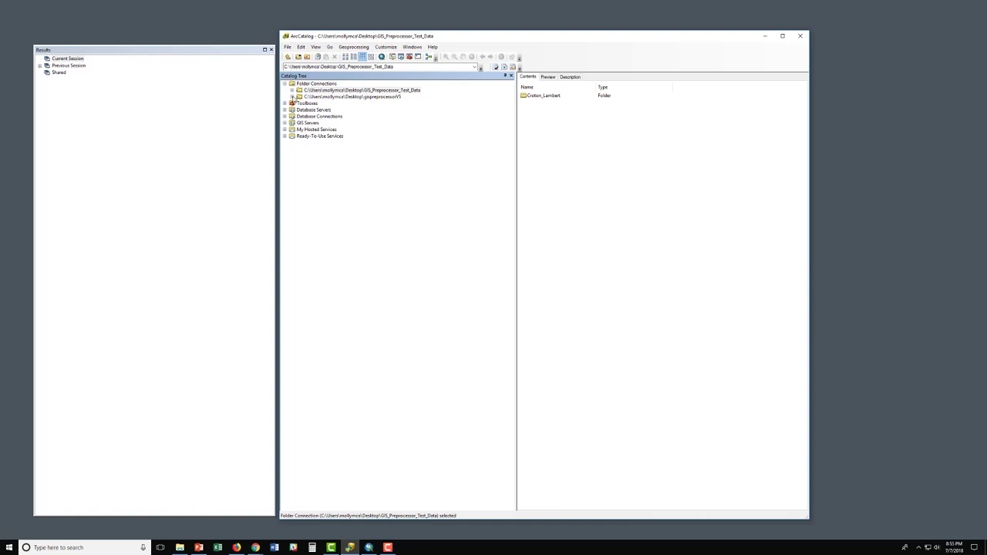
# Step: Expand the GEOGRID_STANDALONE.pyt toolbox in the gispreprocessorV5 connection to list its Processing and Utilities tools
pyautogui.click(300, 97)
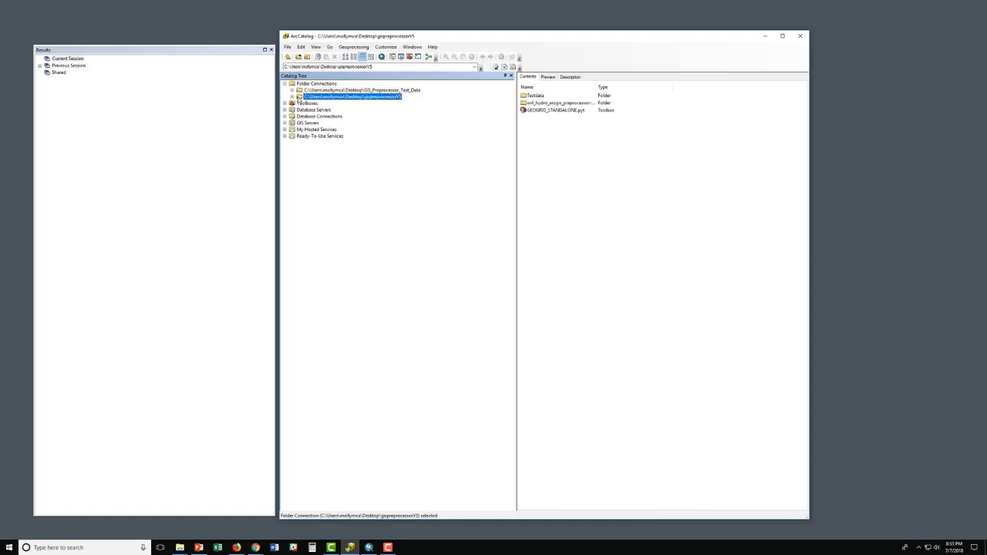
pyautogui.click(292, 96)
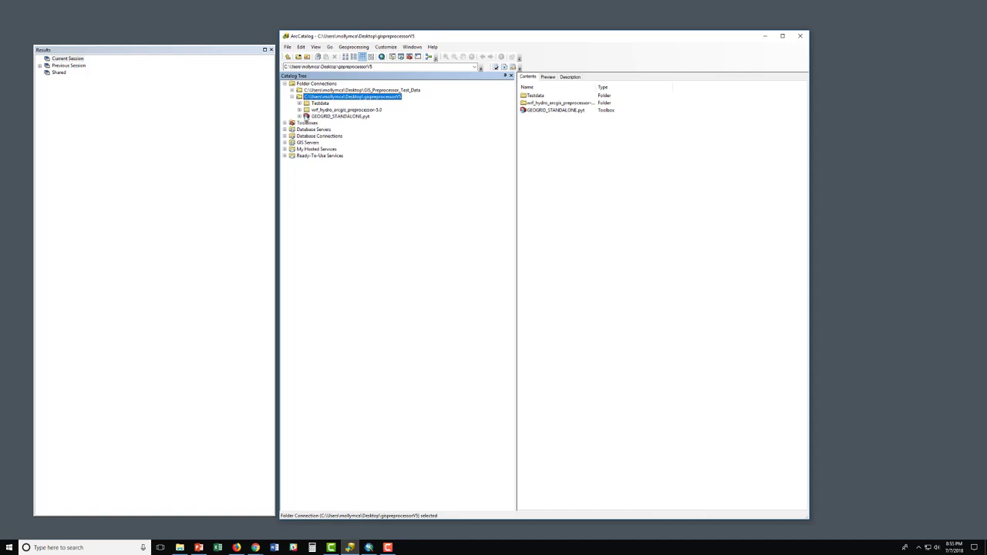
pyautogui.click(306, 116)
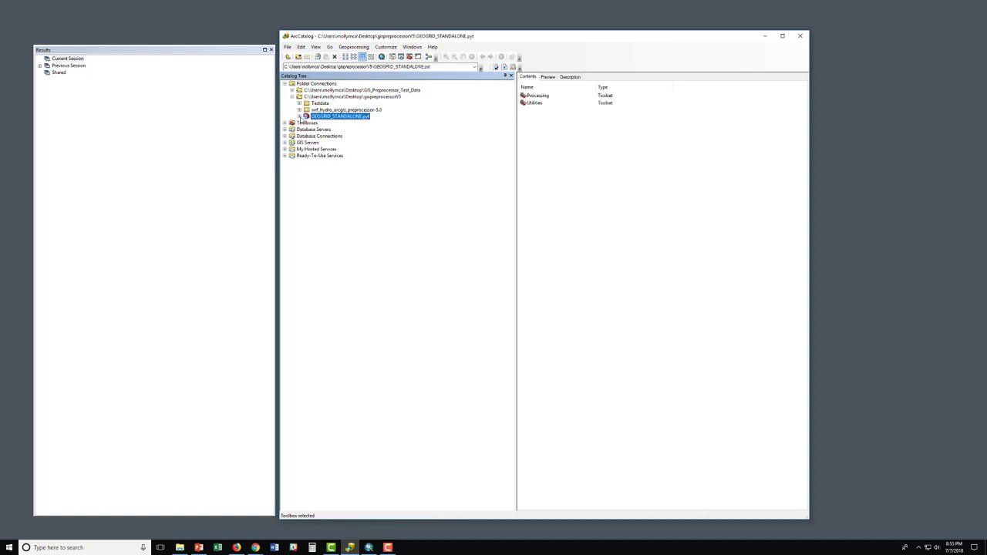
pyautogui.click(300, 115)
pyautogui.click(306, 123)
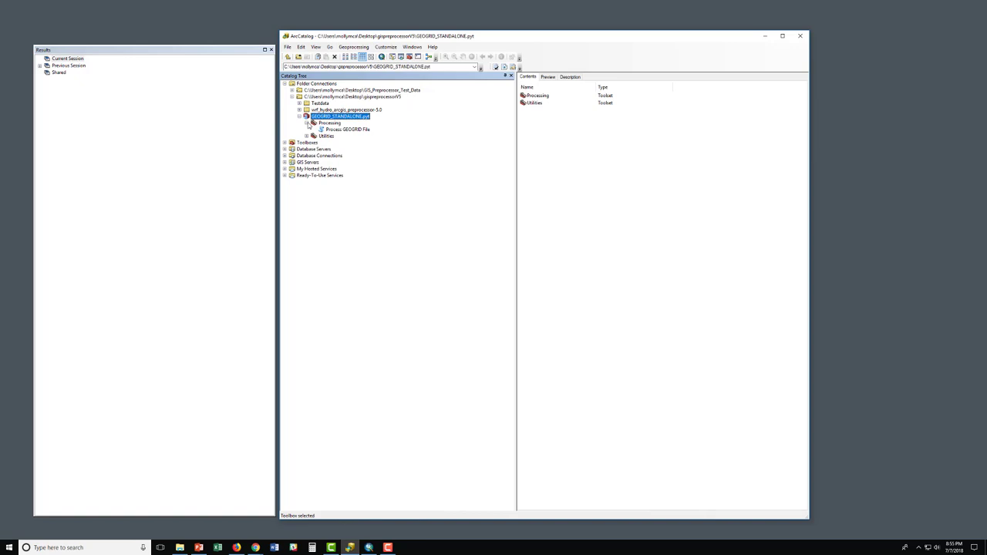
pyautogui.click(307, 135)
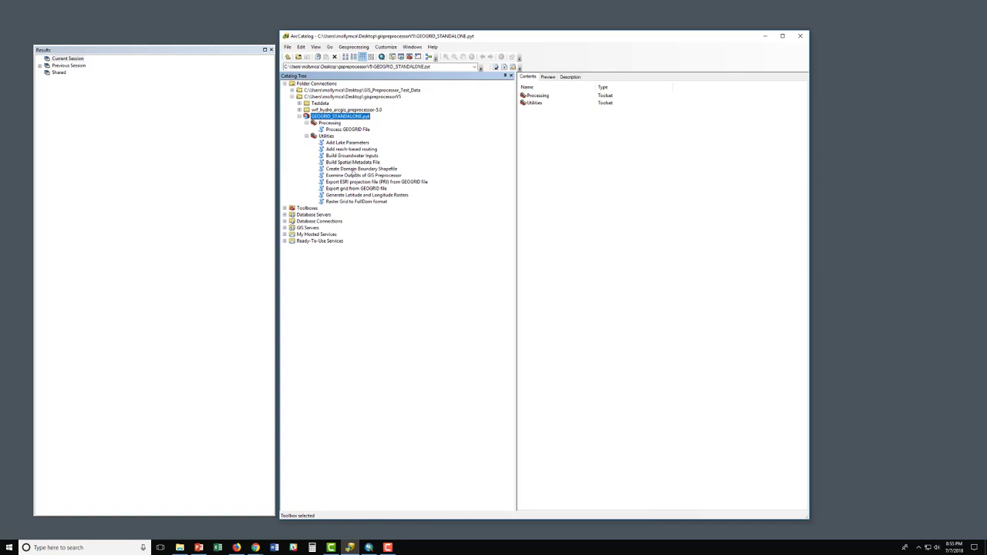
# Step: Open the Create Domain Boundary Shapefile tool and set its input GEOGRID file to geo_em.d01.nc from Croton_Lambert
pyautogui.click(355, 169)
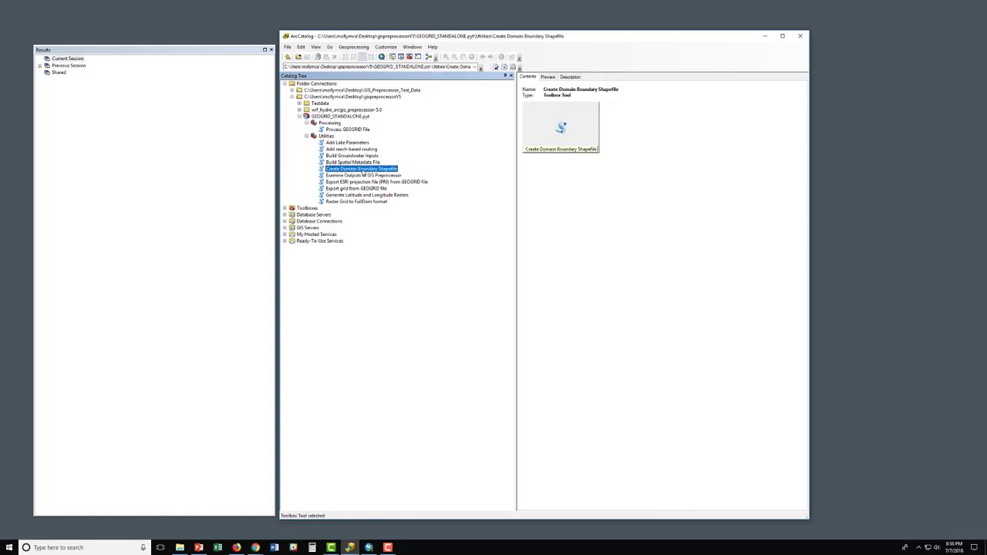
pyautogui.doubleClick(363, 173)
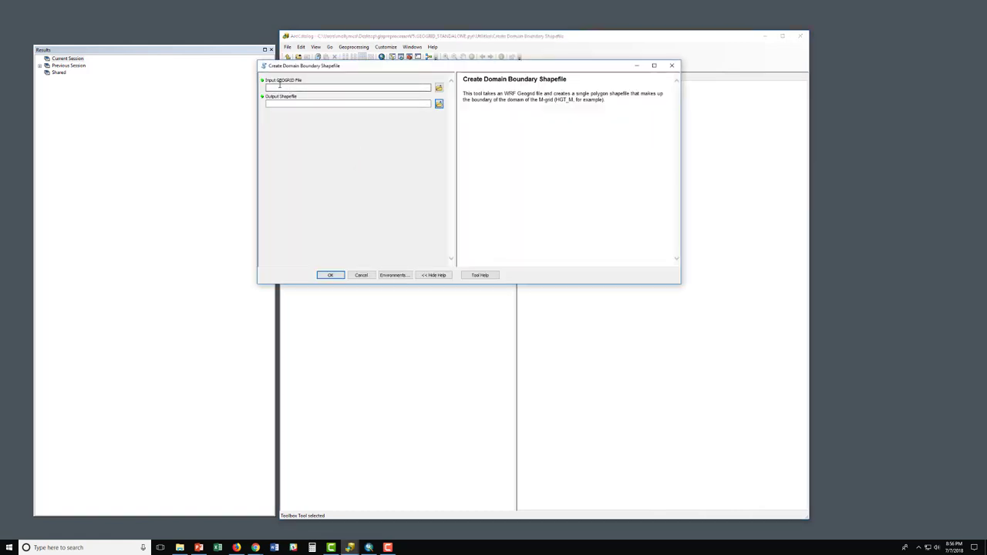
pyautogui.click(439, 88)
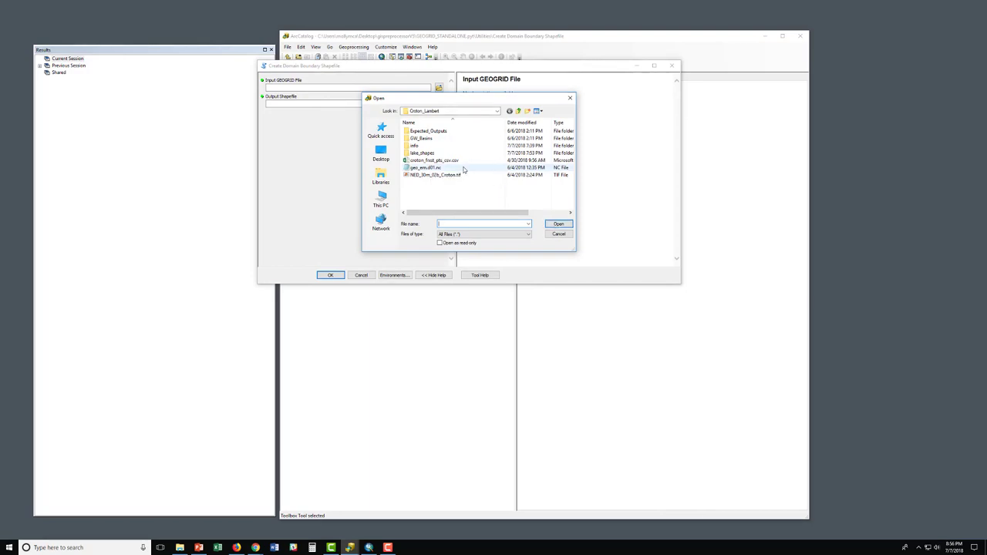
pyautogui.click(428, 168)
pyautogui.click(559, 224)
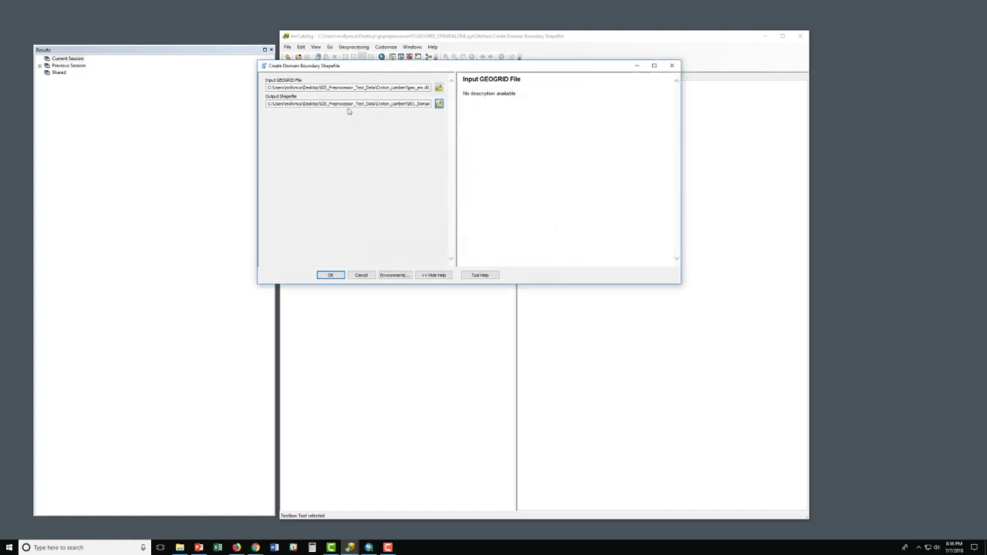
# Step: Check the output shapefile path d01_DomainShapefile1.shp in Croton_Lambert and run the domain boundary tool
pyautogui.click(268, 104)
pyautogui.moveTo(268, 103); pyautogui.dragTo(432, 104)
pyautogui.click(419, 115)
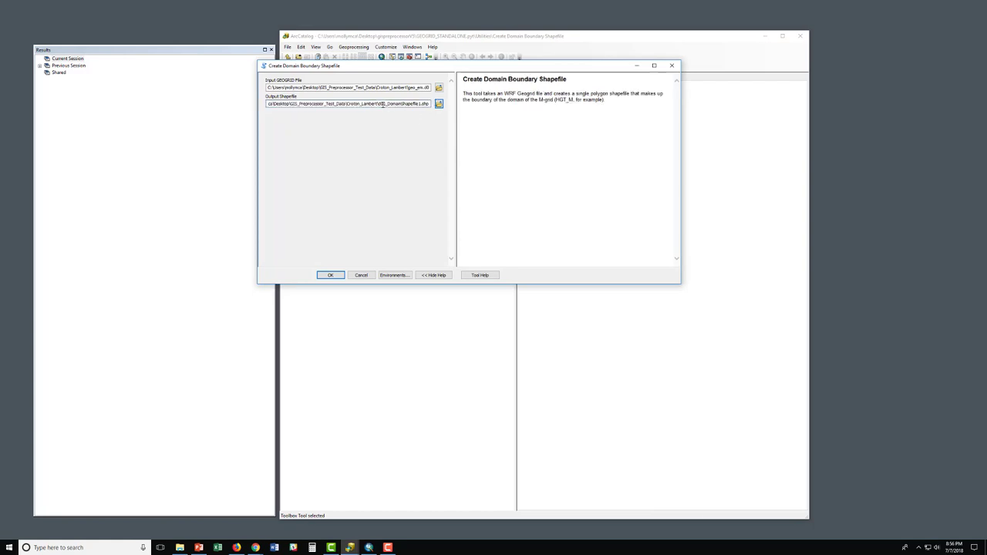
pyautogui.click(423, 103)
pyautogui.doubleClick(423, 103)
pyautogui.click(423, 127)
pyautogui.click(330, 275)
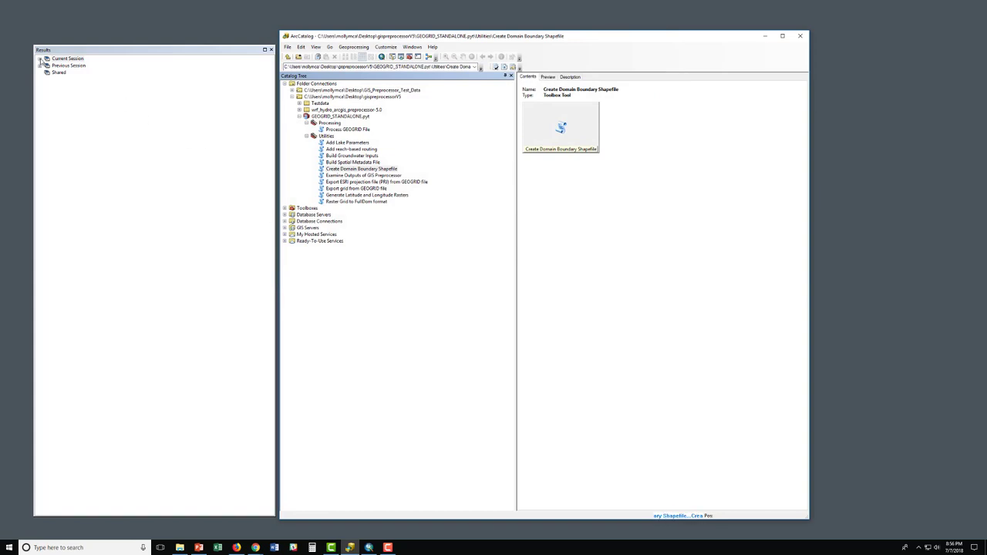
# Step: Expand the current session's Create Domain Boundary Shapefile result and review its messages and output shapefile entry
pyautogui.click(40, 59)
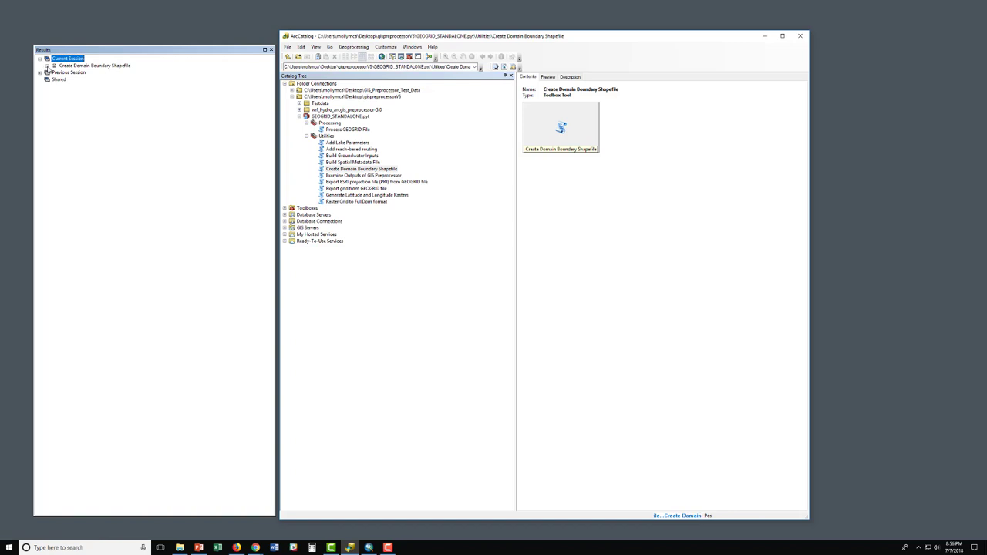
pyautogui.click(47, 65)
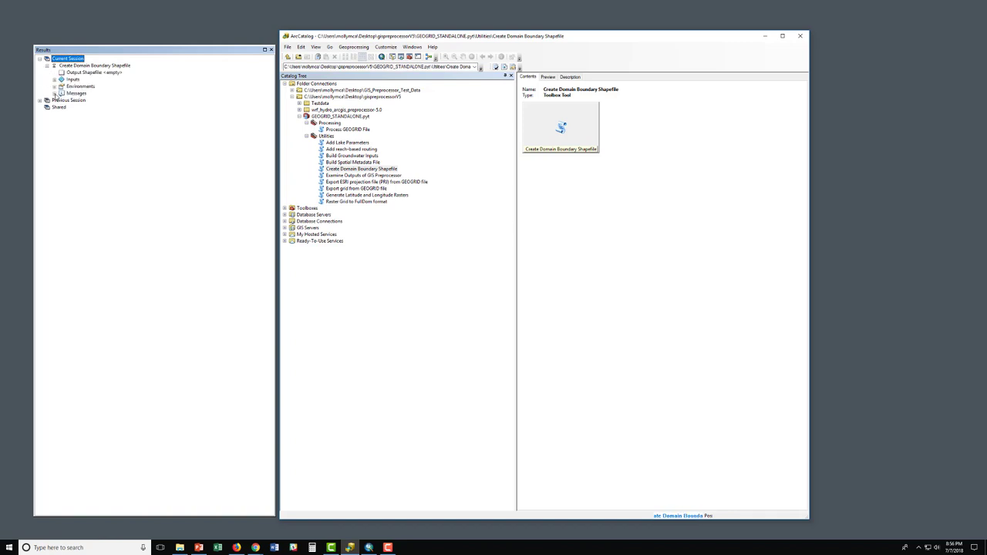
pyautogui.click(54, 93)
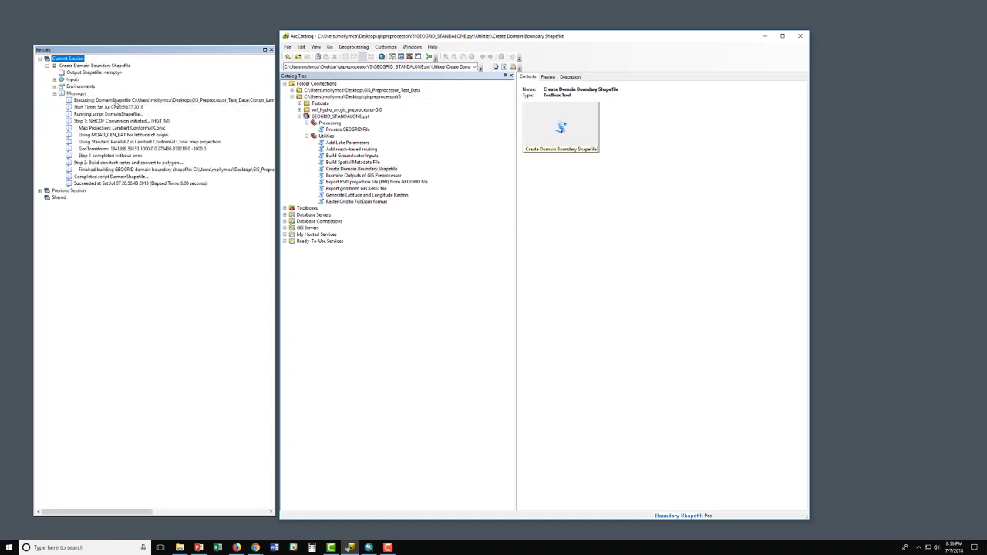
pyautogui.click(125, 184)
pyautogui.click(120, 73)
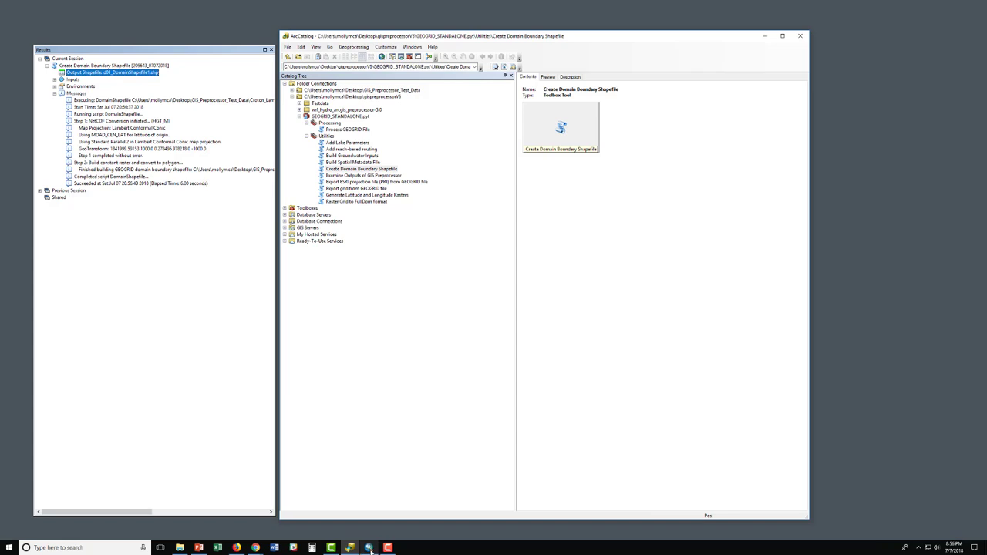
# Step: Minimize ArcCatalog, switch to ArcMap, and create a new map document from the Blank Map template
pyautogui.click(765, 37)
pyautogui.click(369, 547)
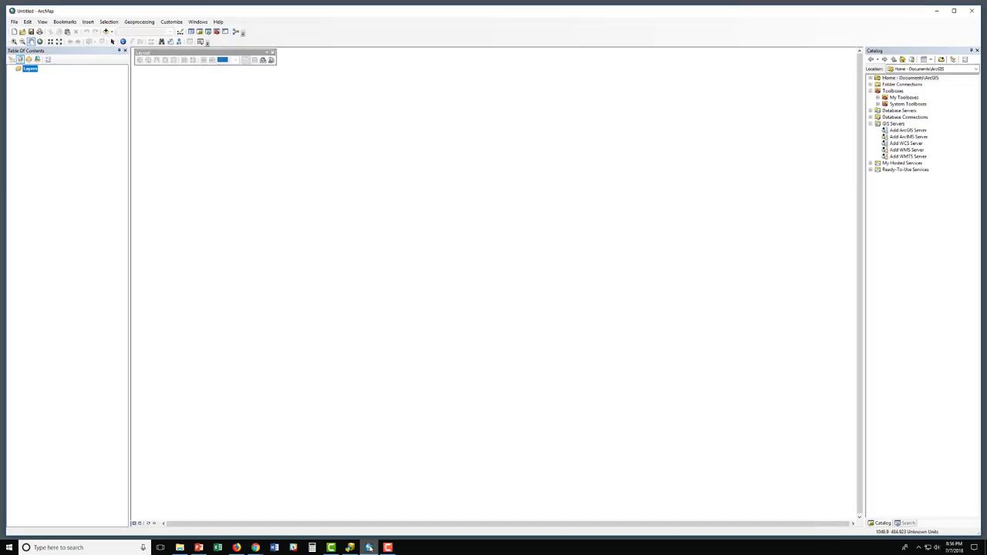
pyautogui.click(14, 22)
pyautogui.click(23, 31)
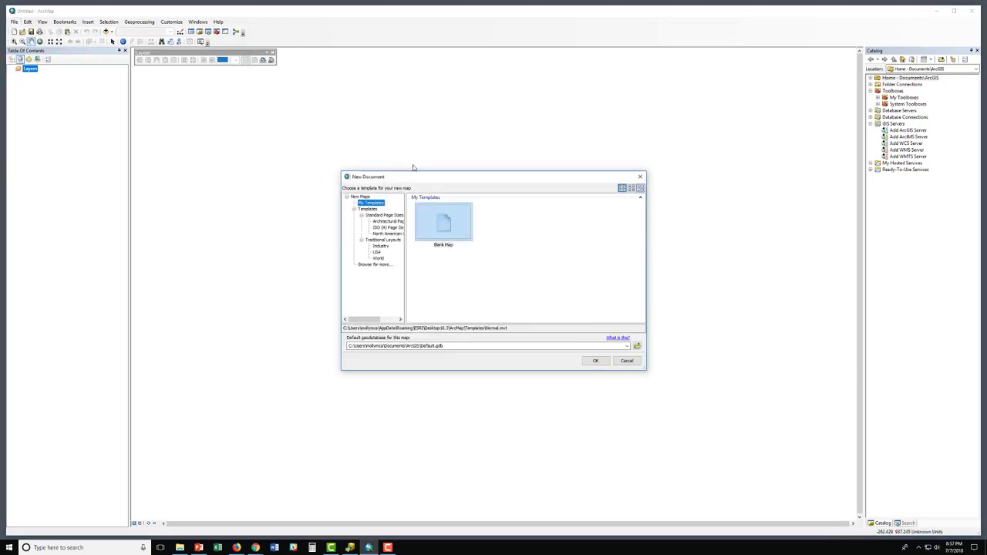
pyautogui.click(450, 238)
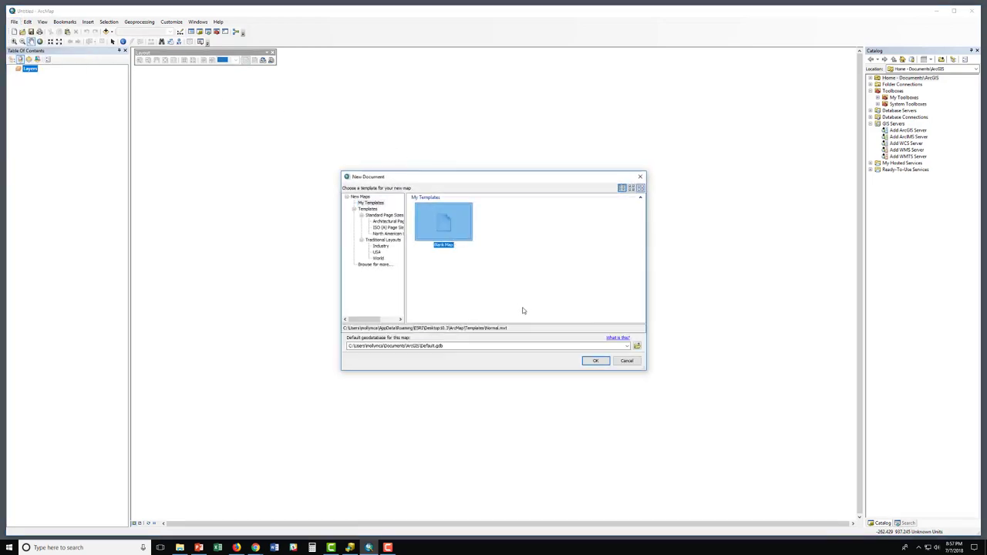
pyautogui.click(596, 361)
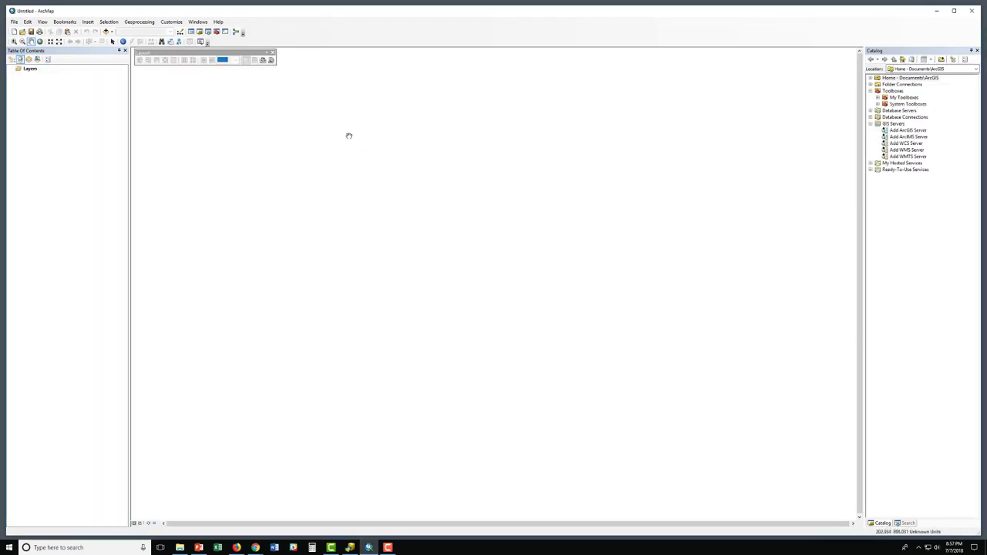
# Step: Add d01_domainshapefile1.shp from the Croton_Lambert folder of the GIS_Preprocessor_Test_Data connection to the map
pyautogui.click(108, 31)
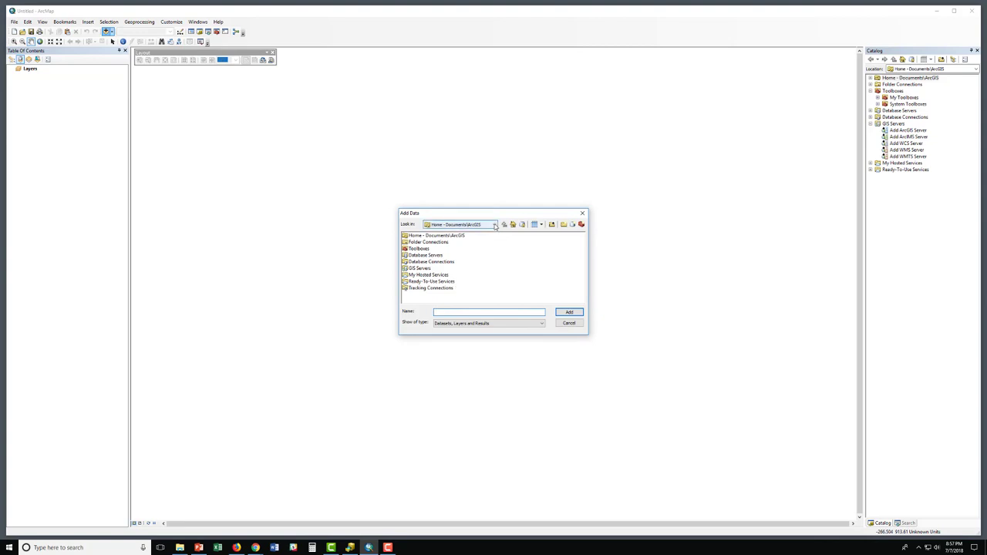
pyautogui.doubleClick(417, 242)
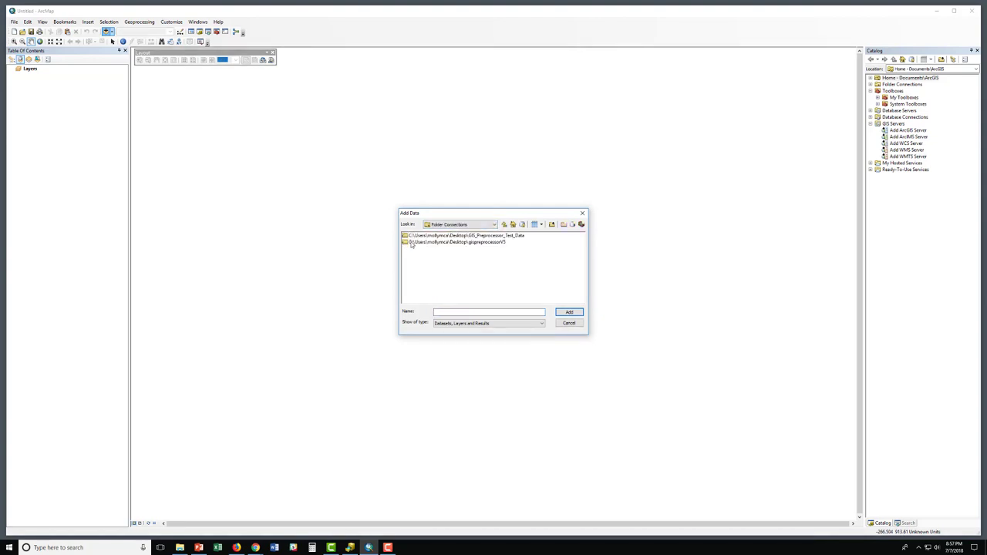
pyautogui.doubleClick(415, 236)
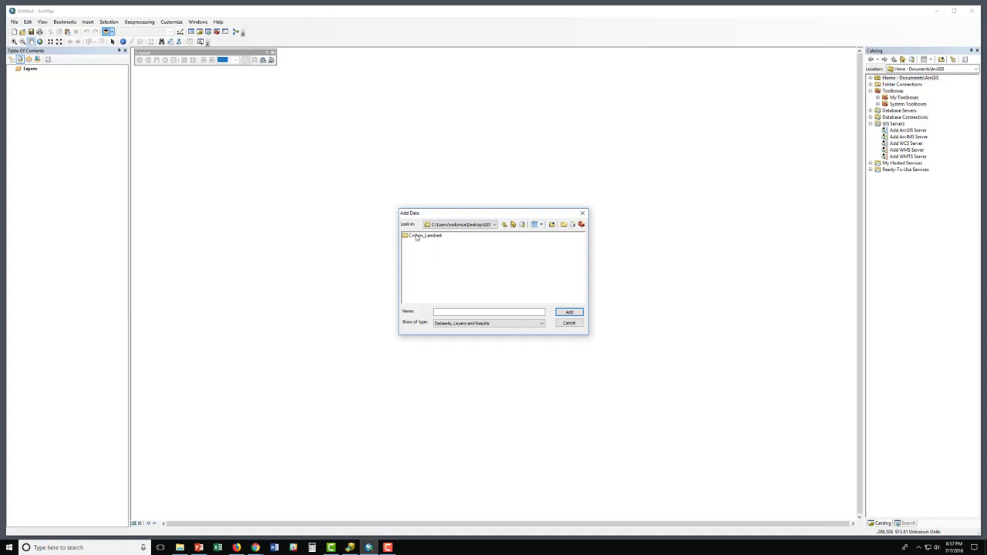
pyautogui.doubleClick(419, 237)
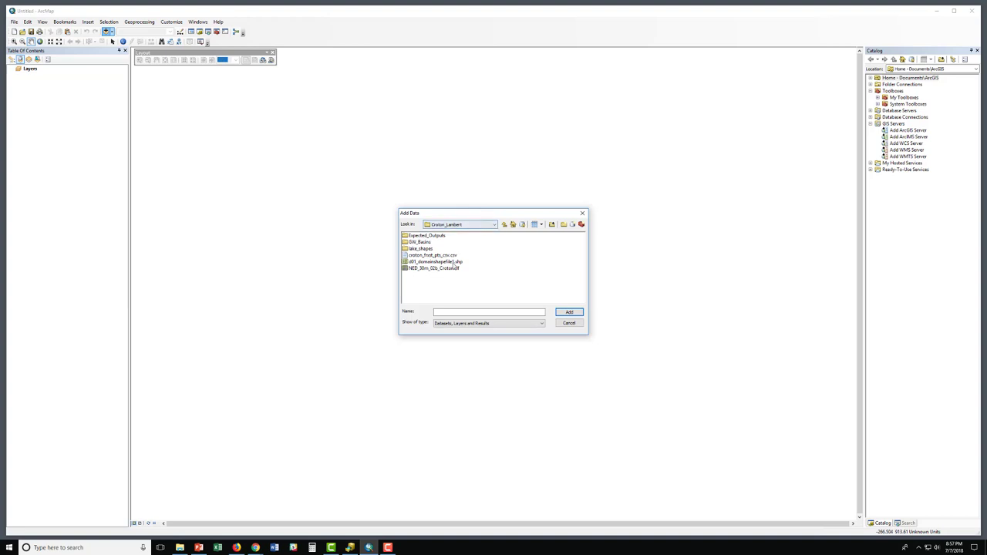
pyautogui.click(451, 263)
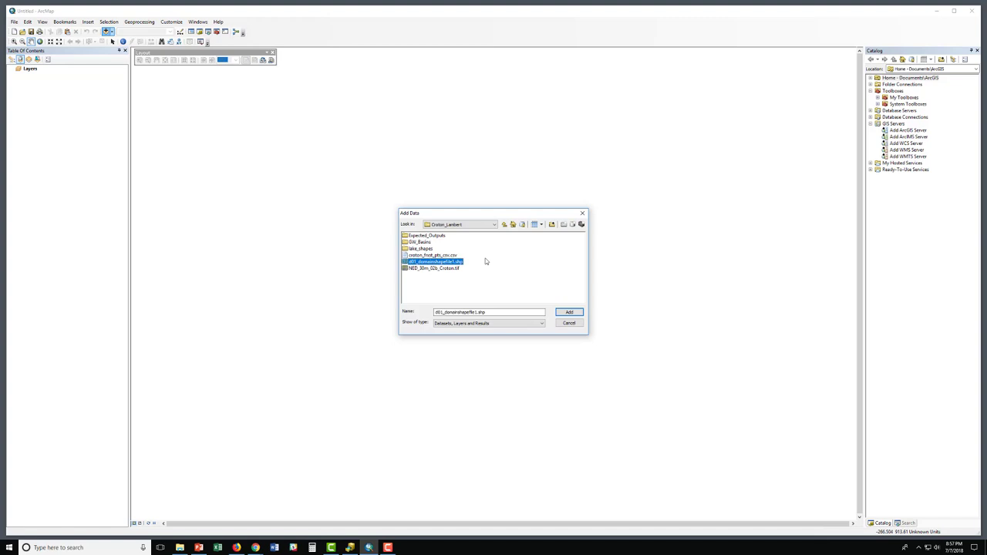
pyautogui.click(569, 312)
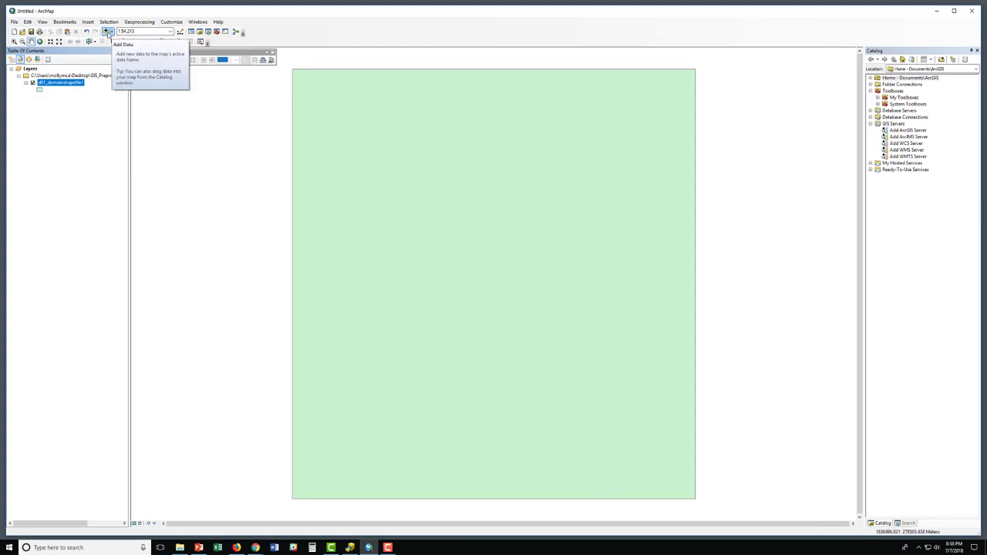
# Step: Add the Topographic basemap beneath the domain boundary layer
pyautogui.click(109, 32)
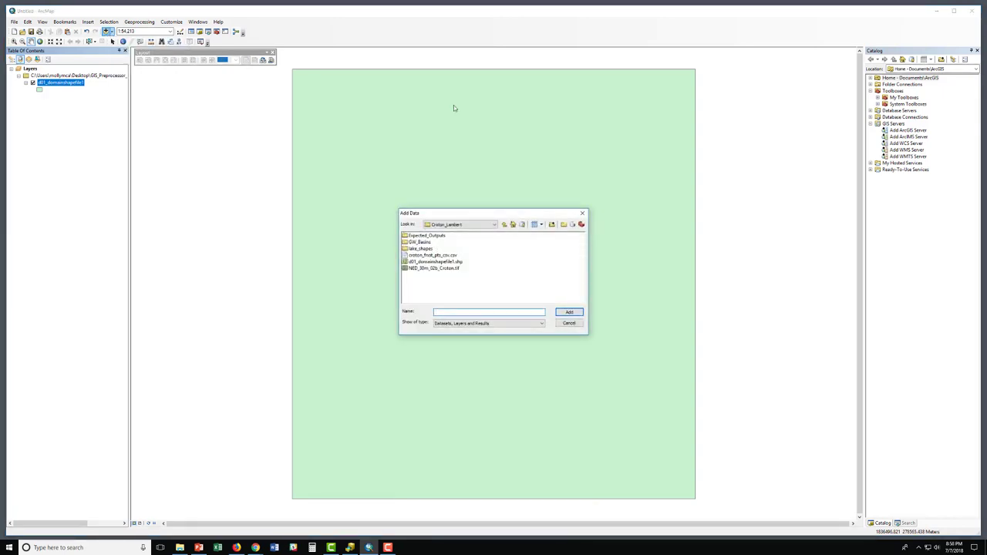
pyautogui.click(575, 324)
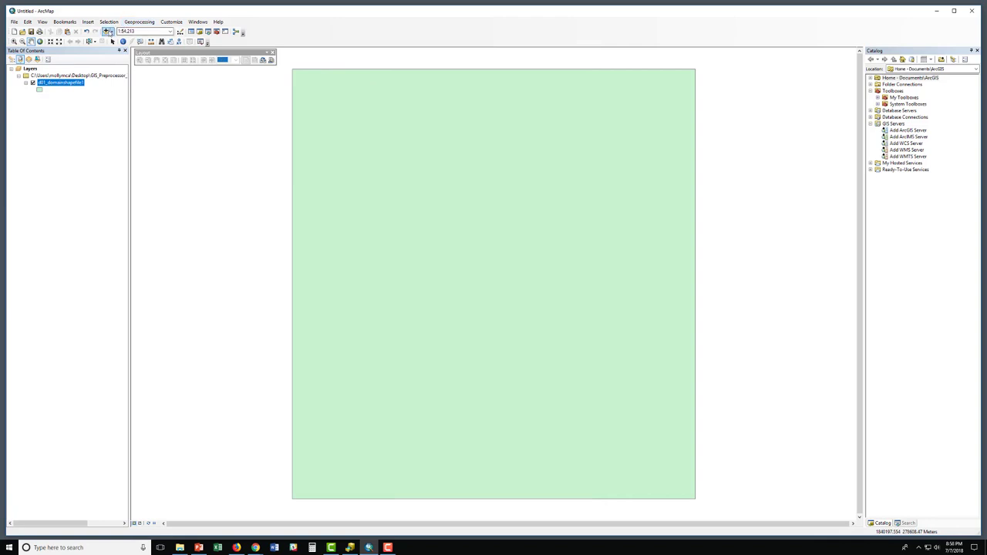
pyautogui.click(113, 32)
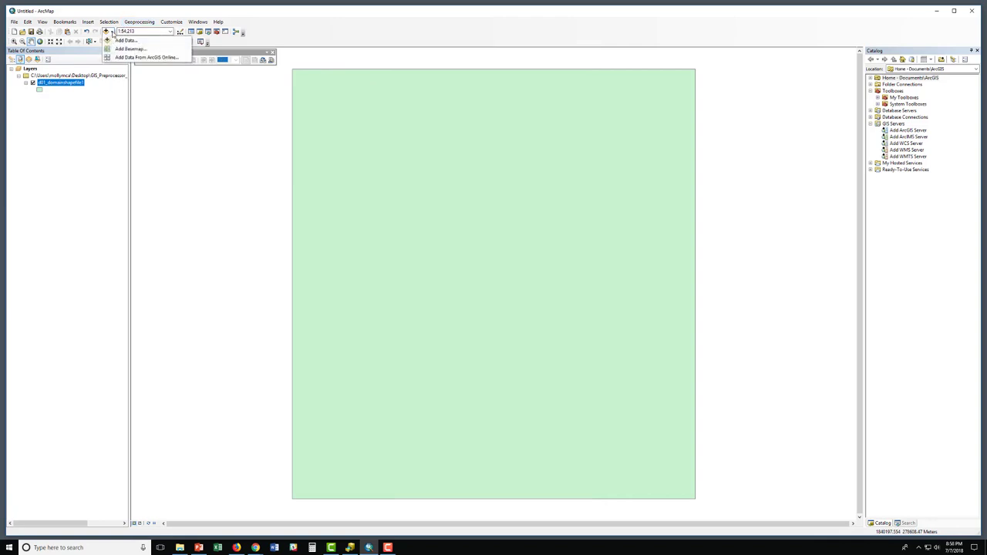
pyautogui.click(124, 49)
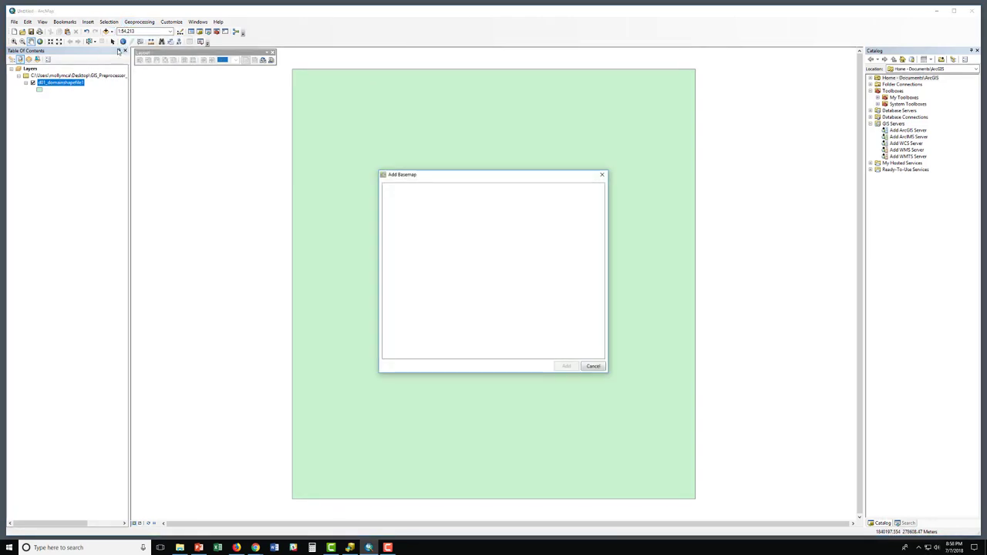
pyautogui.click(577, 212)
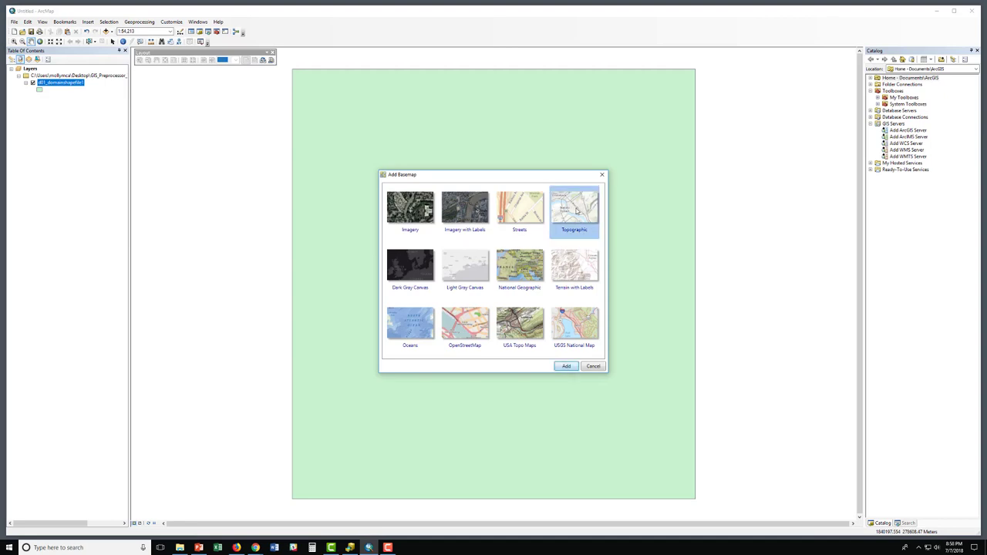
pyautogui.click(570, 366)
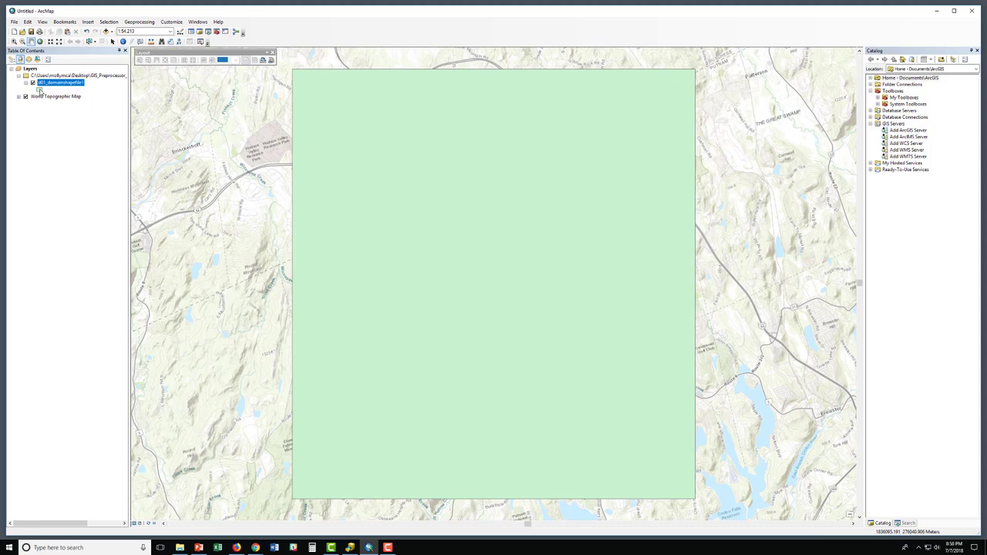
# Step: Symbolize the d01_domainshapefile1 layer with the Hollow symbol and increase its outline width
pyautogui.click(39, 90)
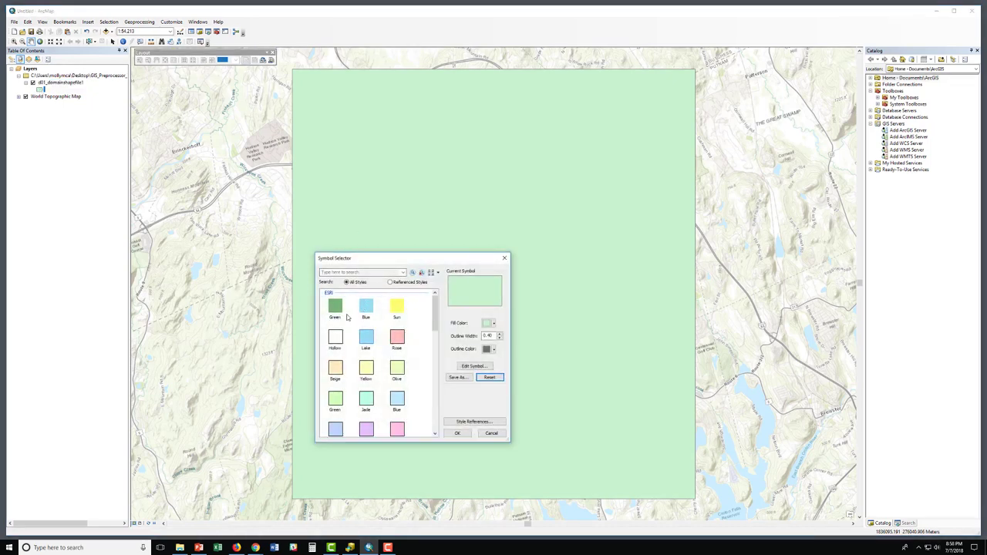
pyautogui.click(335, 339)
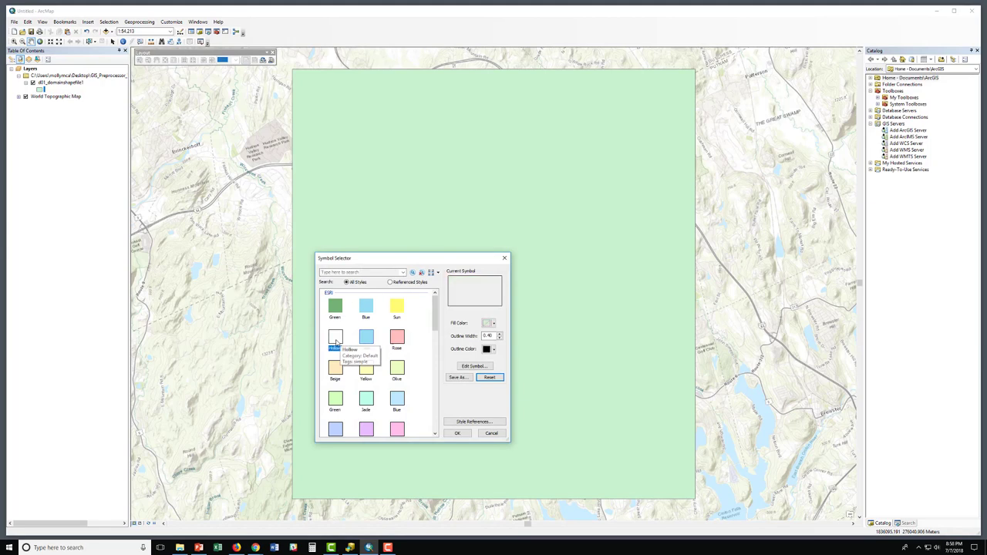
pyautogui.click(458, 433)
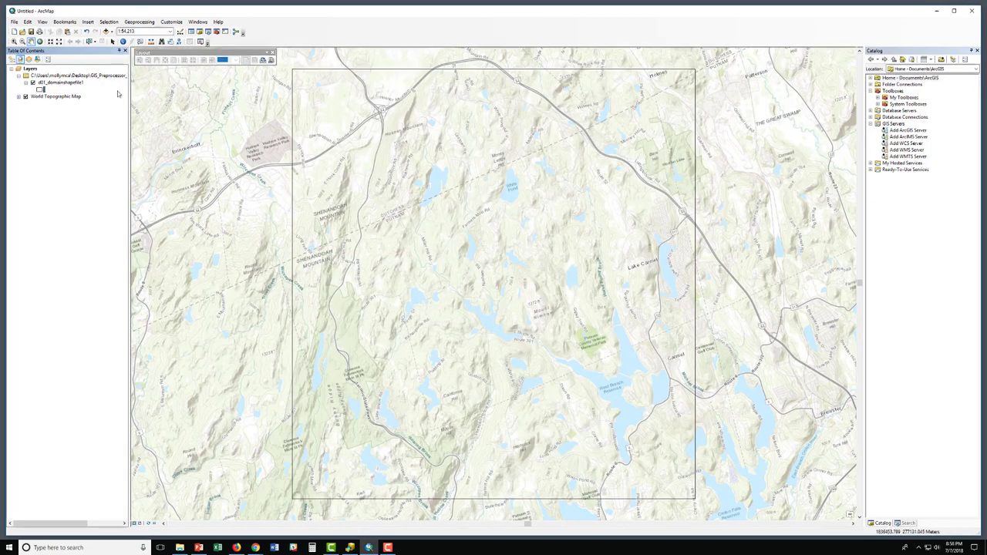
pyautogui.click(40, 89)
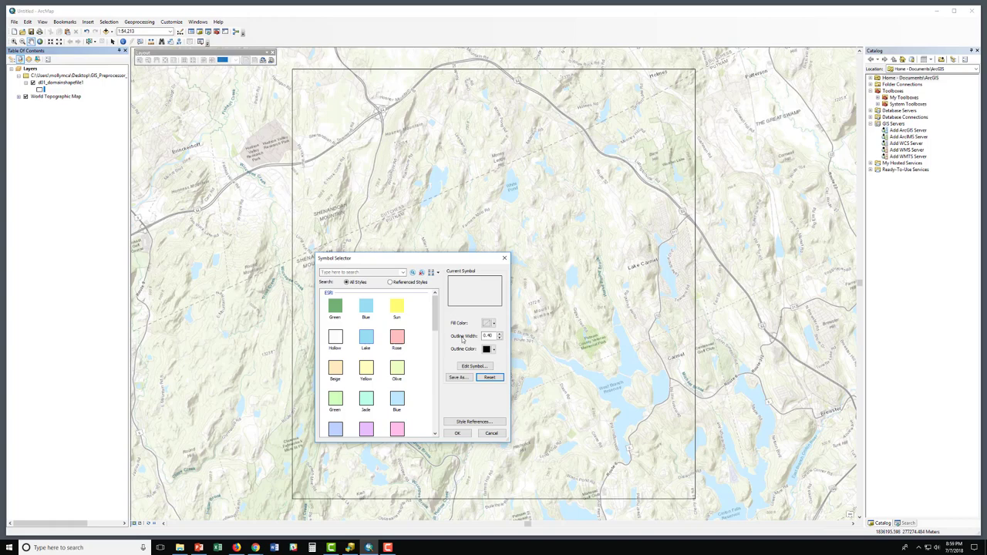
pyautogui.click(499, 335)
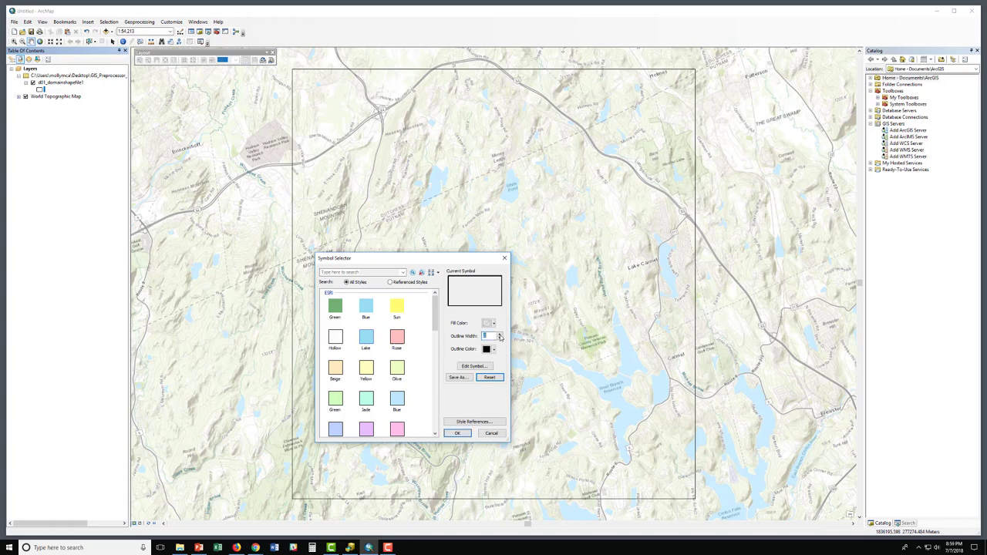
pyautogui.click(462, 435)
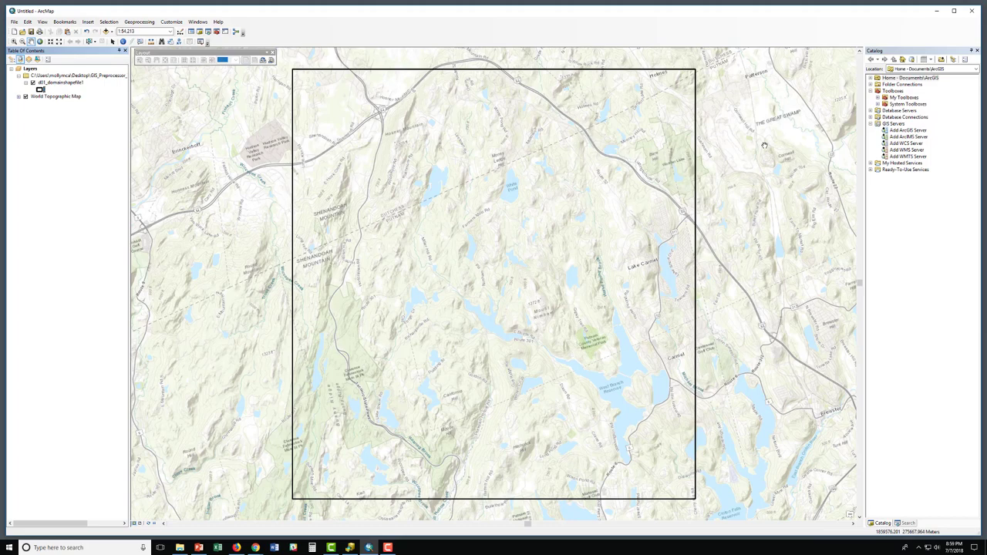
# Step: Minimize ArcMap and switch back to ArcCatalog
pyautogui.click(939, 11)
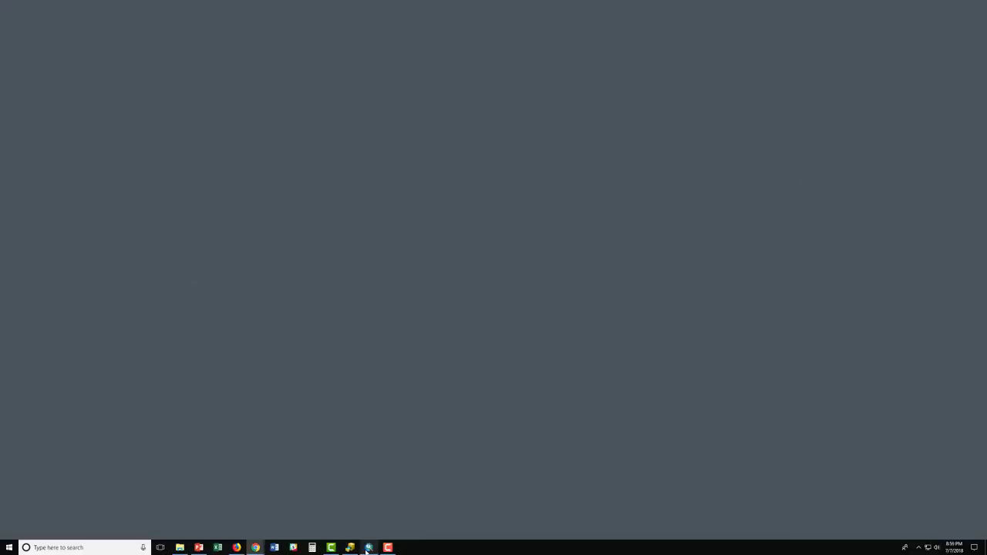
pyautogui.moveTo(368, 549)
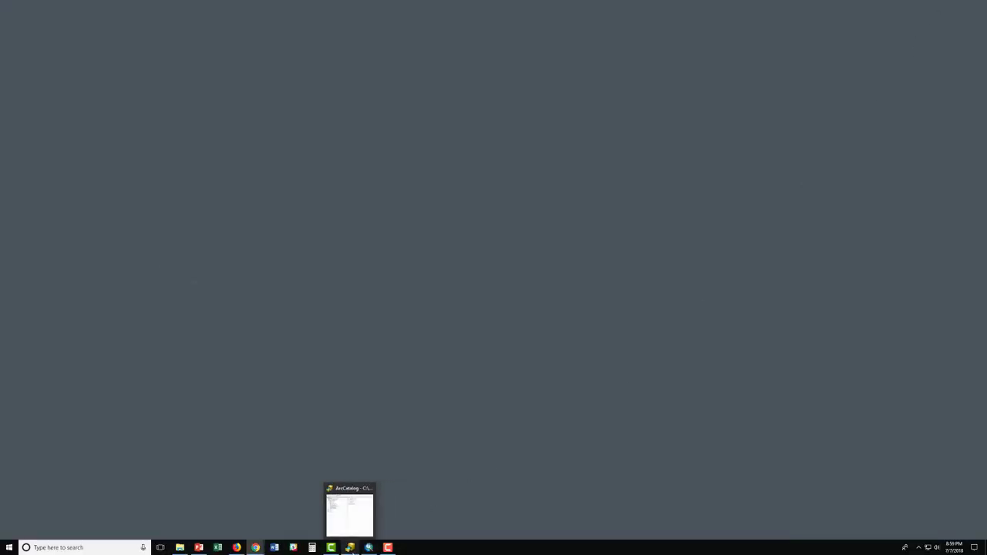
pyautogui.click(349, 548)
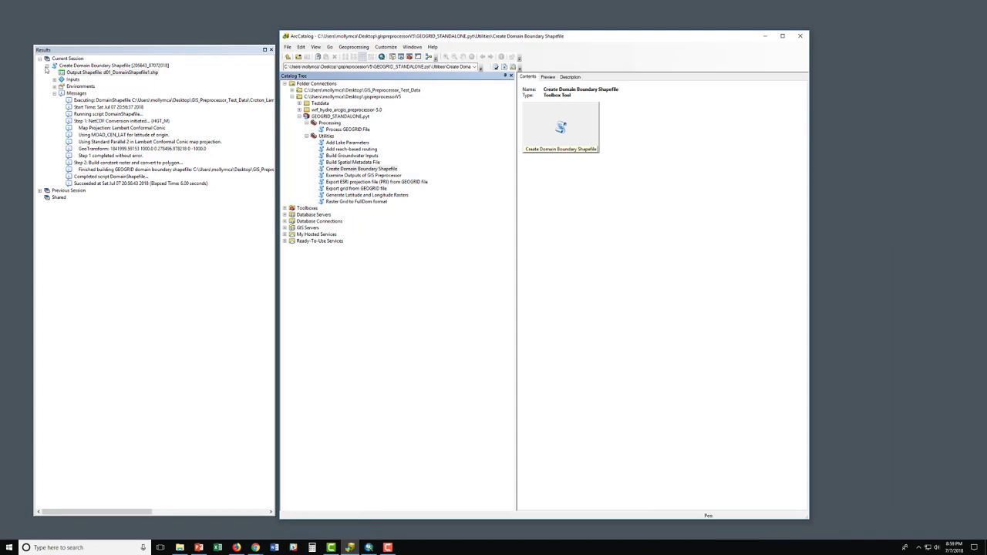
# Step: Open the Export grid from GEOGRID file tool and set geo_em.d01.nc from the Croton_Lambert folder as the input GEOGRID file
pyautogui.click(47, 66)
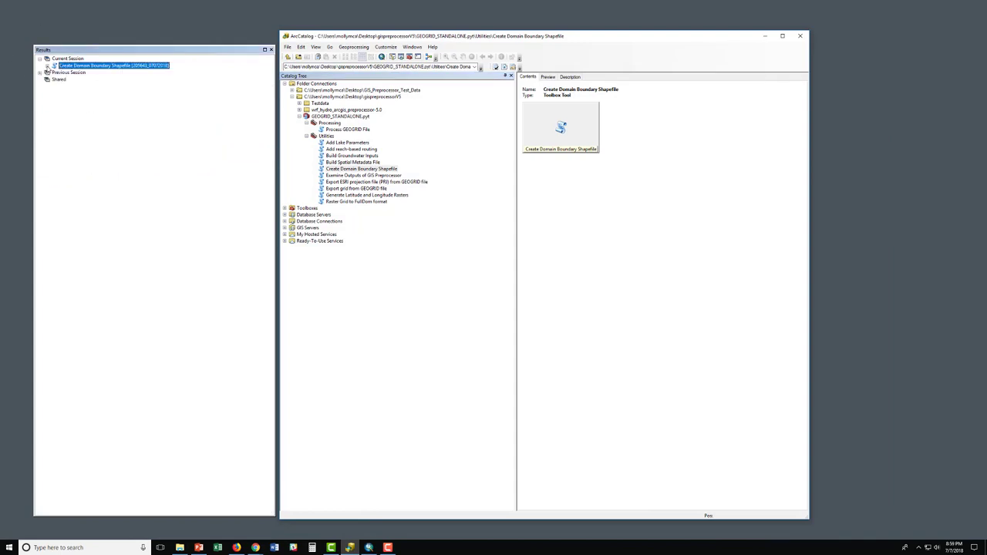
pyautogui.click(357, 188)
pyautogui.doubleClick(369, 191)
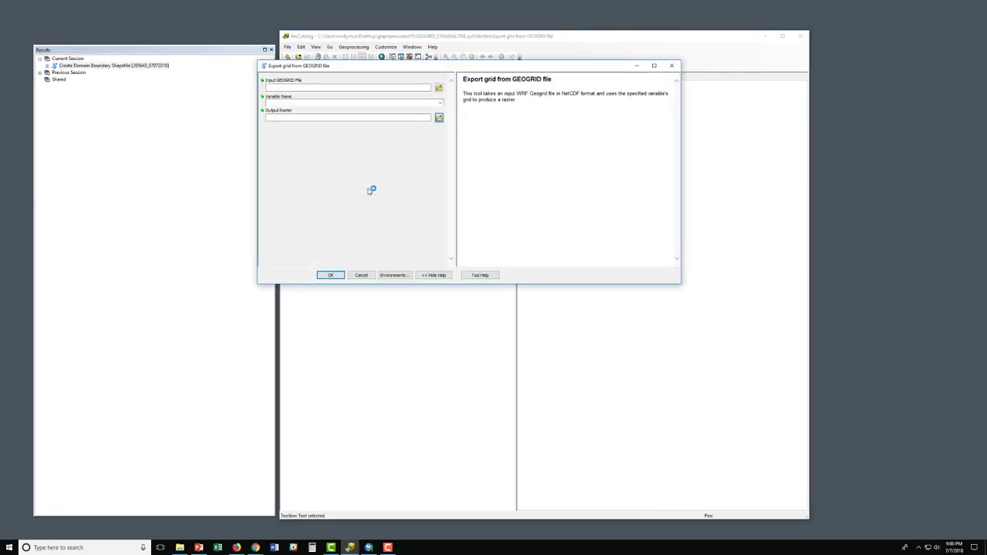
pyautogui.hotkey('alt', 'Tab')
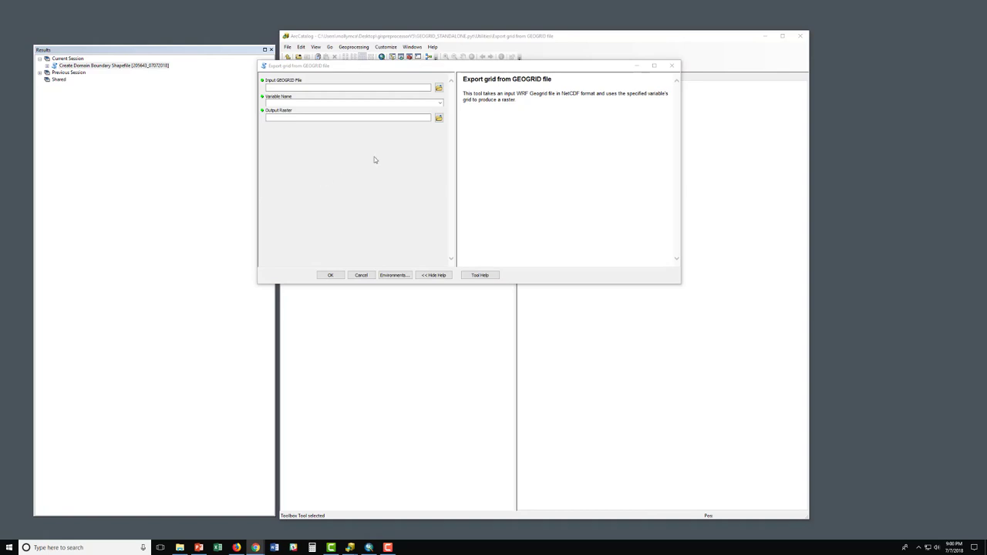
pyautogui.click(438, 89)
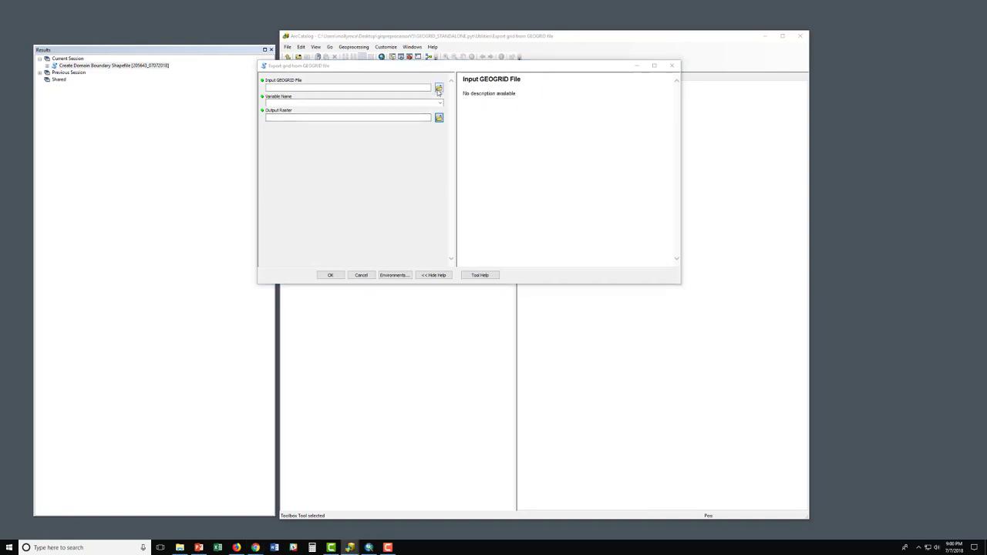
pyautogui.scroll(-3, 432, 178)
pyautogui.click(425, 190)
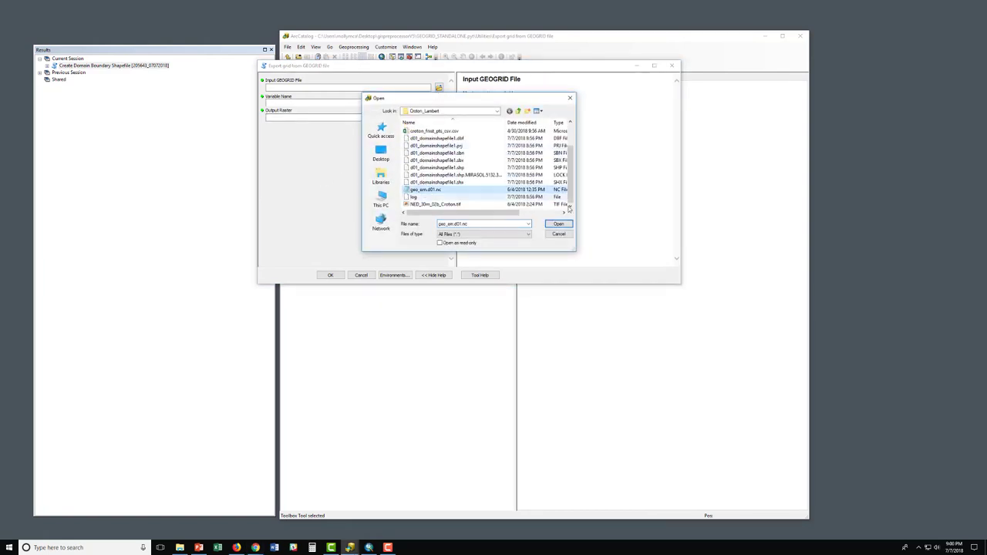
pyautogui.click(559, 224)
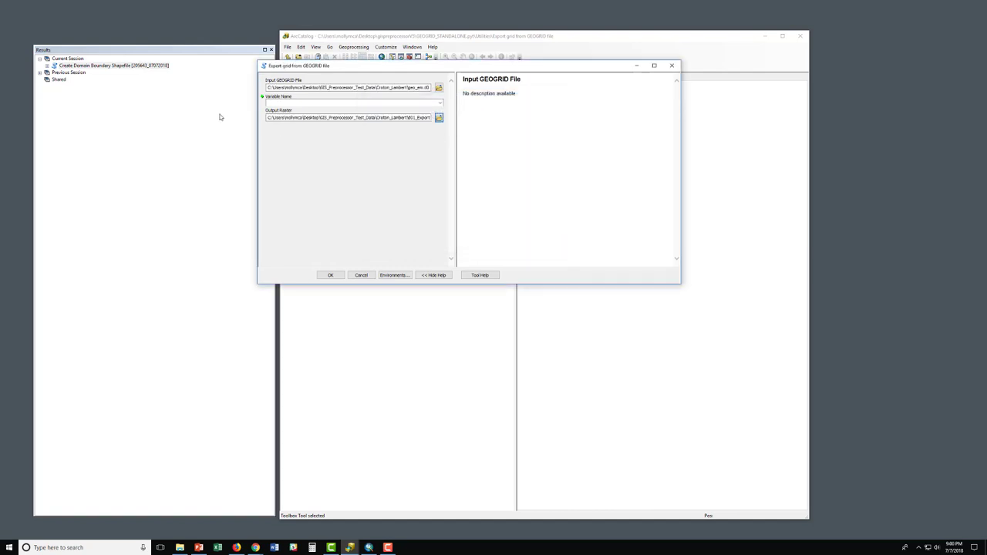
# Step: Choose HGT_M as the variable name and run the export, keeping the default output raster path
pyautogui.moveTo(267, 117); pyautogui.dragTo(434, 132)
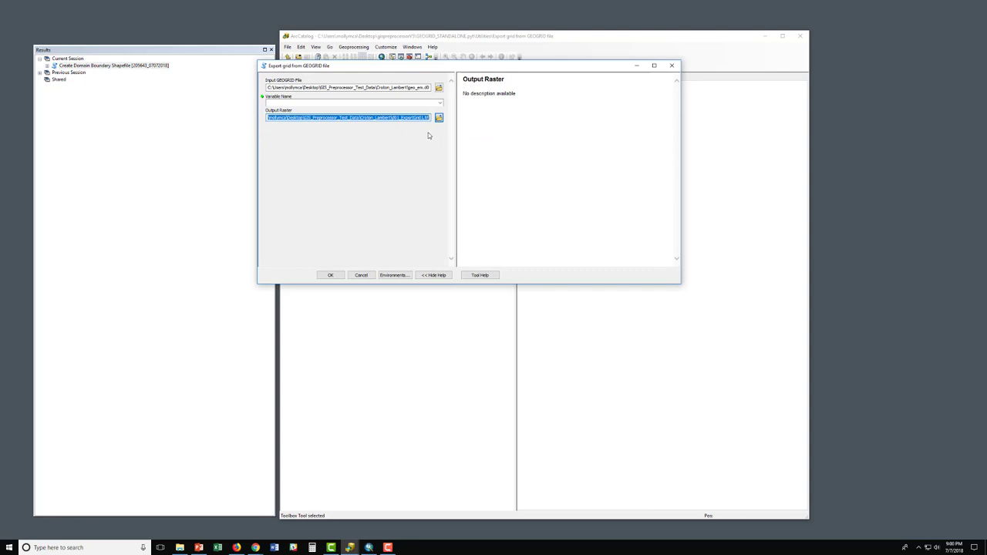
pyautogui.click(429, 136)
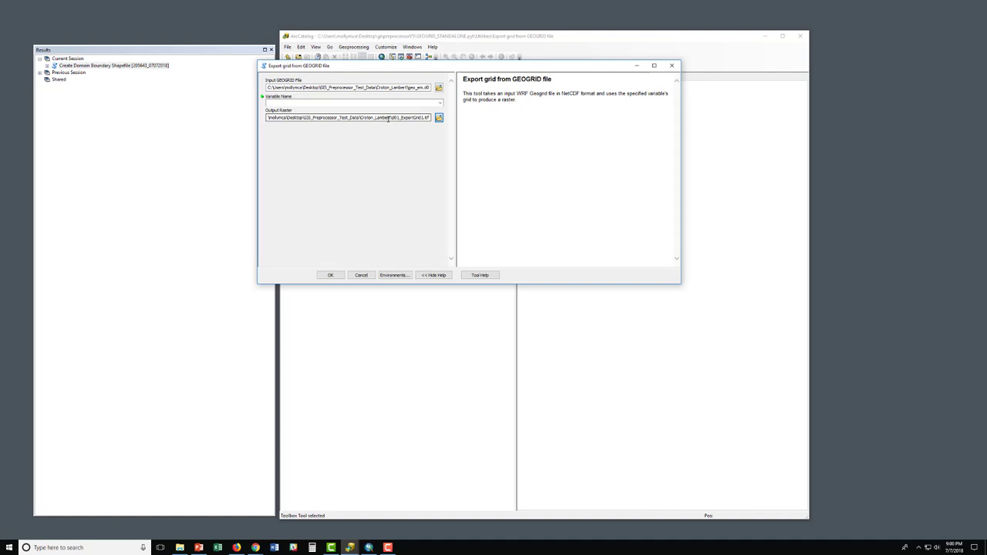
pyautogui.click(440, 102)
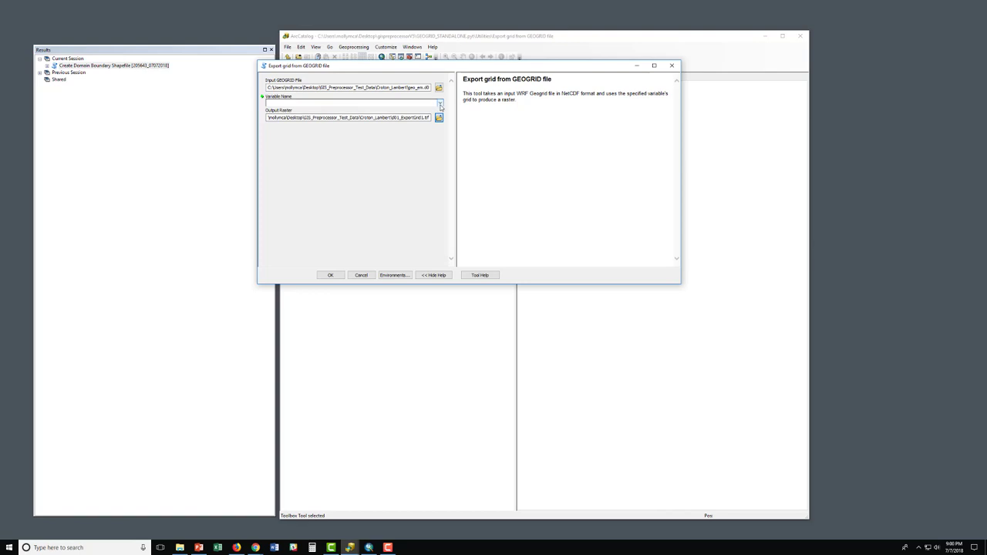
pyautogui.click(439, 103)
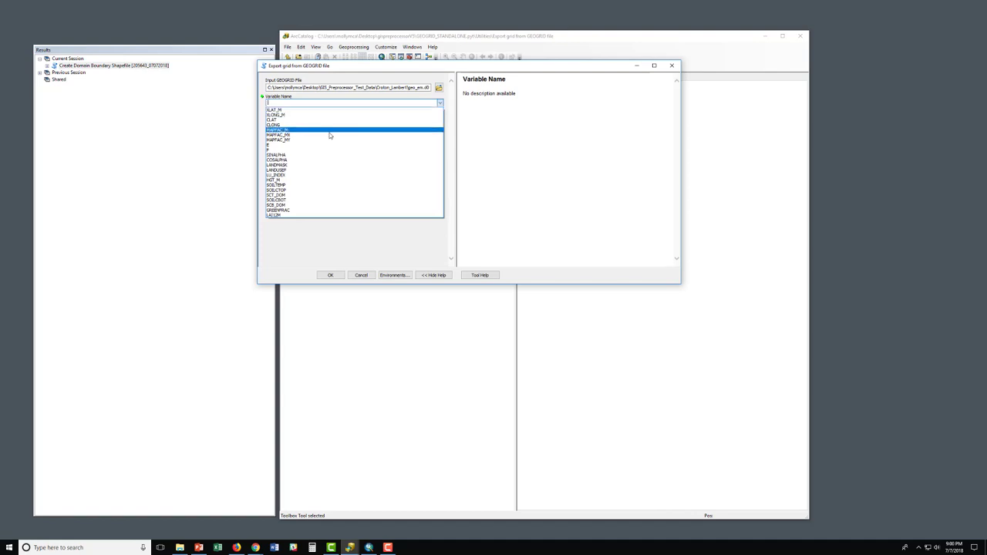
pyautogui.click(315, 181)
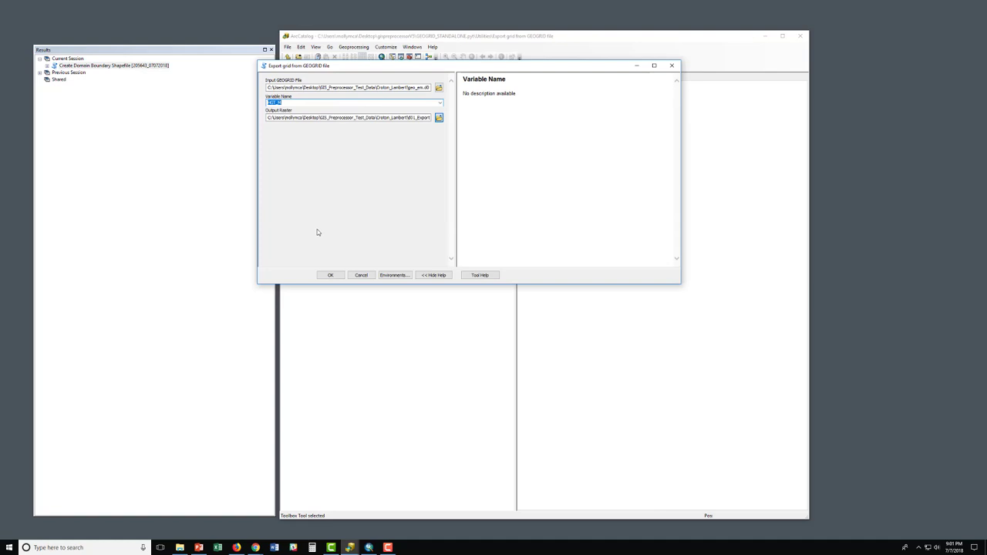
pyautogui.click(329, 276)
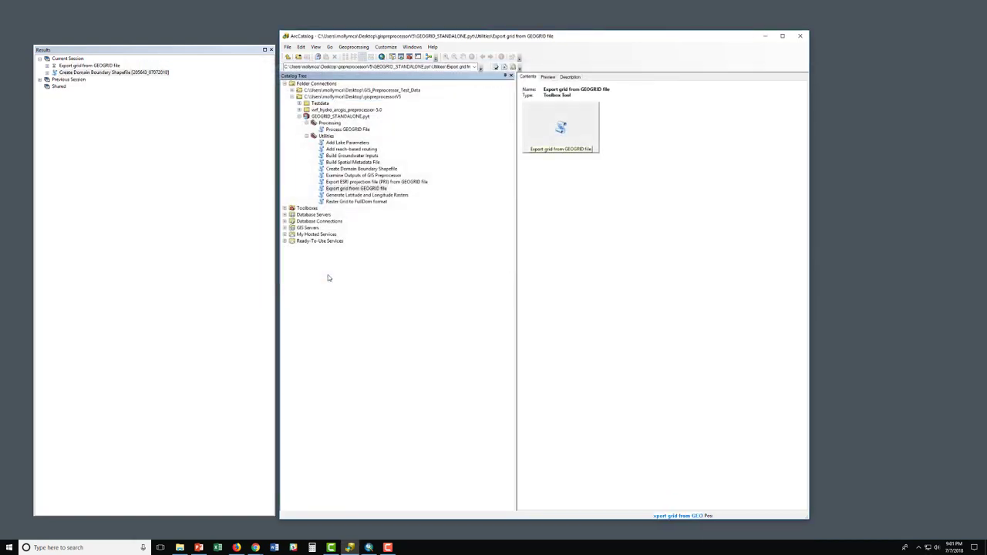
# Step: Examine the output raster entry and the messages of the Export grid from GEOGRID file run
pyautogui.click(48, 66)
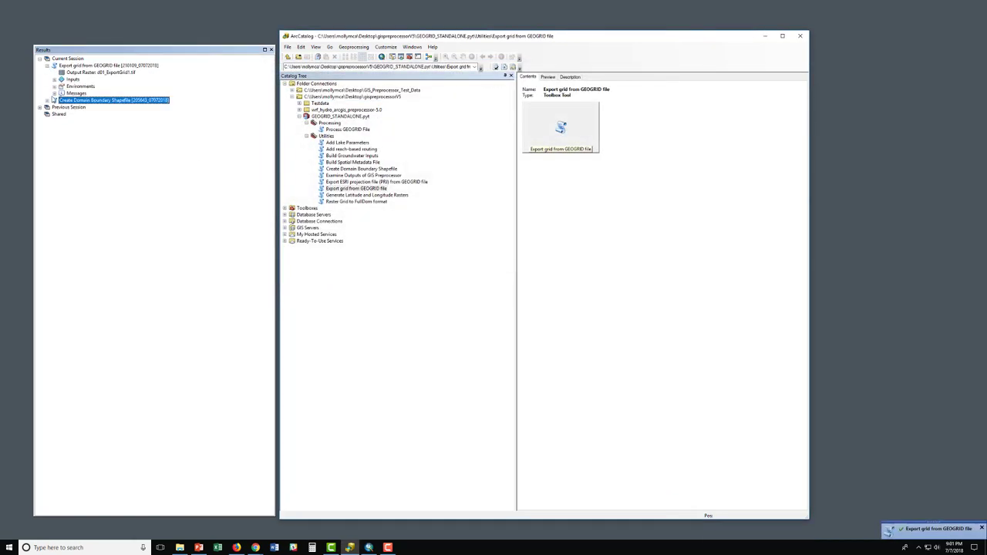
pyautogui.click(54, 93)
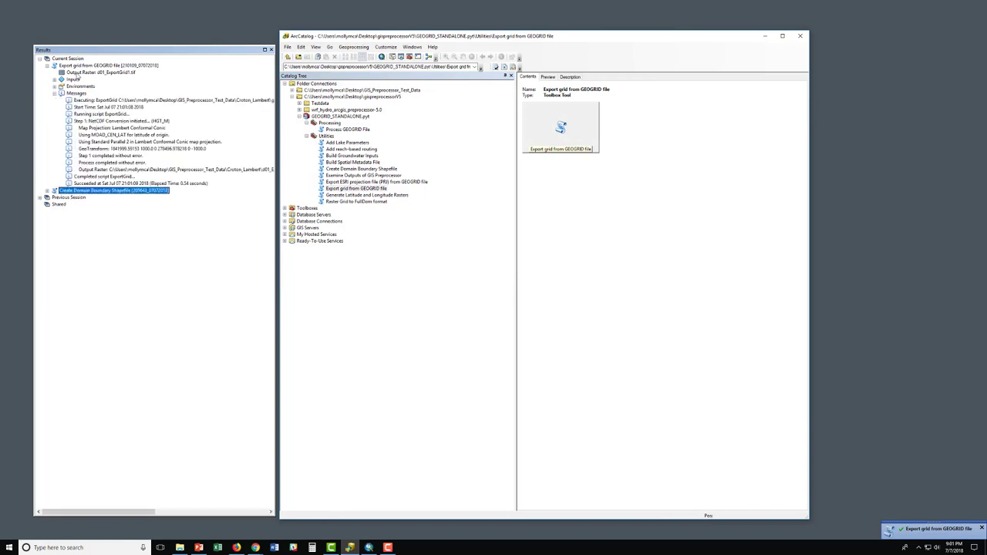
pyautogui.click(106, 183)
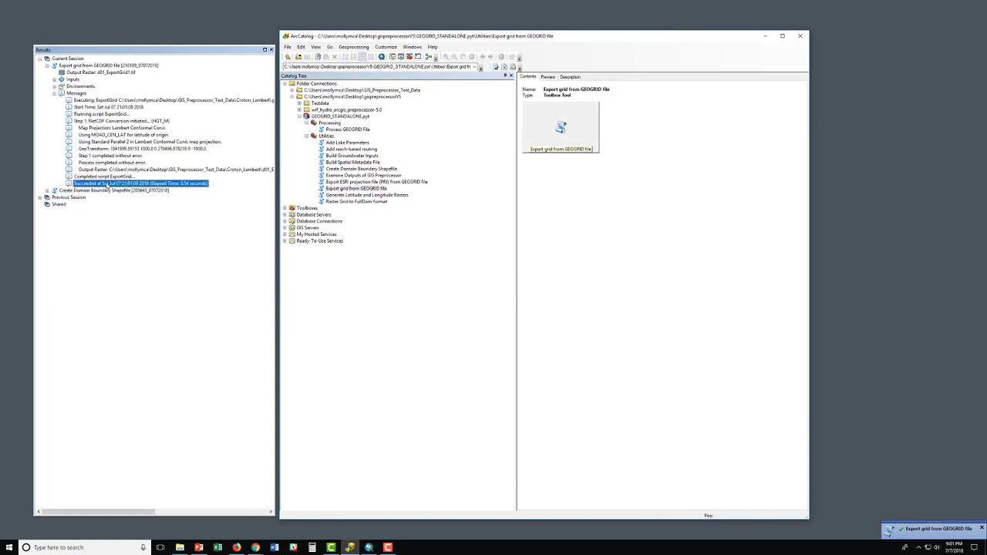
pyautogui.click(111, 72)
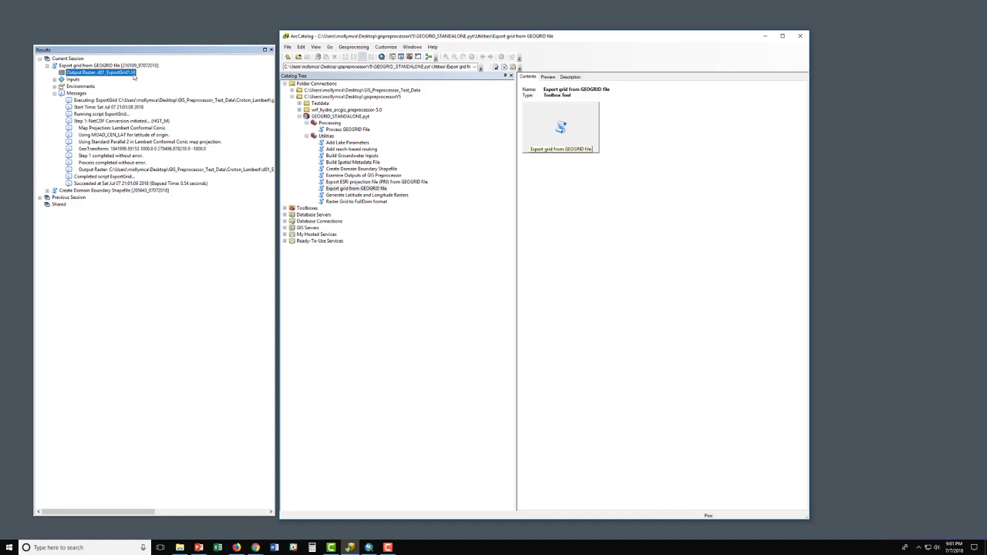
# Step: Switch to ArcMap and add d01_ExportGrid1.tif from the Croton_Lambert folder to the map
pyautogui.click(370, 548)
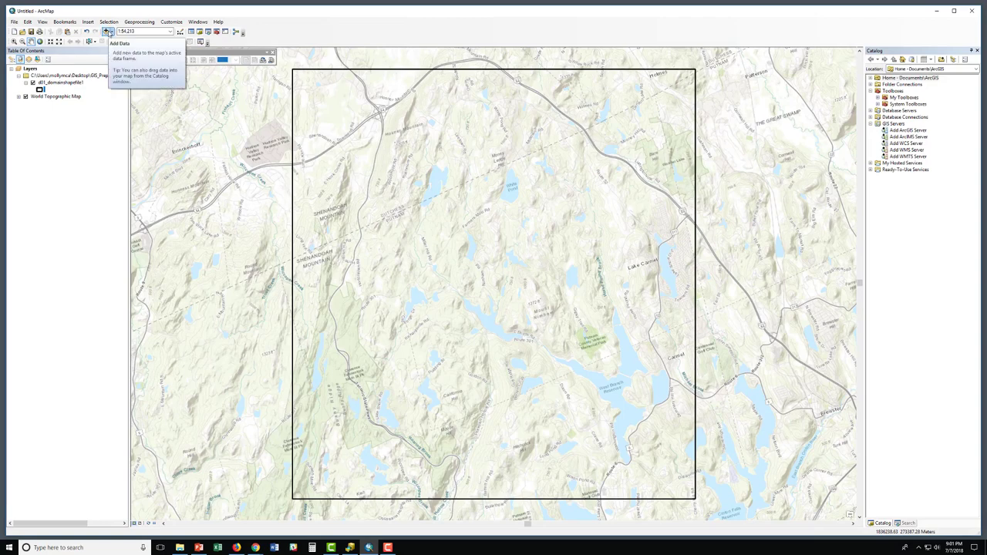
pyautogui.click(108, 32)
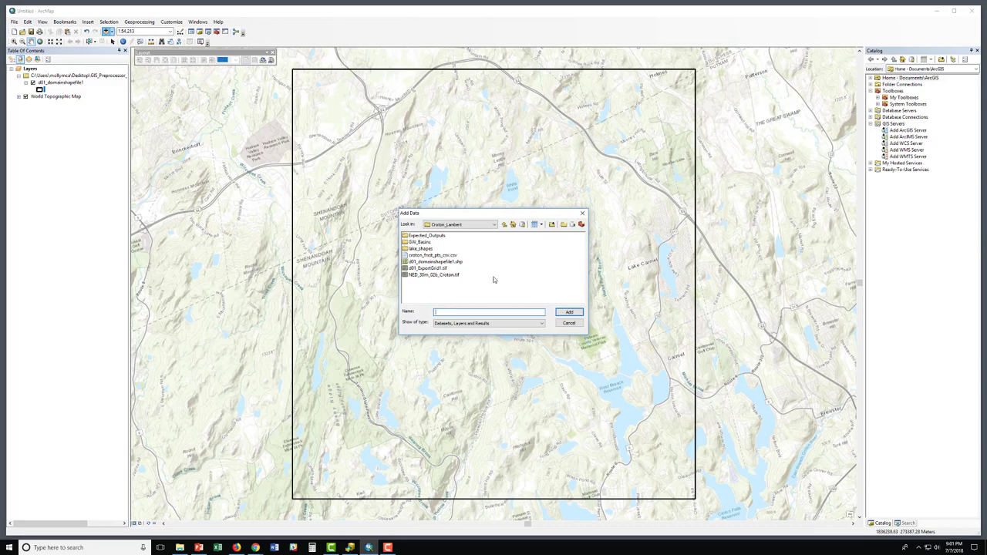
pyautogui.click(426, 269)
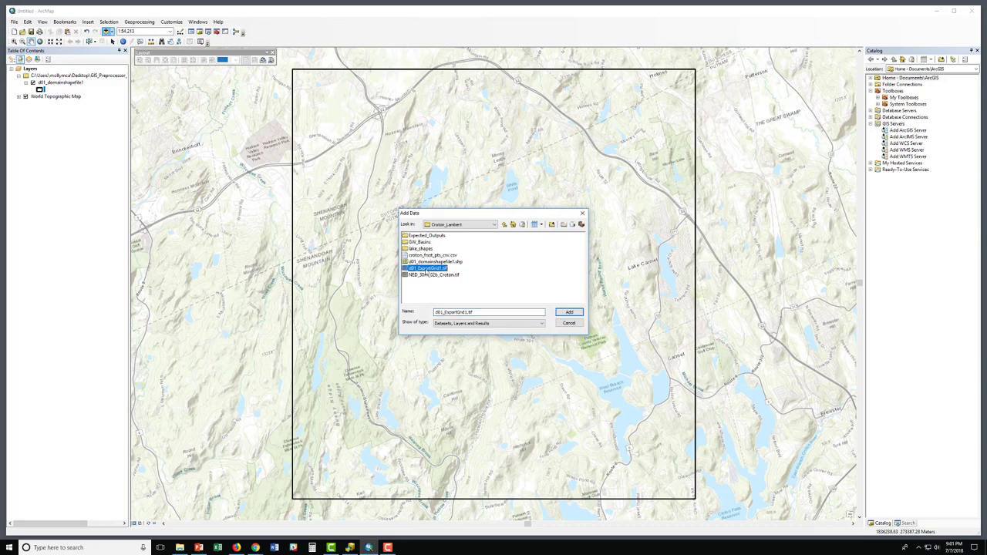
pyautogui.click(569, 313)
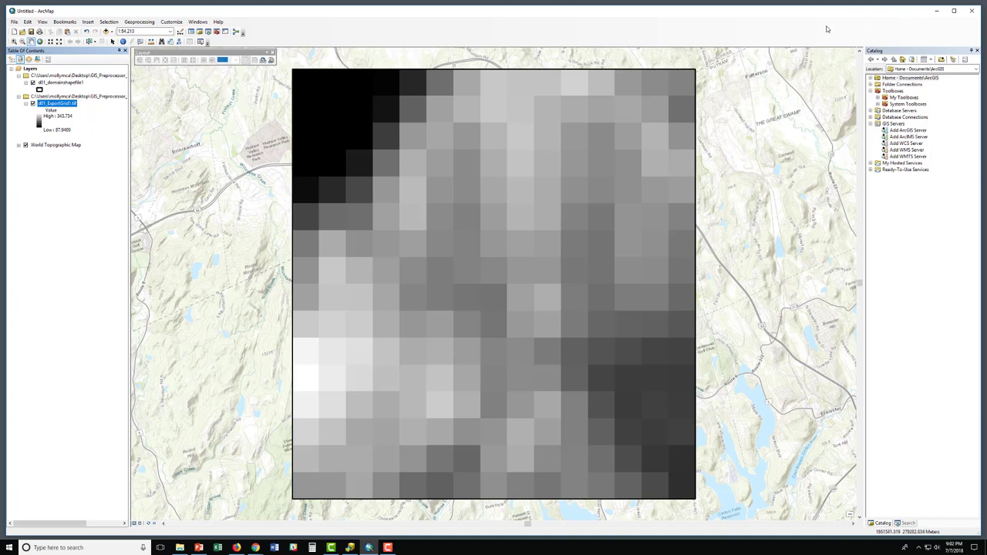
# Step: Turn off the d01_ExportGrid1.tif layer and minimize ArcMap to return to ArcCatalog
pyautogui.click(32, 103)
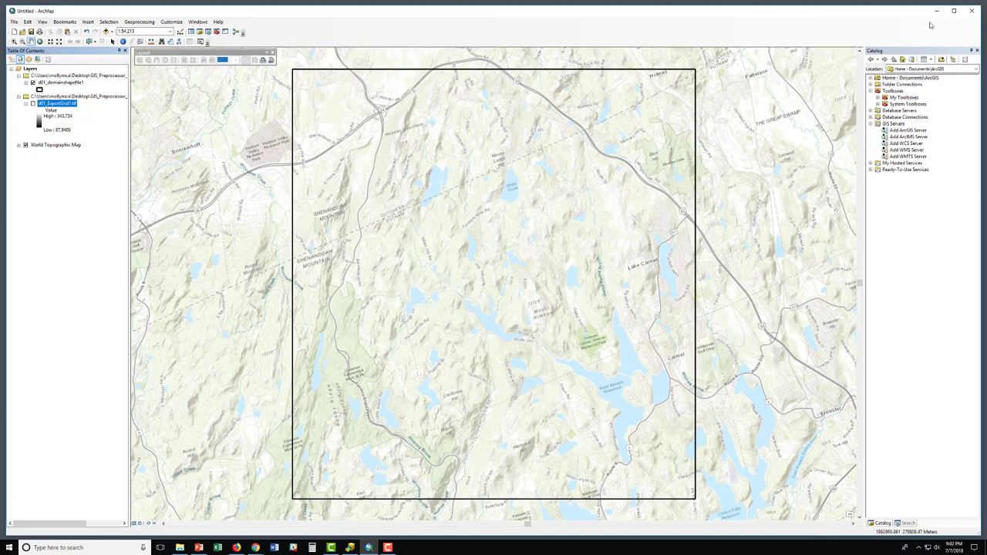
pyautogui.click(937, 11)
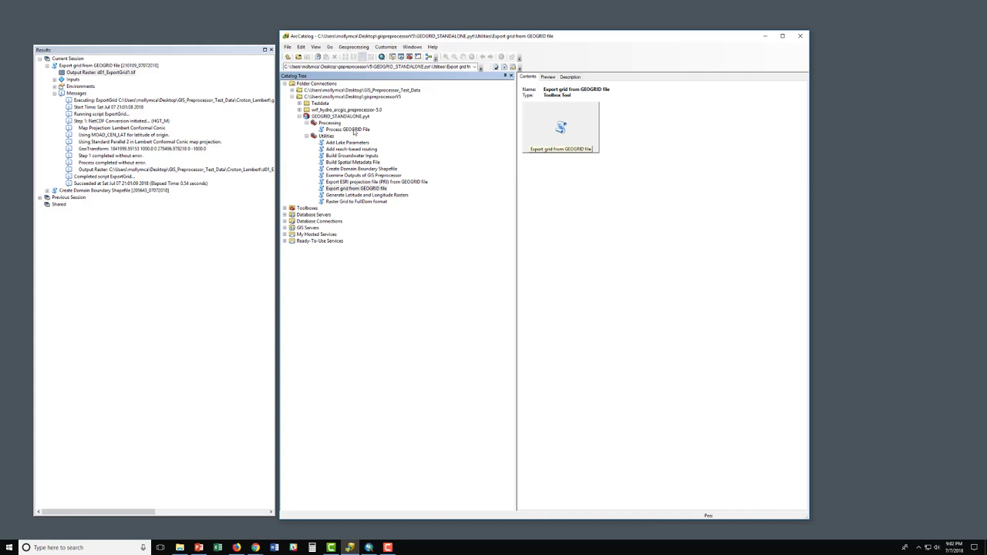
# Step: Open the Process GEOGRID File tool and set geo_em.d01.nc from the Croton_Lambert folder as the input GEOGRID file
pyautogui.click(355, 131)
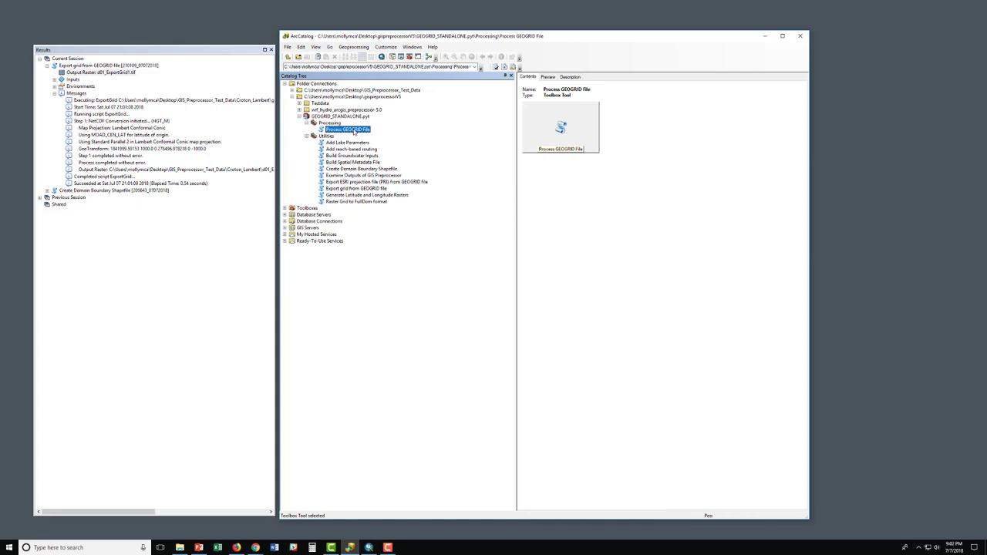
pyautogui.doubleClick(353, 129)
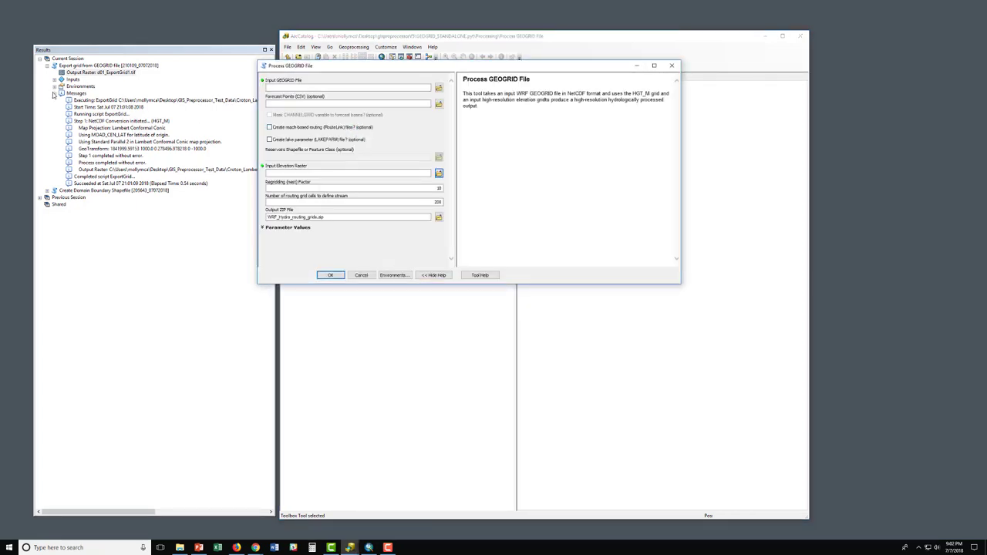
pyautogui.click(47, 66)
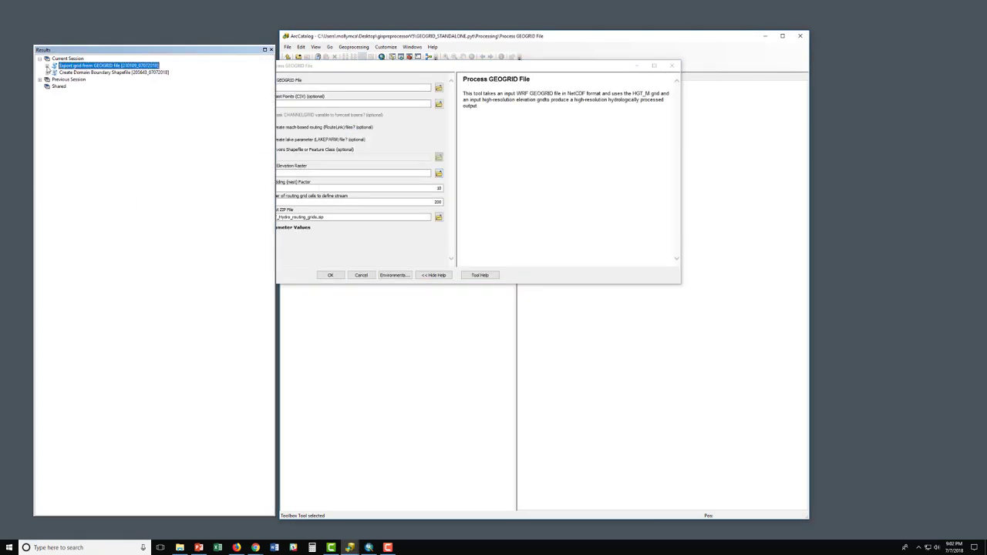
pyautogui.click(435, 67)
pyautogui.click(438, 88)
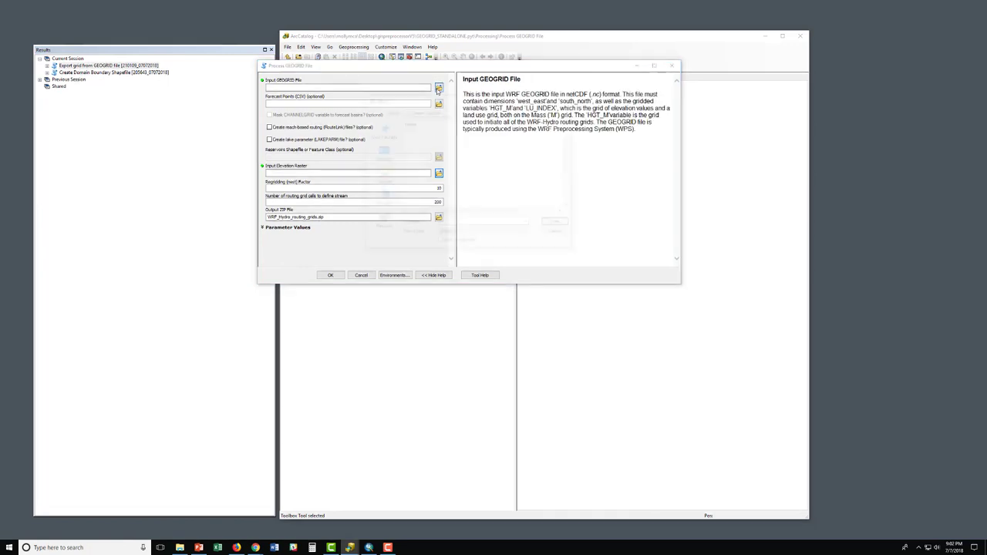
pyautogui.scroll(-2, 436, 169)
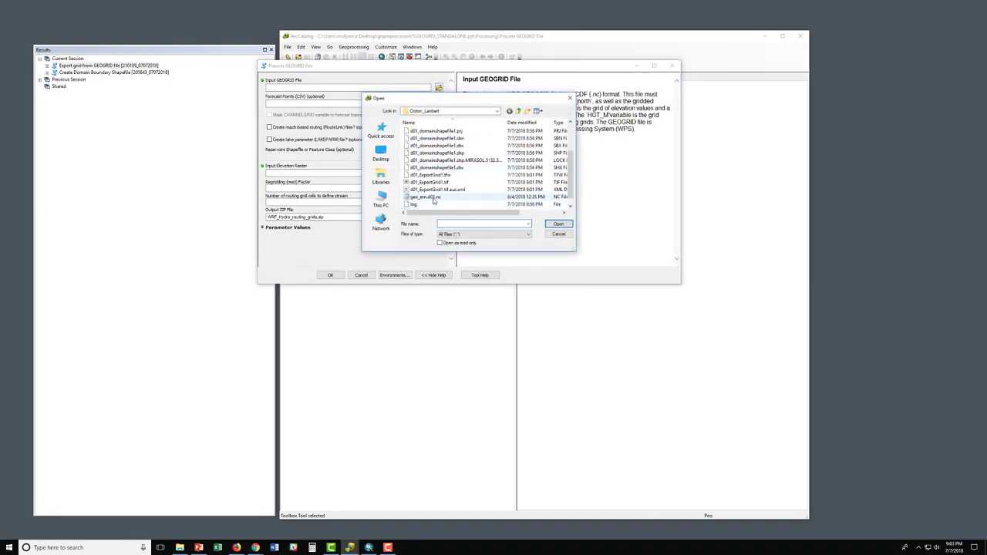
pyautogui.click(434, 197)
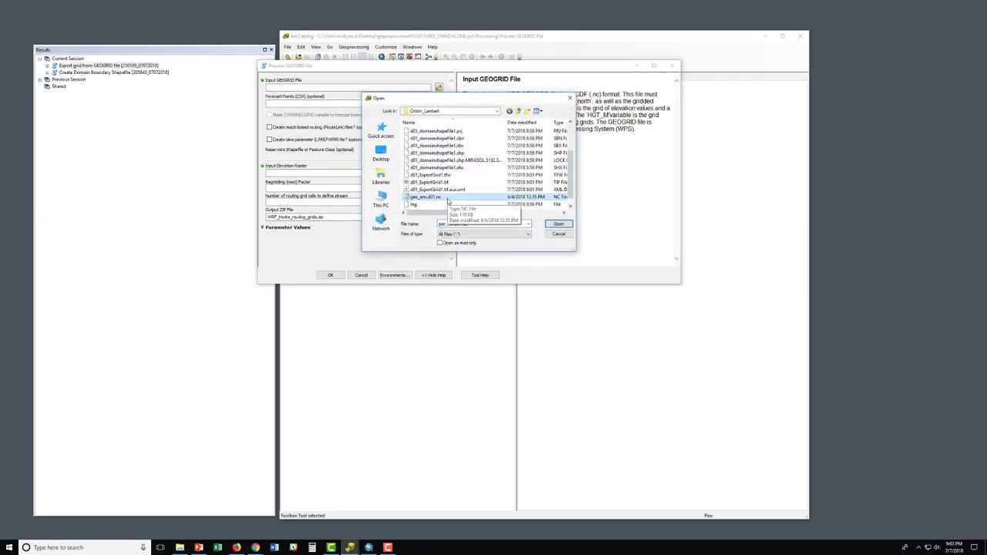
pyautogui.click(553, 225)
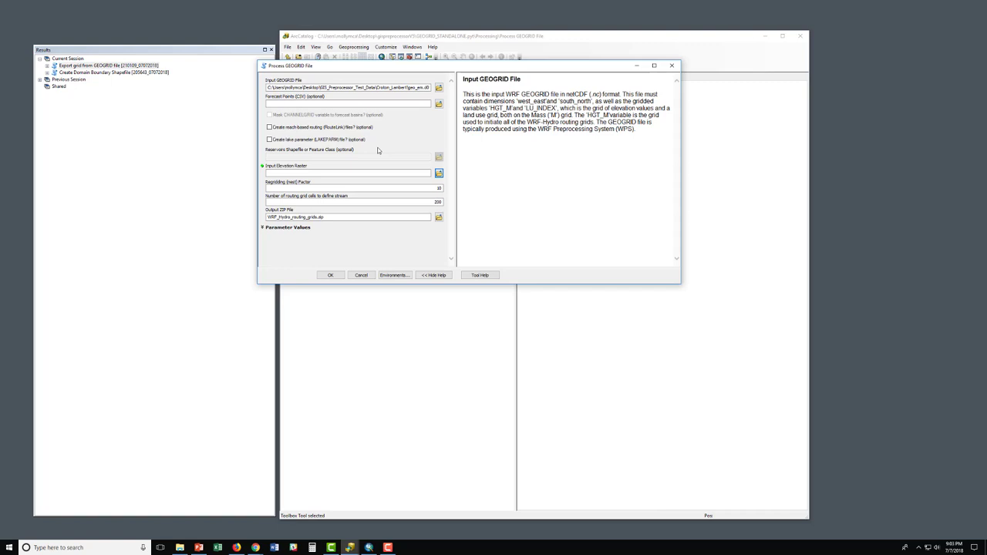
# Step: Set NED_30m_02b_Croton.tif from the Croton_Lambert folder as the input elevation raster
pyautogui.click(381, 171)
pyautogui.click(439, 173)
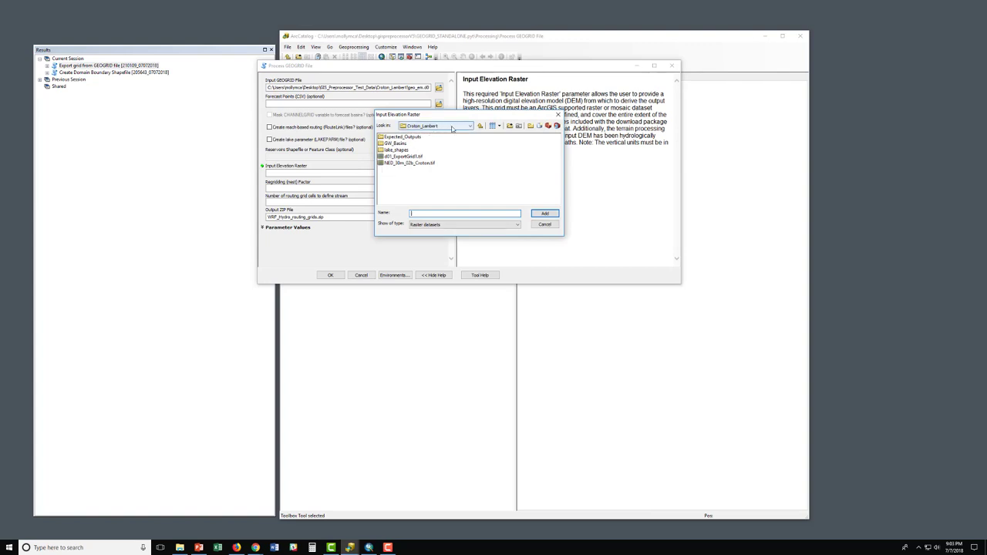
pyautogui.click(432, 165)
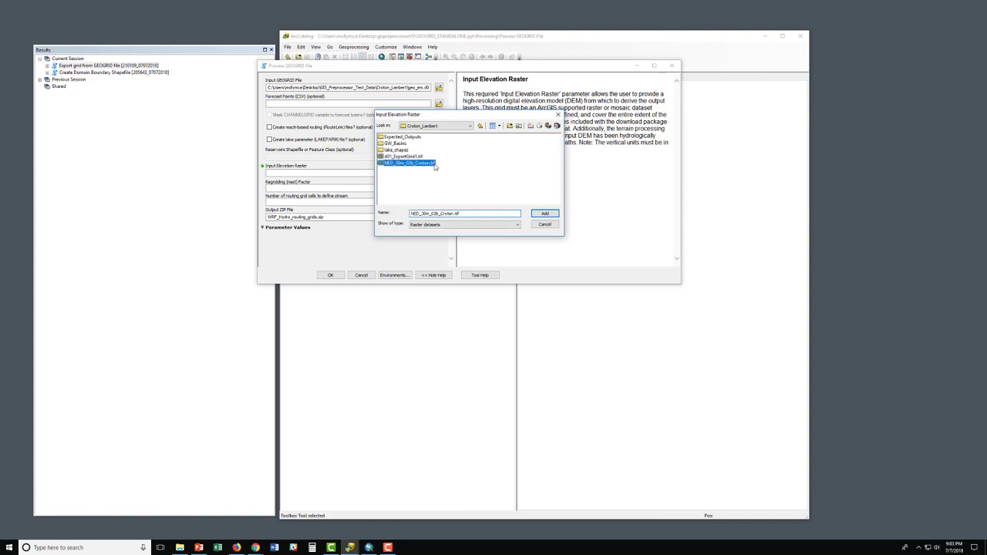
pyautogui.click(545, 214)
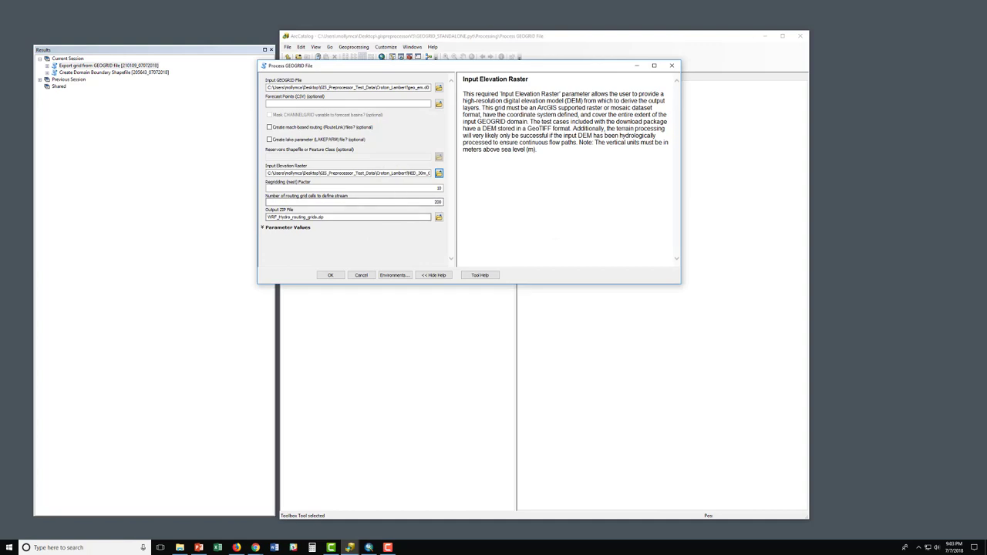
# Step: Set the regridding (nest) factor to 4
pyautogui.click(255, 547)
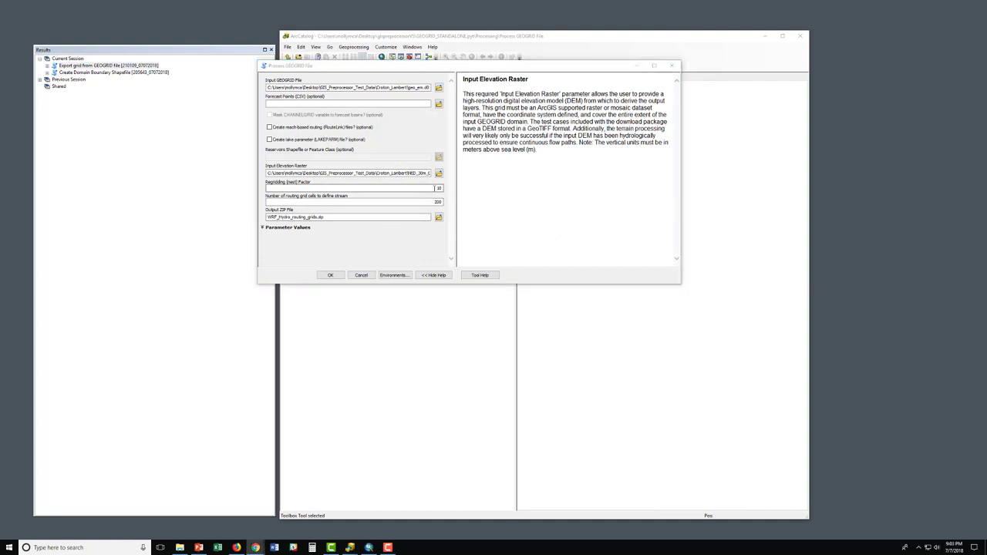
pyautogui.click(435, 188)
pyautogui.doubleClick(438, 188)
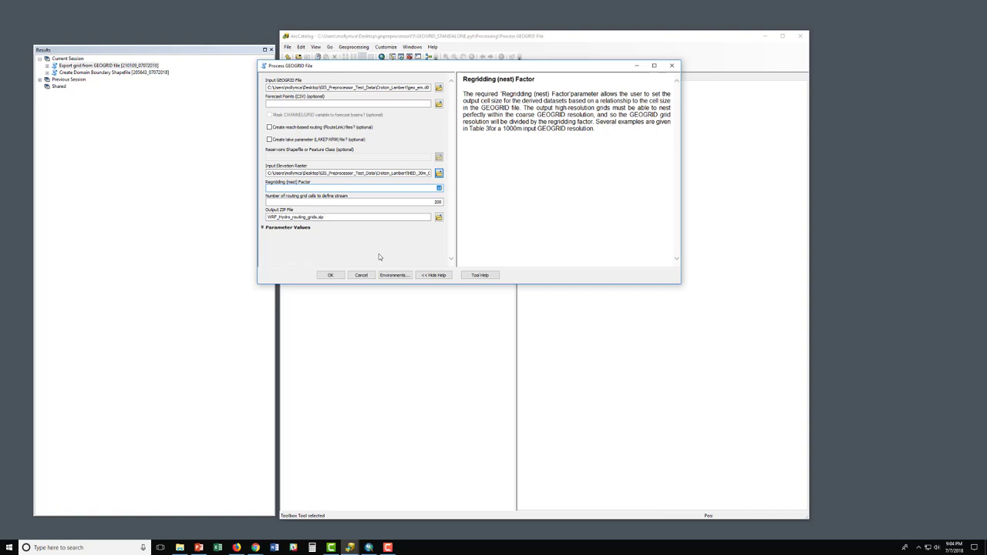
pyautogui.write('4')
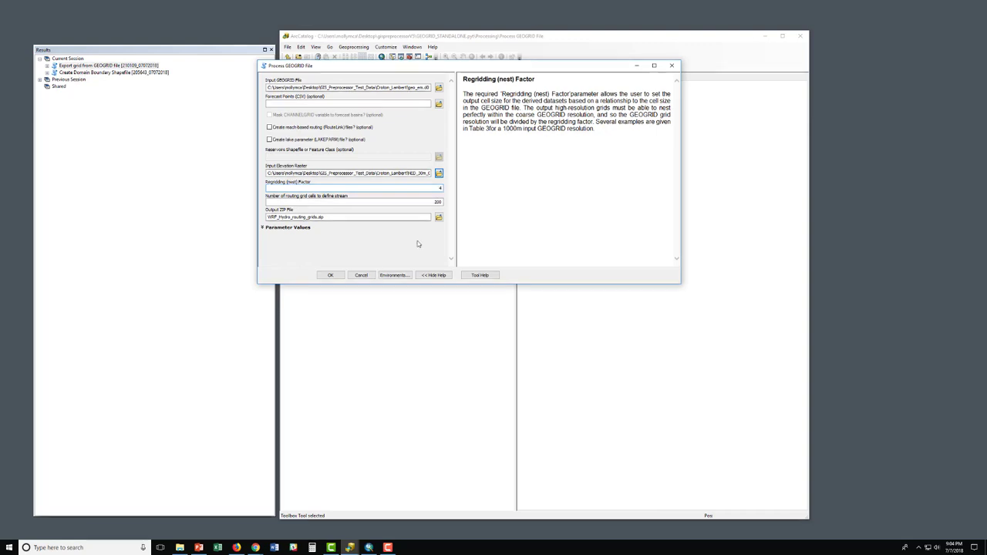
# Step: Set the number of routing grid cells to define stream to 32
pyautogui.press('Tab')
pyautogui.doubleClick(437, 202)
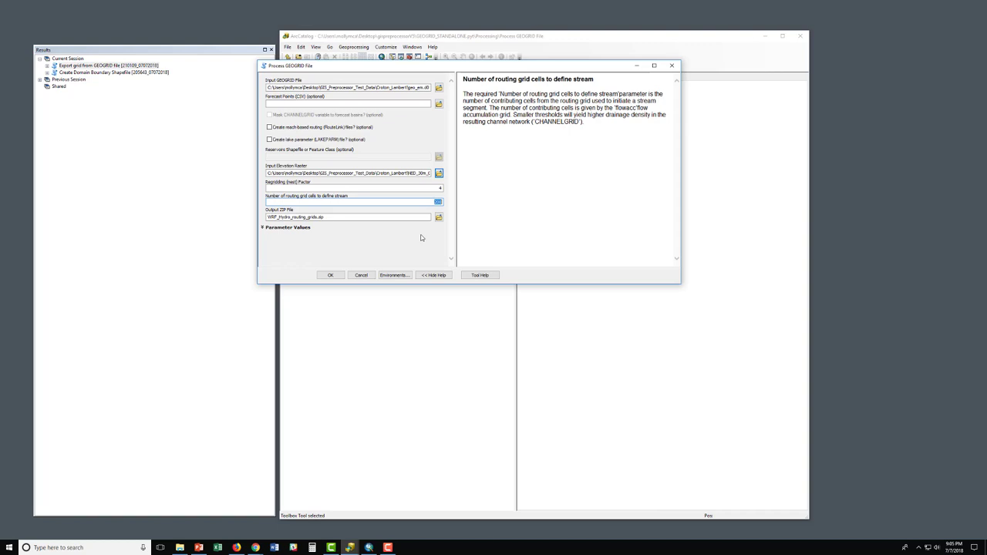
pyautogui.write('1')
# Step: Set the output ZIP file to NED30m_rf4_th32.zip in the Croton_Lambert folder and run the Process GEOGRID File tool
pyautogui.click(425, 218)
pyautogui.click(428, 219)
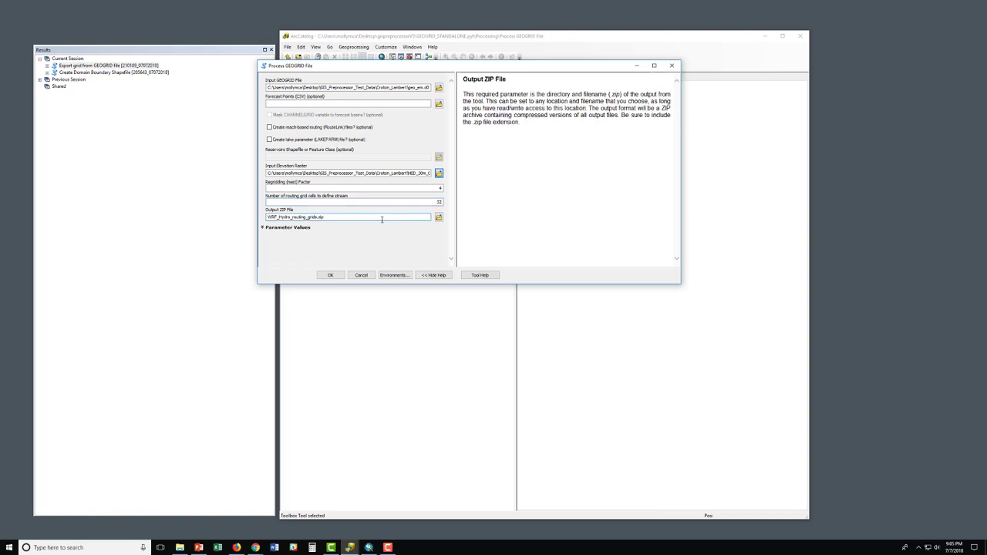
pyautogui.click(439, 219)
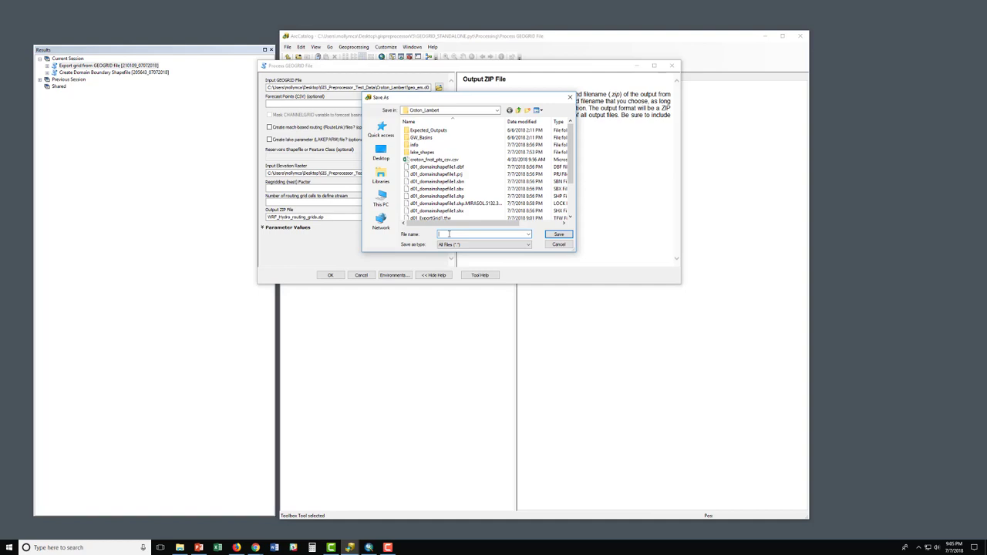
pyautogui.write('NED')
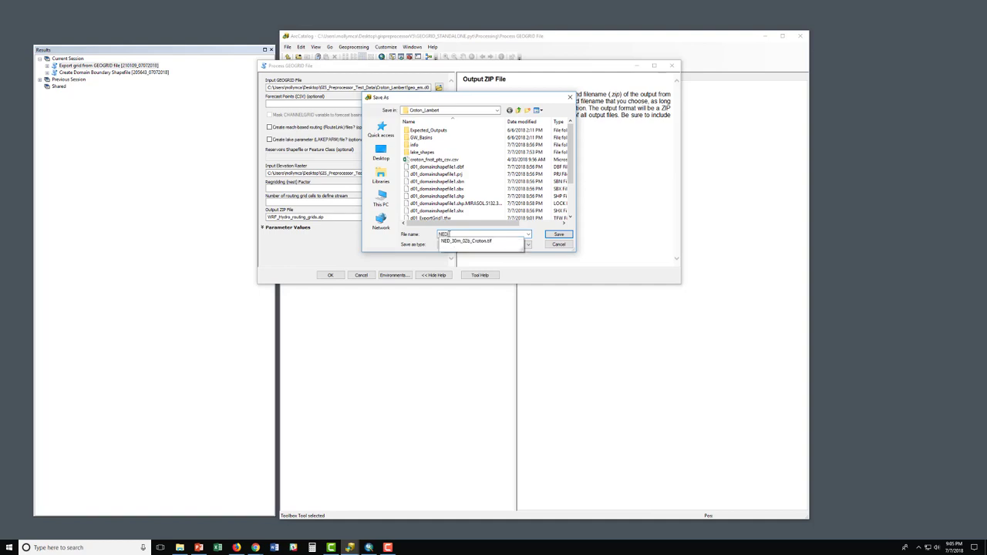
pyautogui.write('1')
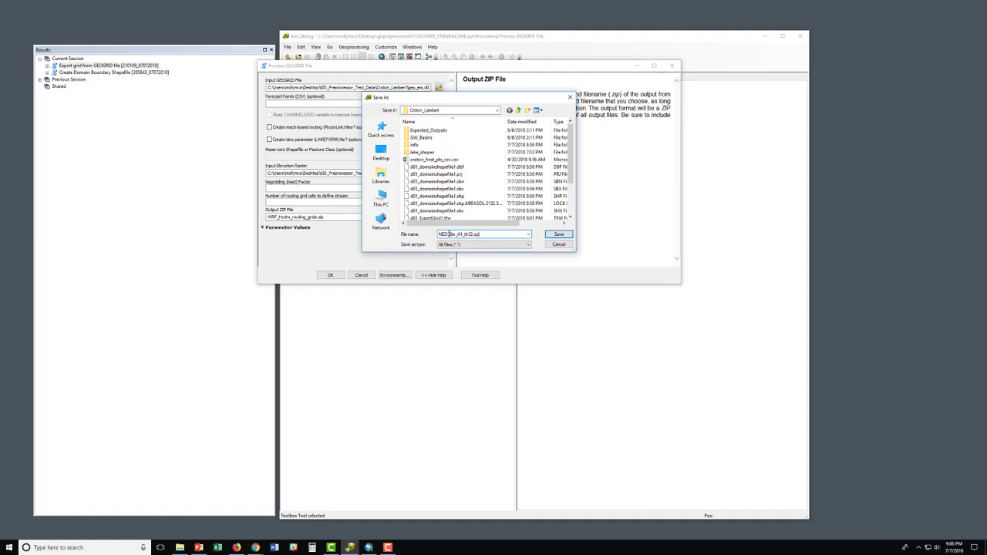
pyautogui.click(560, 236)
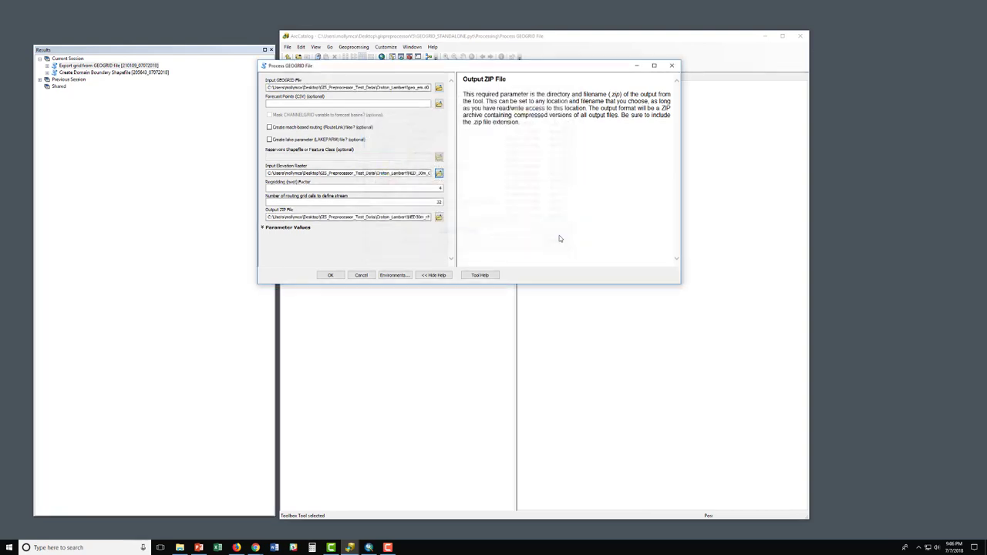
pyautogui.click(331, 277)
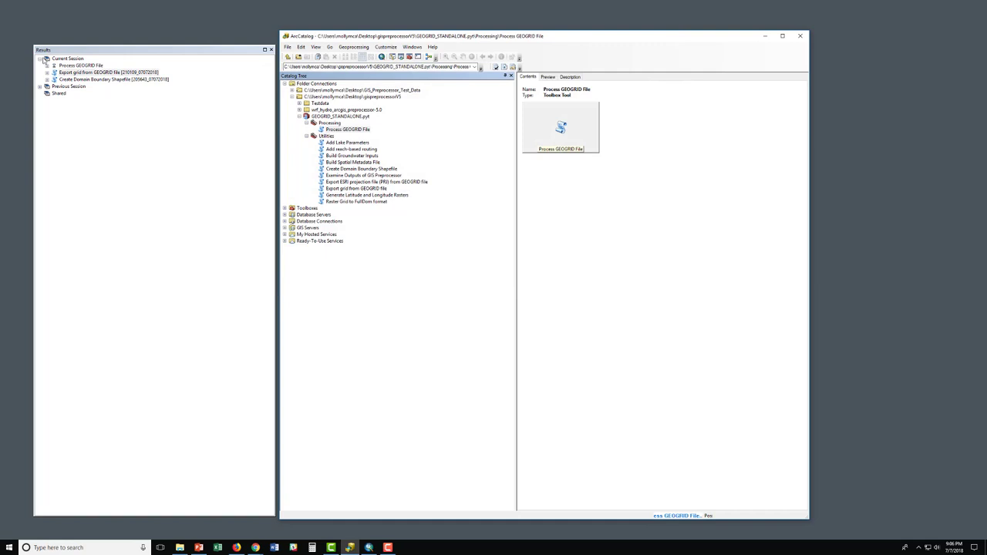
# Step: Review the processing messages and the output ZIP file entry of the Process GEOGRID File run in the results
pyautogui.click(47, 67)
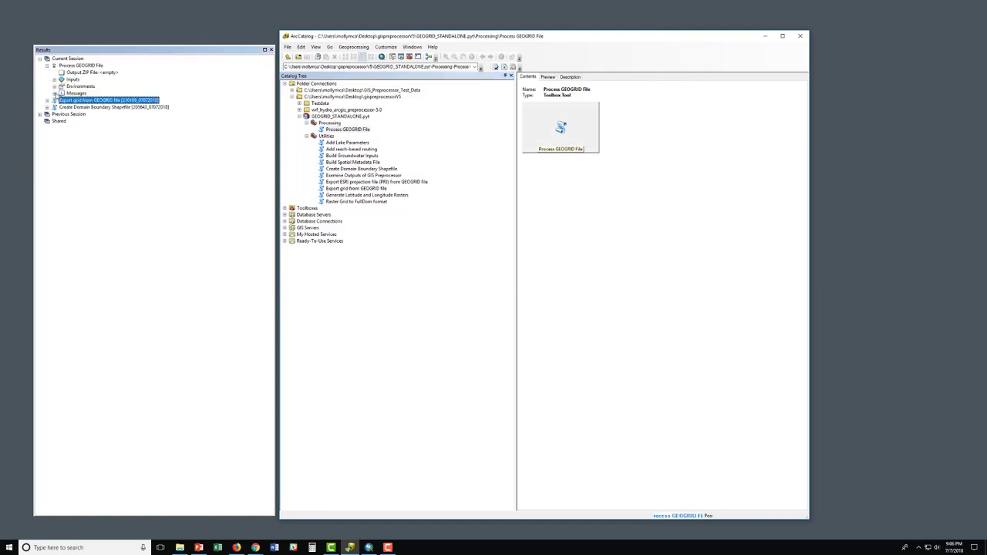
pyautogui.click(54, 93)
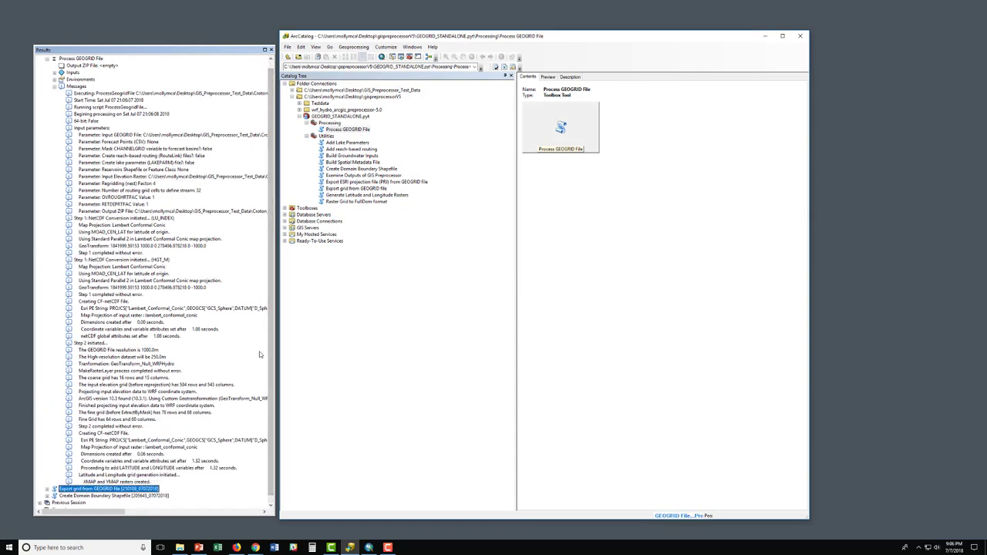
pyautogui.scroll(-1, 270, 407)
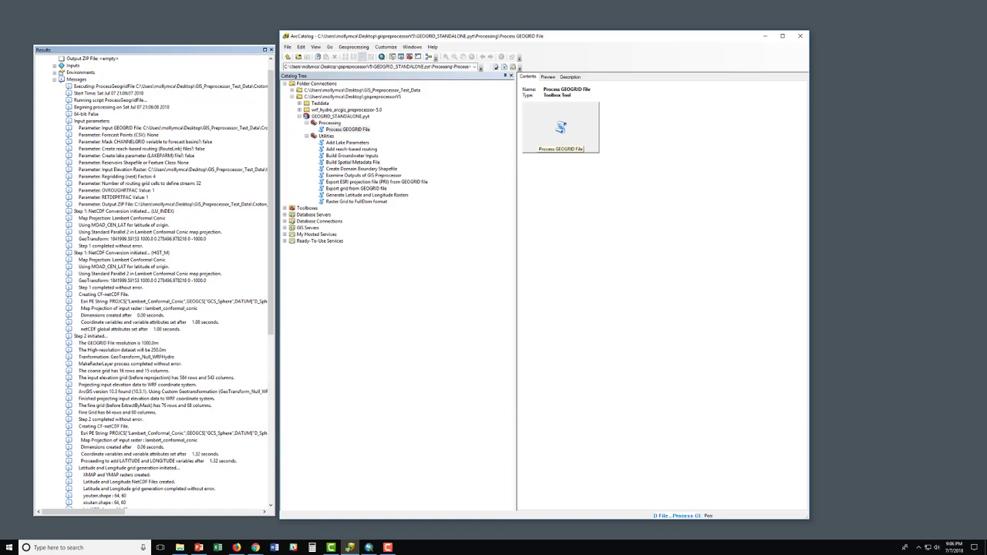
pyautogui.moveTo(276, 257); pyautogui.dragTo(277, 463)
pyautogui.click(96, 482)
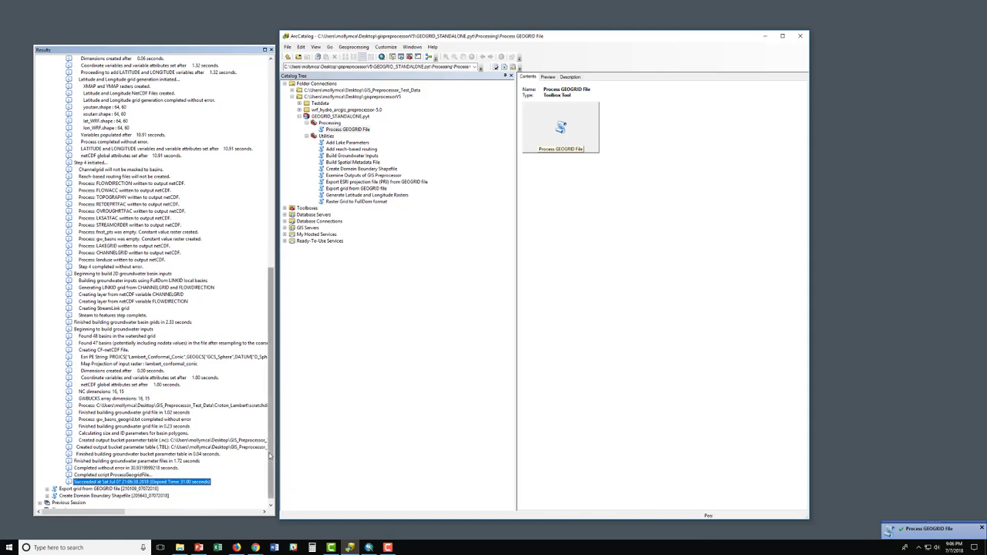
pyautogui.moveTo(269, 456); pyautogui.dragTo(261, 227)
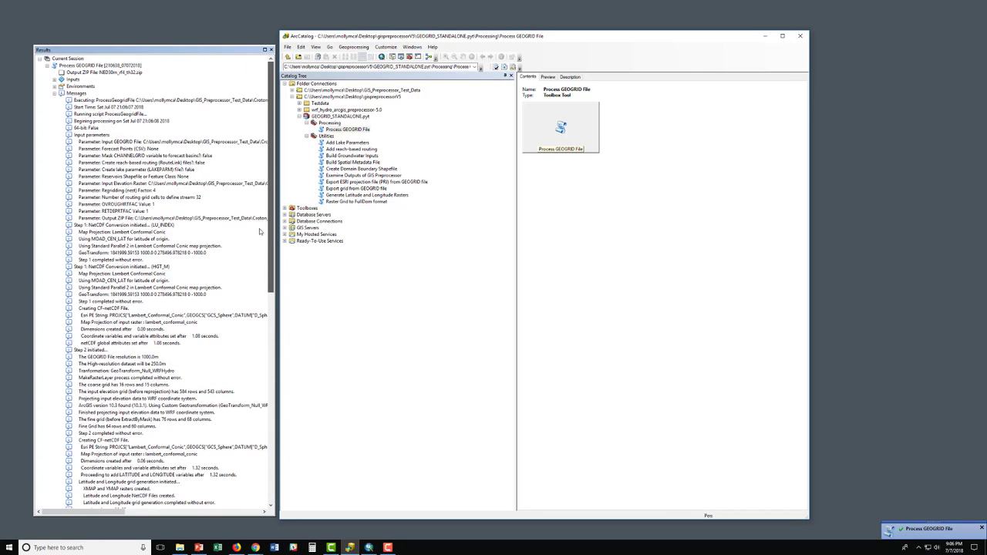
pyautogui.click(91, 72)
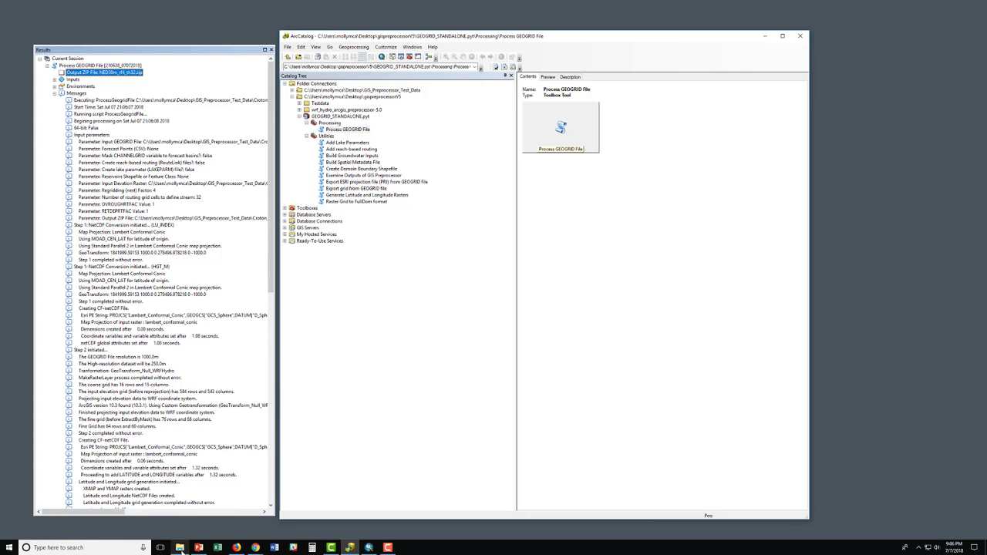
# Step: Switch to File Explorer and examine the routing, spatial metadata and groundwater files inside NED30m_rf4_th32.zip, then minimize the window
pyautogui.click(180, 548)
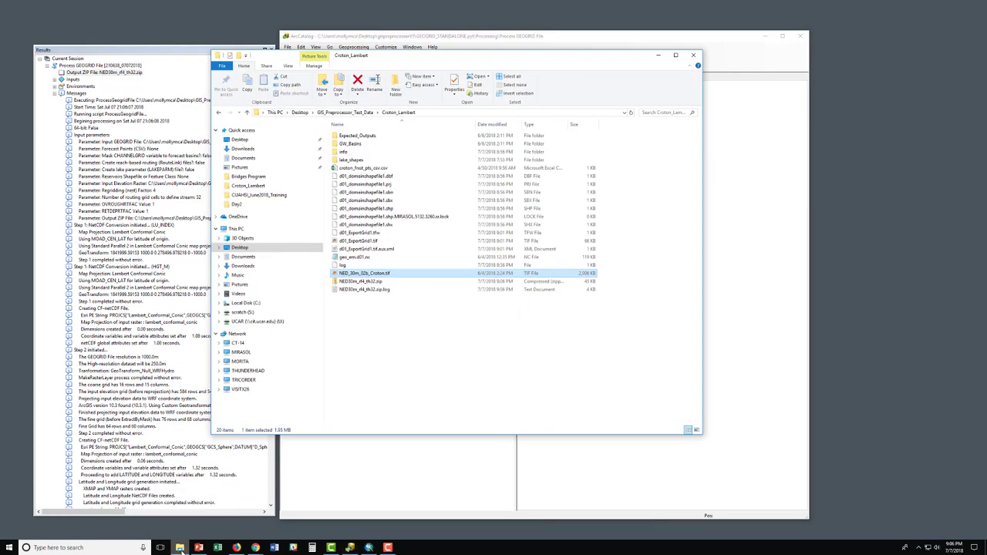
pyautogui.doubleClick(362, 282)
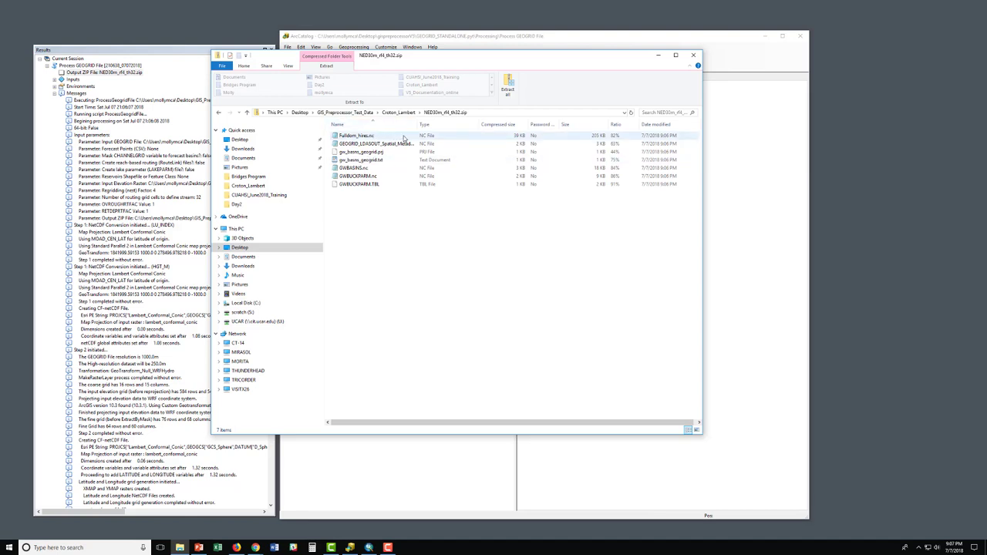
pyautogui.click(403, 137)
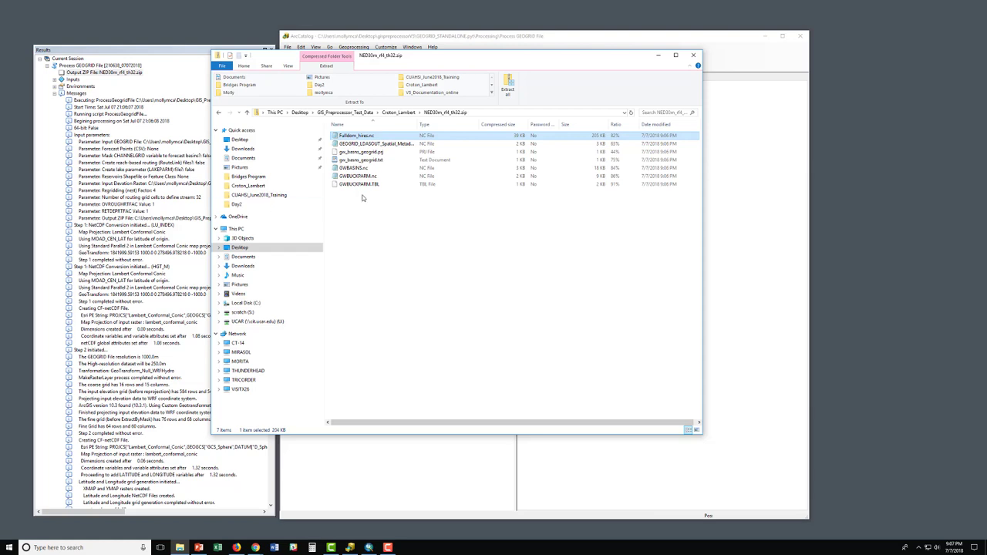
pyautogui.click(405, 145)
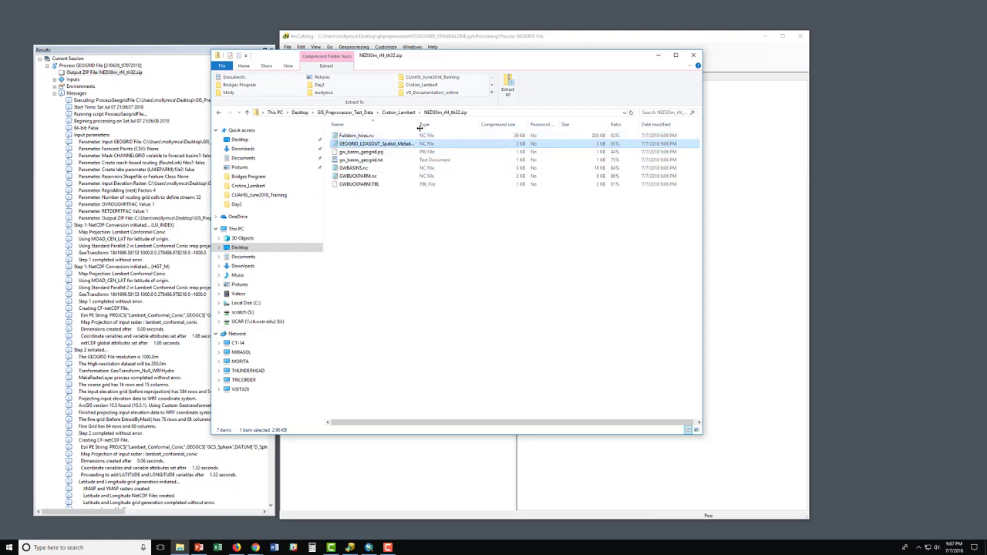
pyautogui.moveTo(417, 125); pyautogui.dragTo(444, 127)
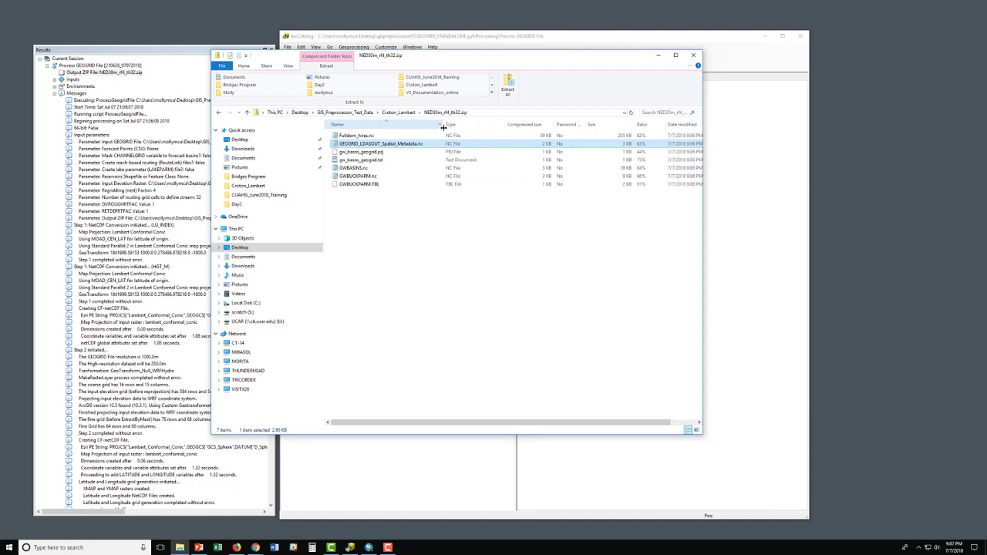
pyautogui.click(430, 169)
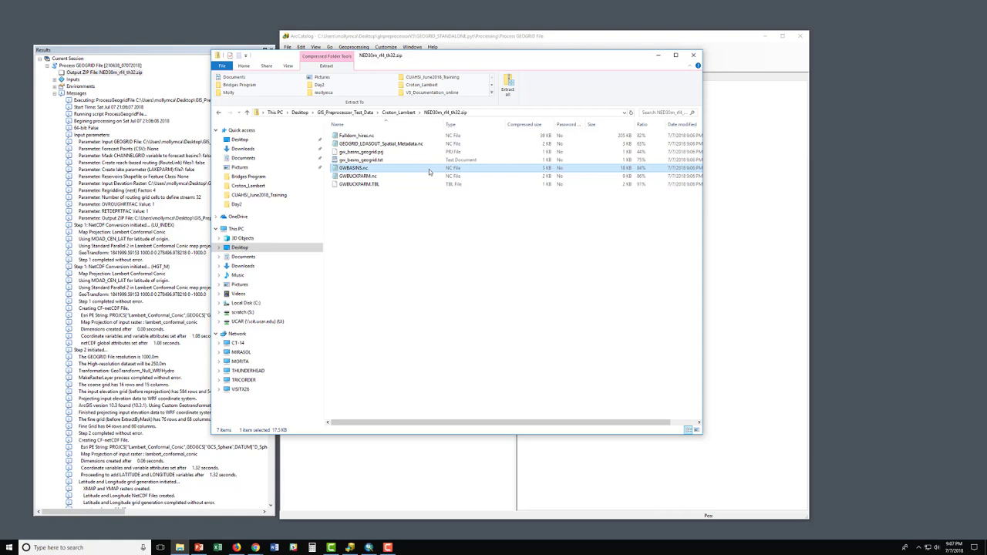
pyautogui.click(430, 177)
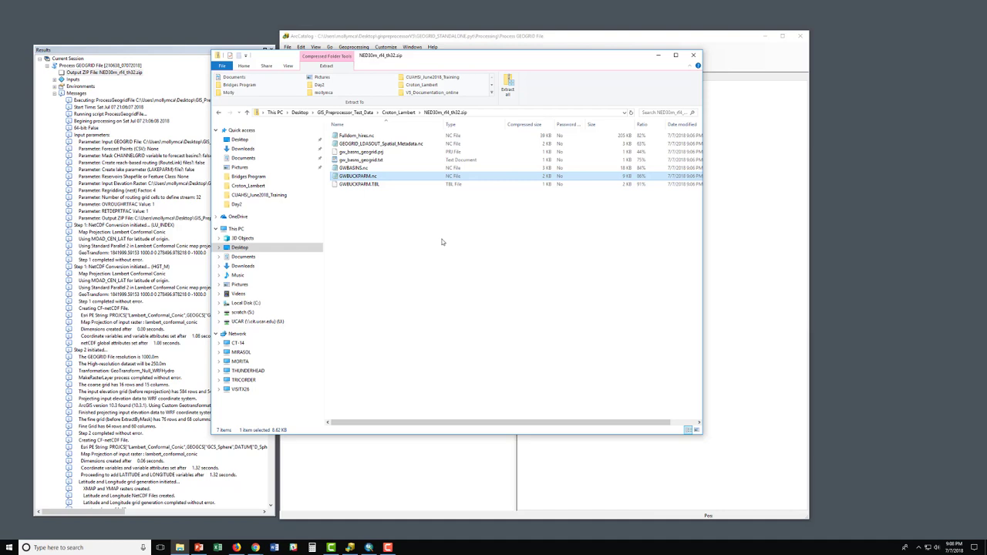
pyautogui.click(658, 57)
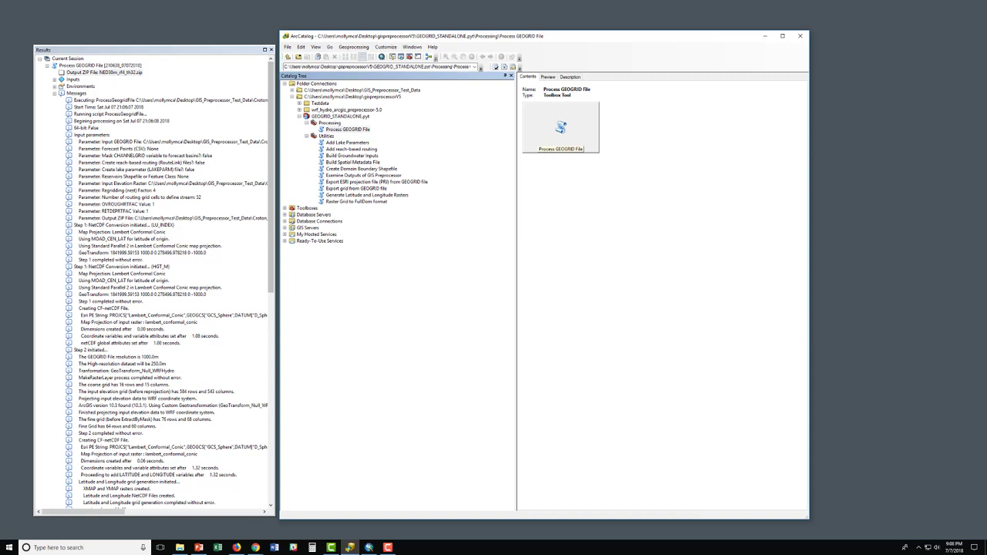
# Step: Collapse the finished run's results, reopen the Process GEOGRID File tool and set geo_em.d01.nc as the input GEOGRID file
pyautogui.click(55, 94)
pyautogui.click(47, 68)
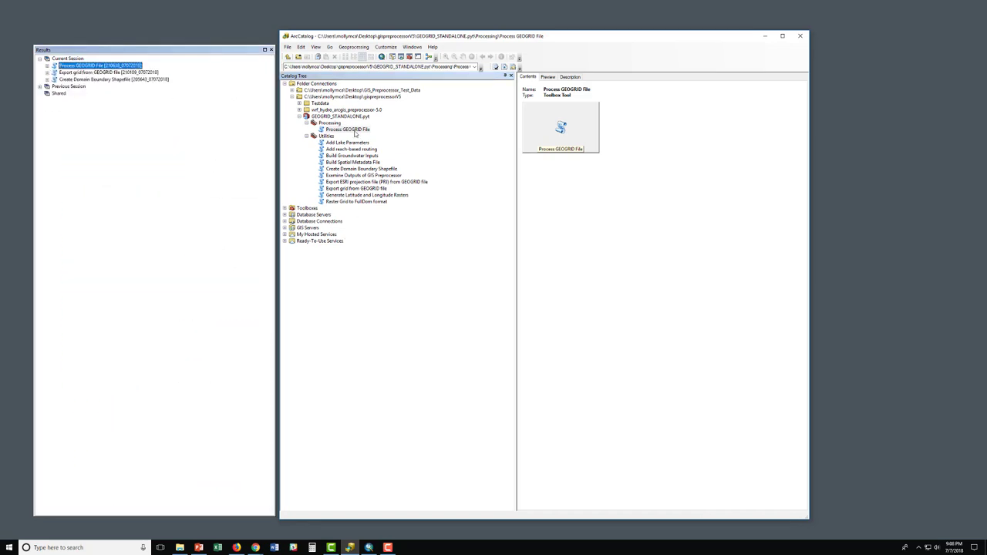
pyautogui.doubleClick(355, 132)
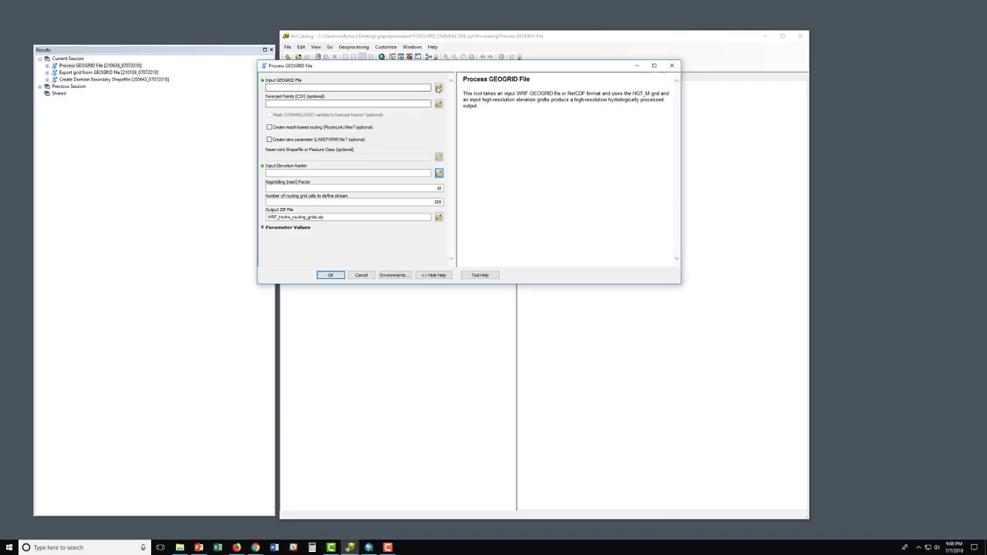
pyautogui.click(438, 88)
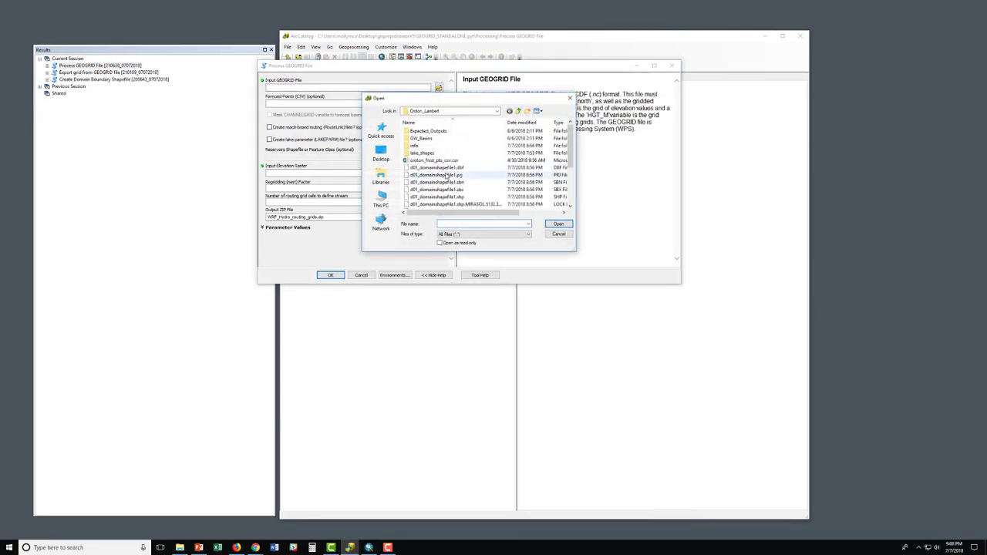
pyautogui.scroll(-3, 447, 176)
pyautogui.click(446, 176)
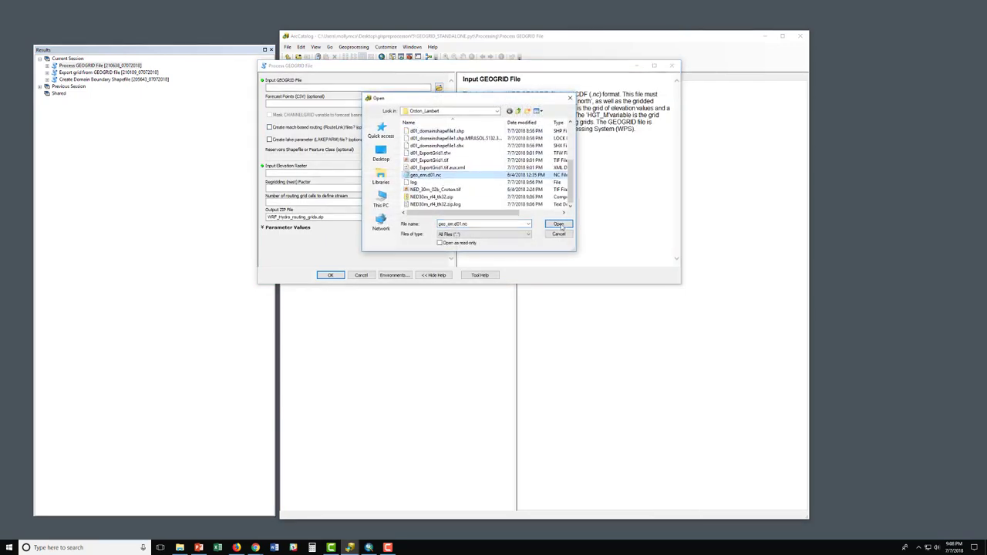
pyautogui.click(558, 225)
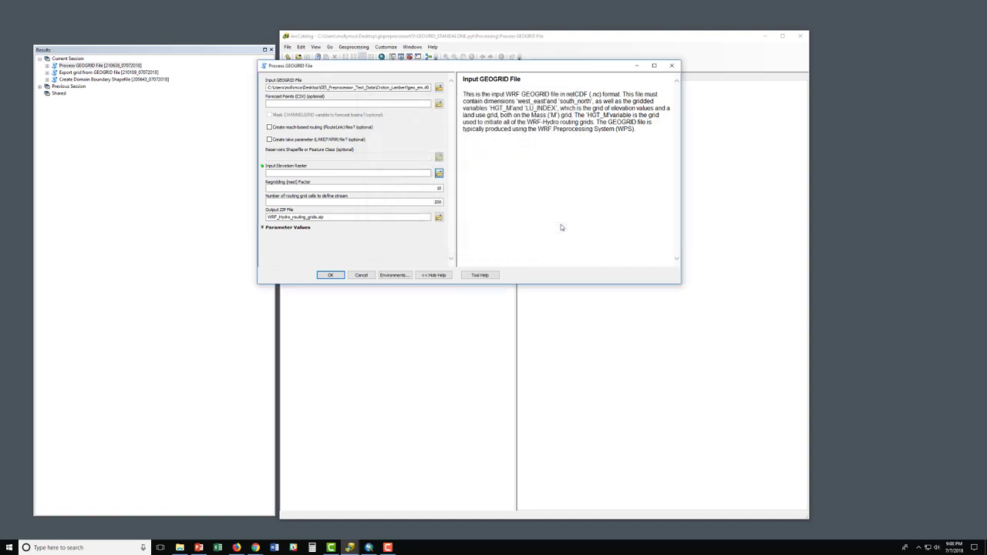
# Step: Set croton_frxst_pts_csv.csv from the Croton_Lambert folder as the forecast points file
pyautogui.click(439, 105)
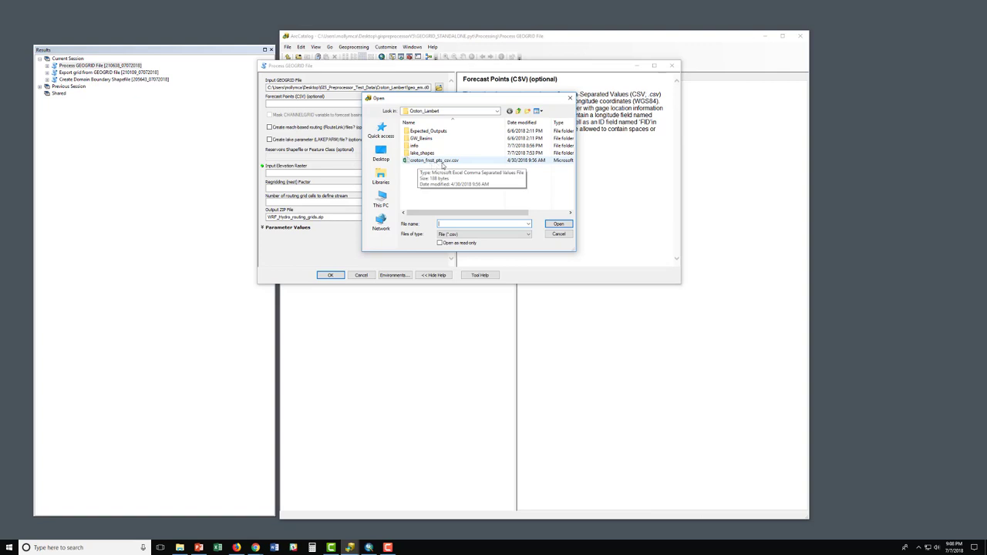
pyautogui.click(450, 162)
pyautogui.click(566, 225)
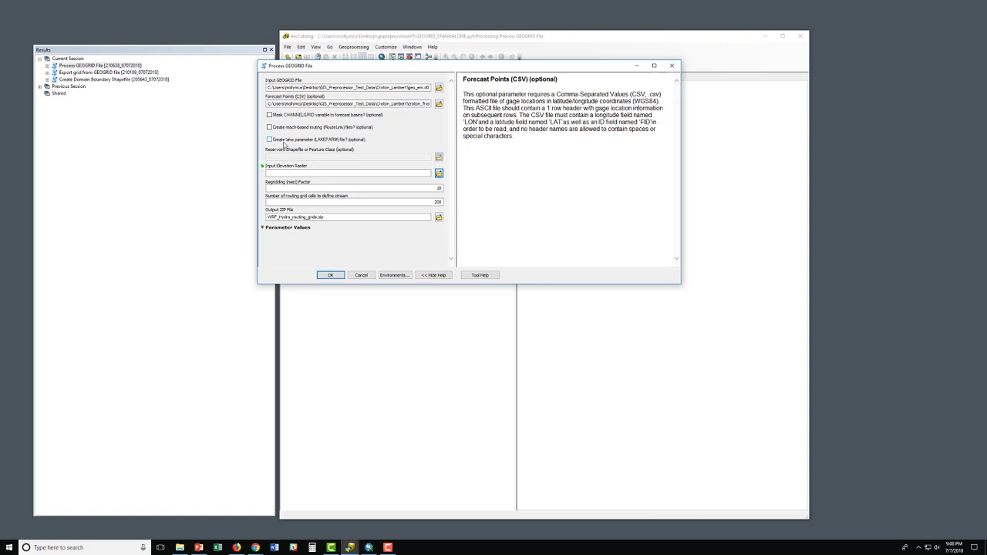
# Step: Enable creation of the lake parameter (LAKEPARM) file and set lakes.shp from the lake_shapes folder as the reservoirs shapefile
pyautogui.click(269, 139)
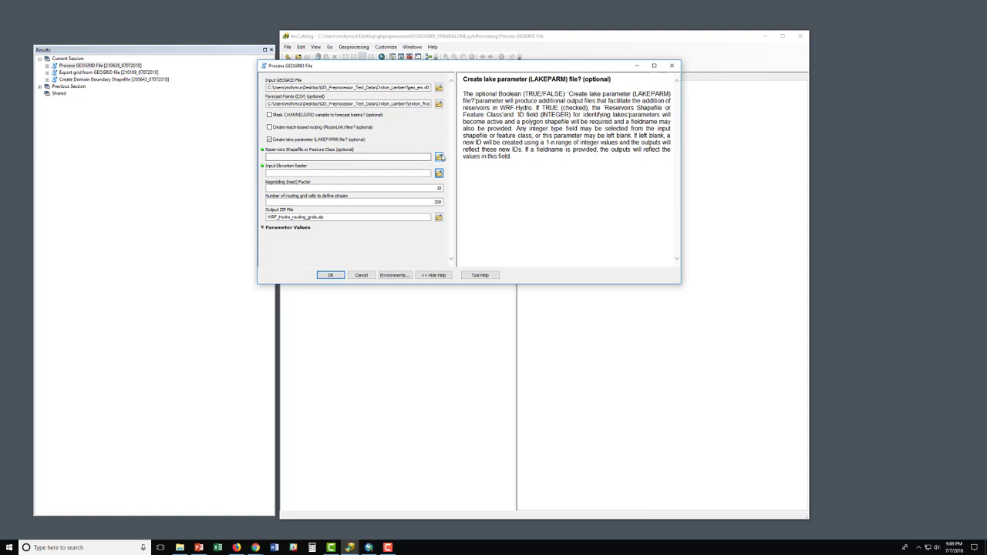
pyautogui.click(439, 158)
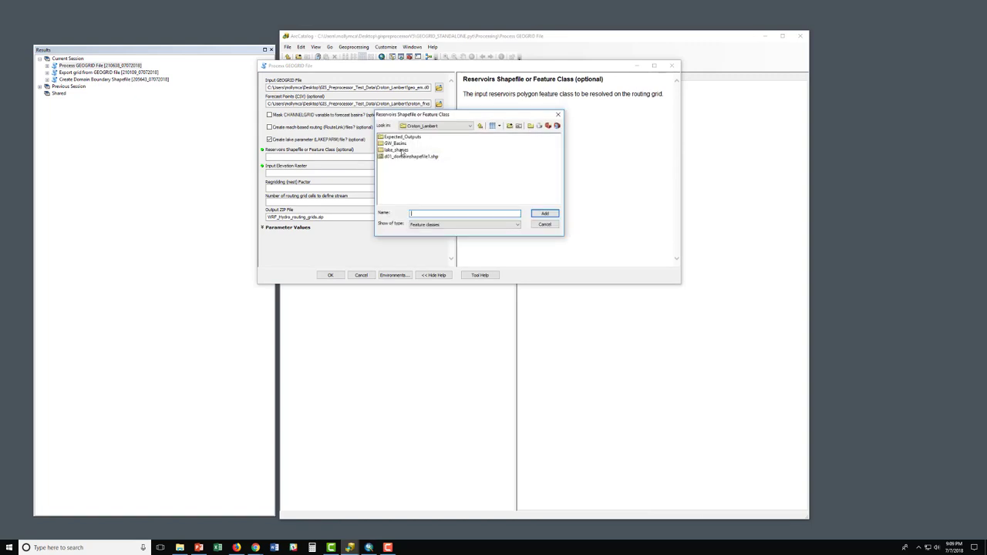
pyautogui.doubleClick(397, 150)
pyautogui.click(394, 137)
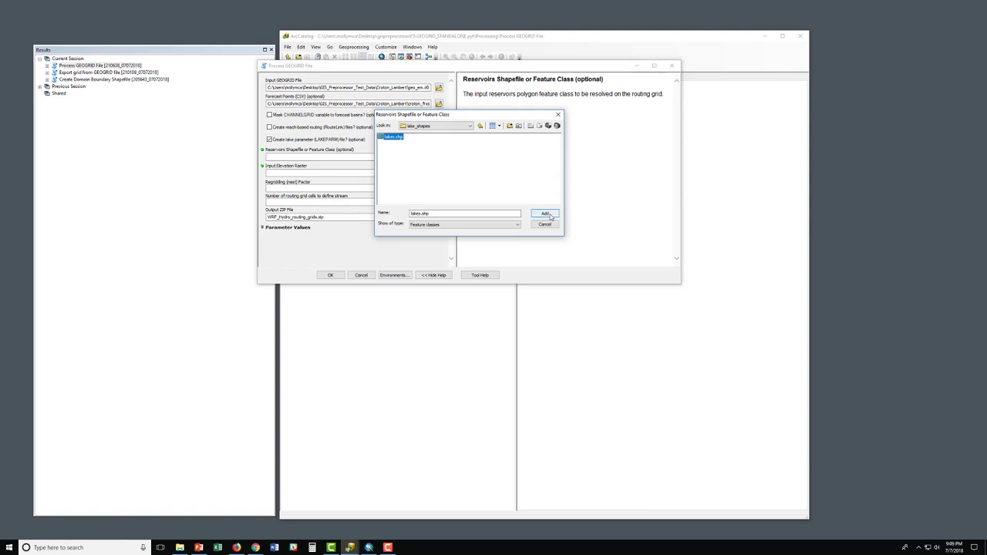
pyautogui.click(547, 214)
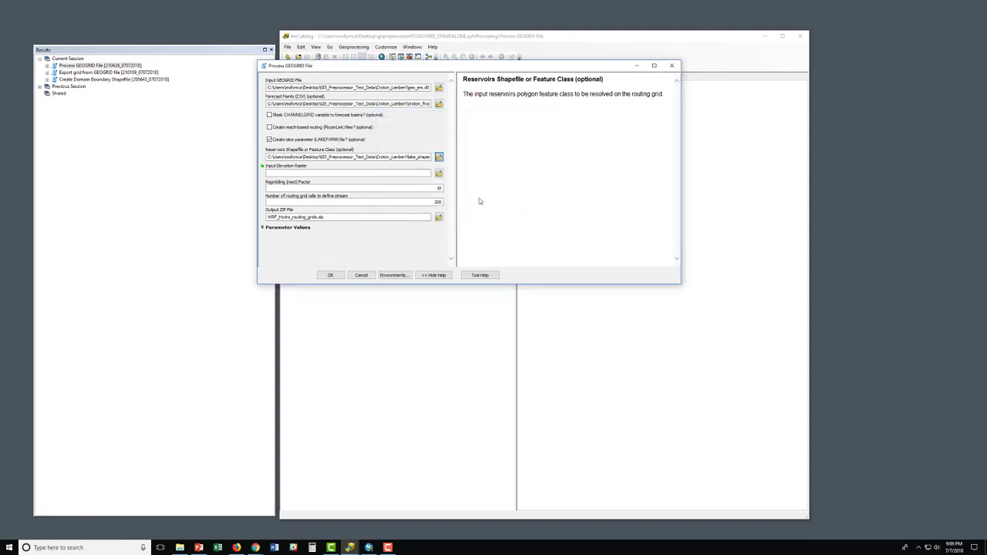
# Step: Set NED_30m_02b_Croton.tif from the Croton_Lambert folder as the input elevation raster
pyautogui.click(414, 174)
pyautogui.click(439, 173)
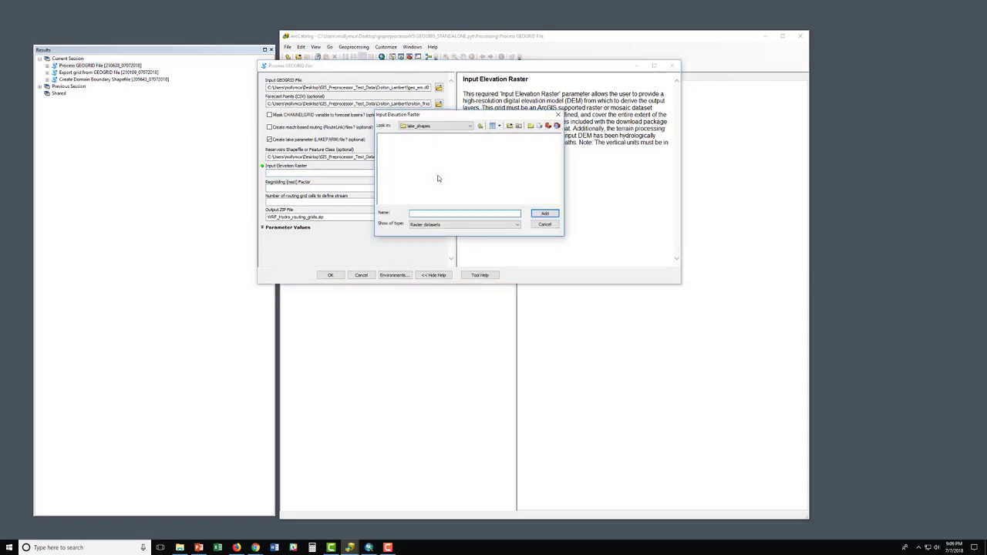
pyautogui.click(479, 126)
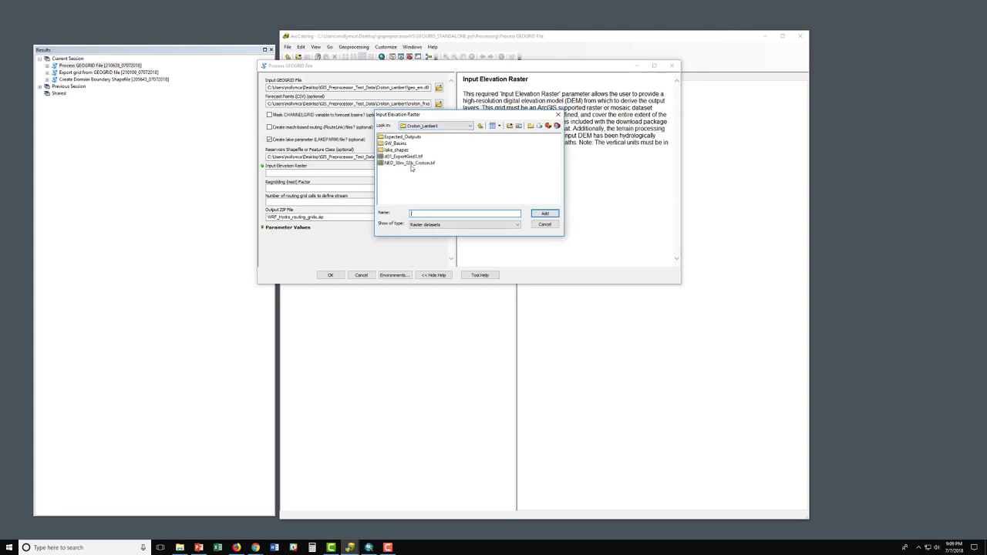
pyautogui.click(419, 164)
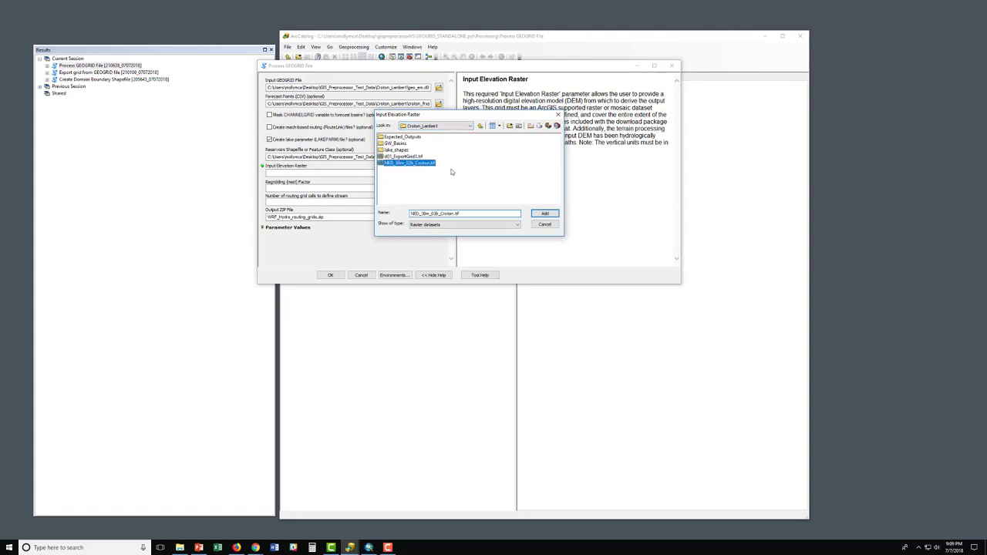
pyautogui.click(543, 215)
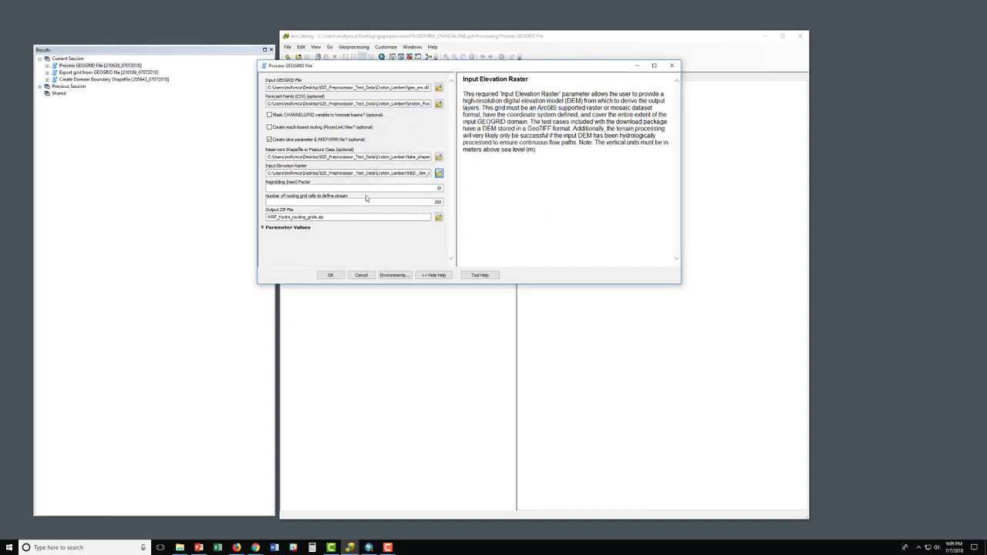
# Step: Set the regridding factor to 4 and the number of routing grid cells that define a stream to 32
pyautogui.doubleClick(438, 189)
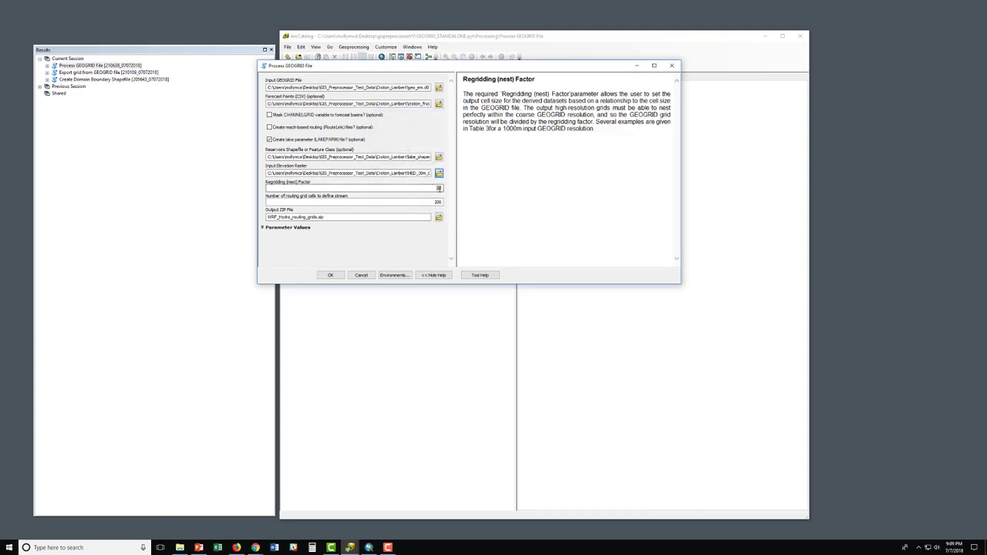
pyautogui.write('4')
pyautogui.click(437, 201)
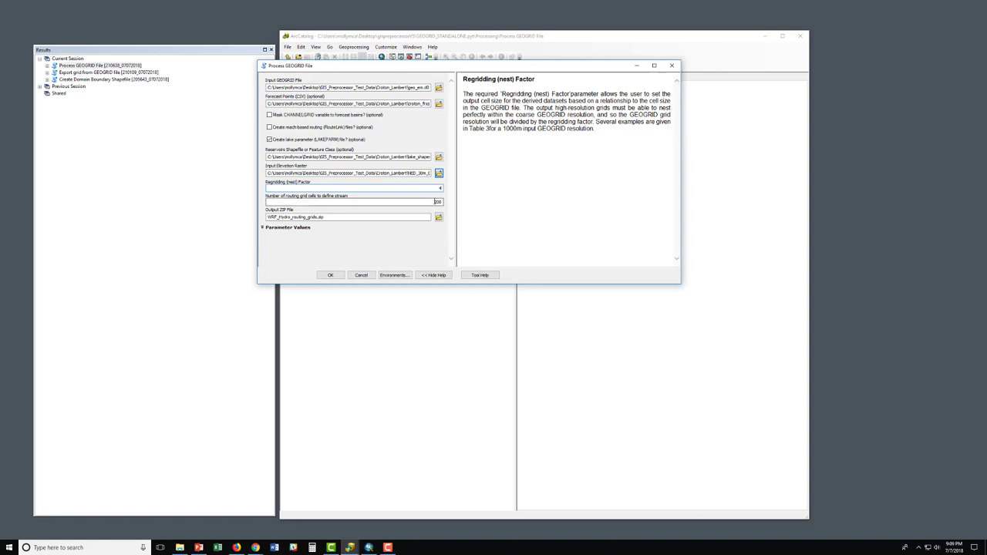
pyautogui.doubleClick(437, 201)
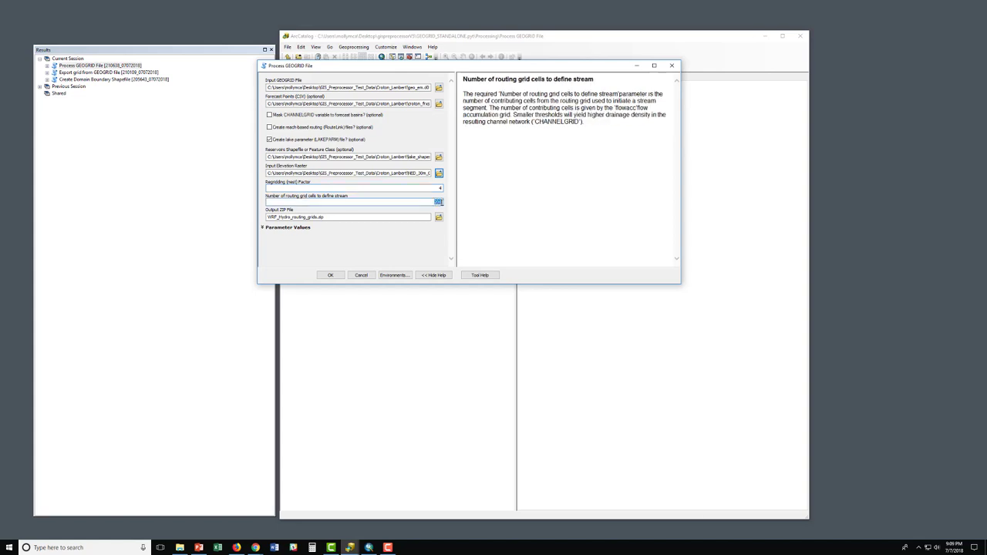
pyautogui.write('32')
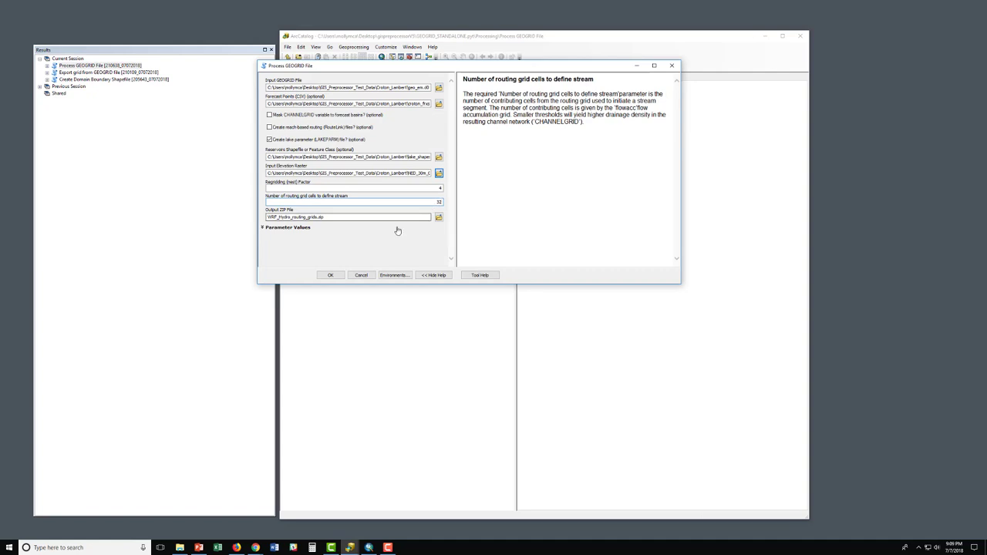
# Step: Name the output ZIP file NED30m_rf4_th32_fxctpts_Lakes.zip in the Croton_Lambert folder and run the Process GEOGRID File tool
pyautogui.click(398, 227)
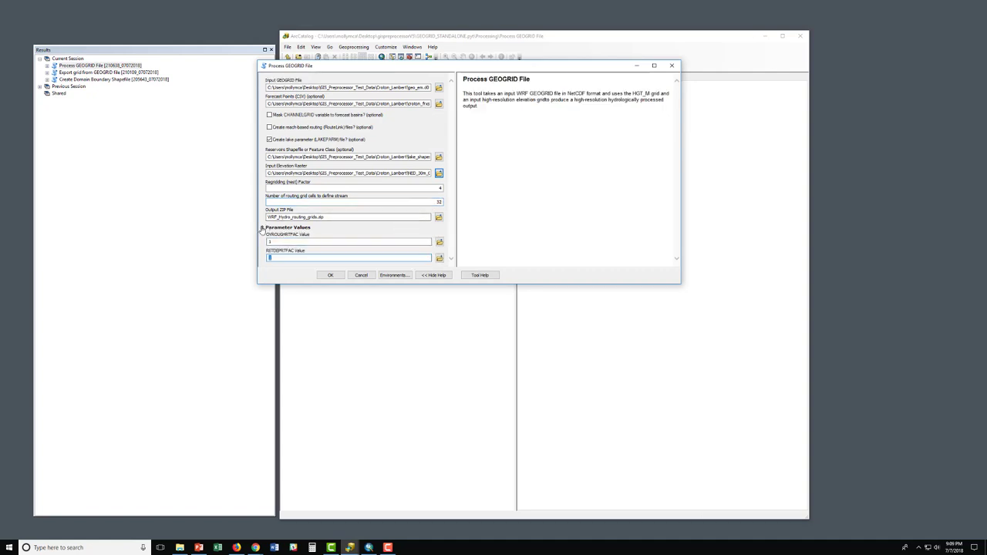
pyautogui.click(267, 227)
pyautogui.click(438, 219)
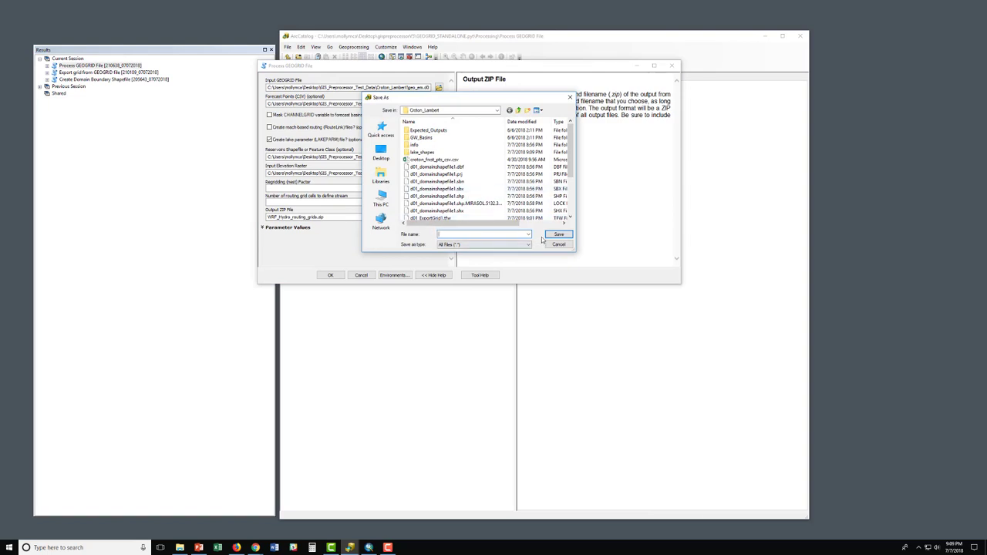
pyautogui.write('NE')
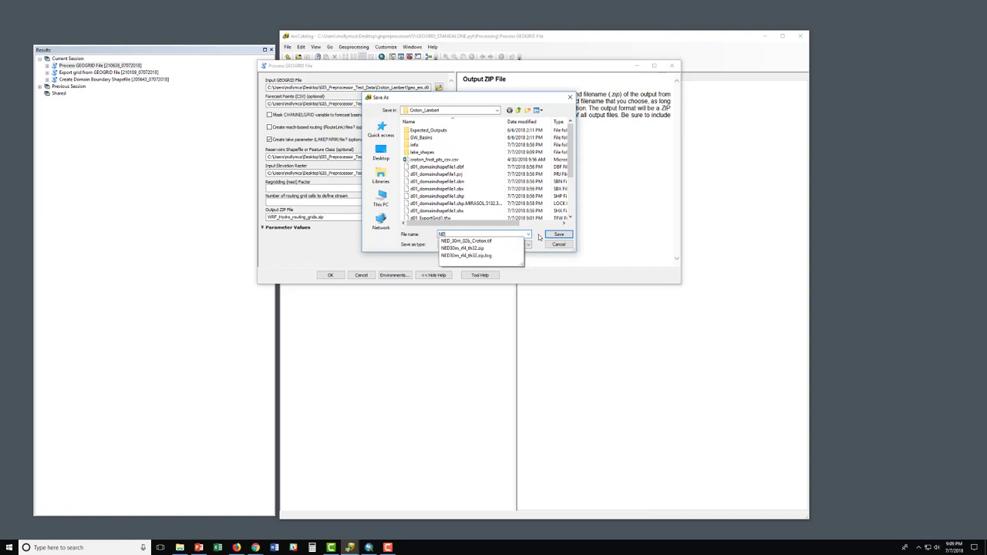
pyautogui.write('D3')
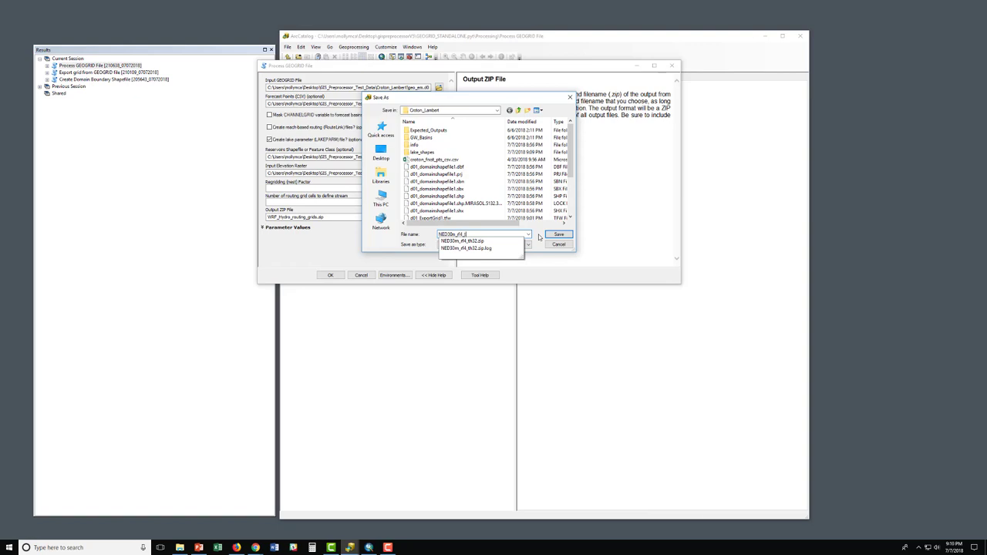
pyautogui.write('0m_rf4_th32_fcstpts_')
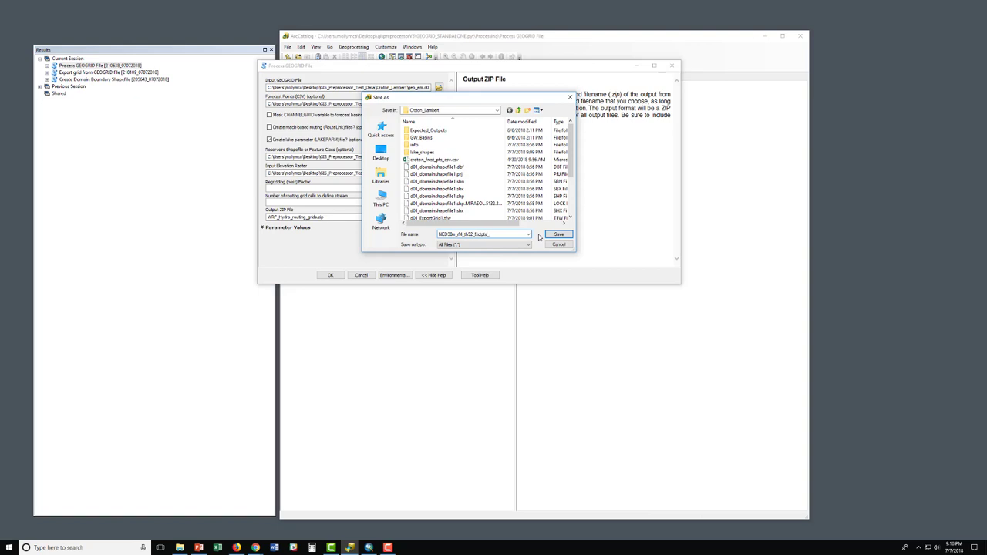
pyautogui.write('akes.zip')
pyautogui.click(555, 235)
pyautogui.click(330, 276)
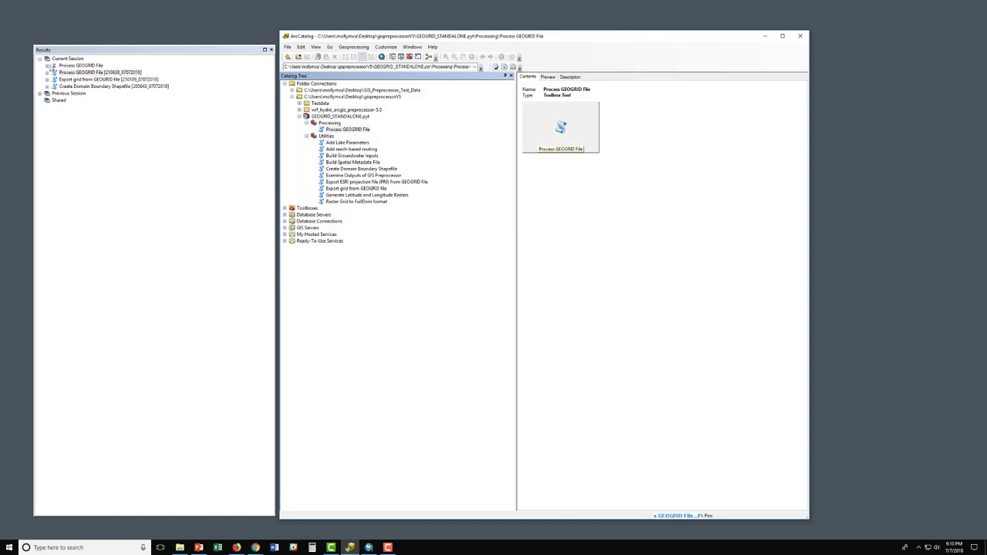
# Step: Expand the current Process GEOGRID File run in the results and review its messages through completion and its output ZIP entry
pyautogui.click(47, 67)
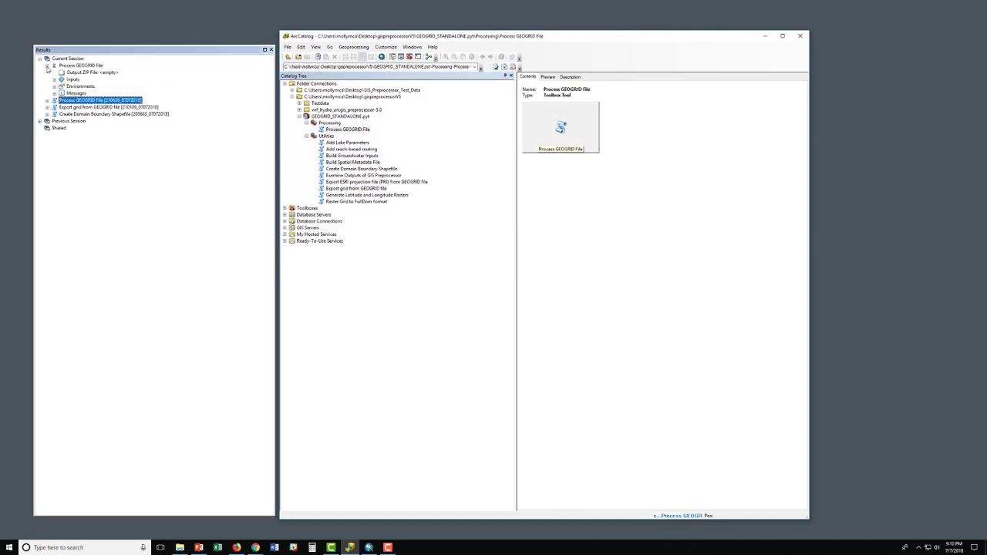
pyautogui.click(54, 93)
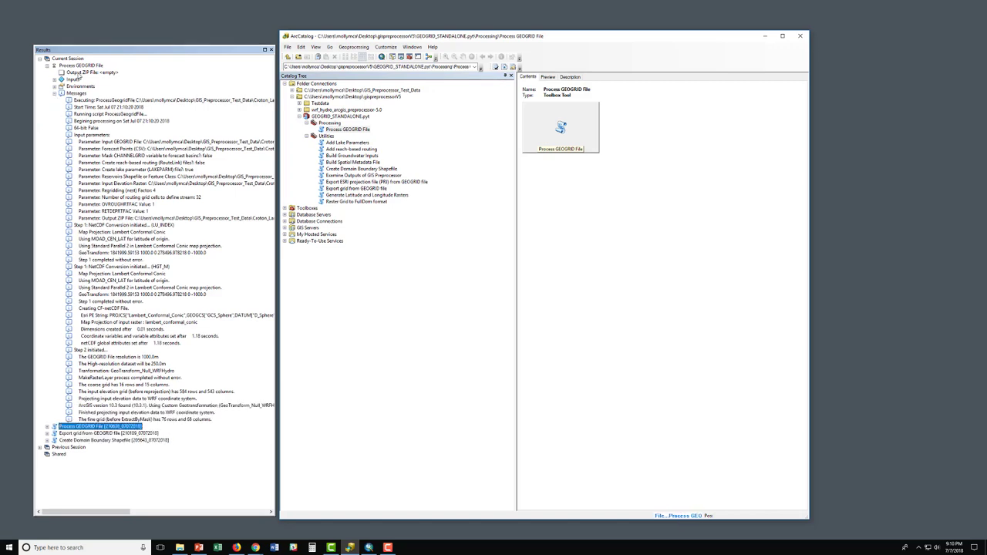
pyautogui.click(78, 73)
pyautogui.scroll(-1, 133, 439)
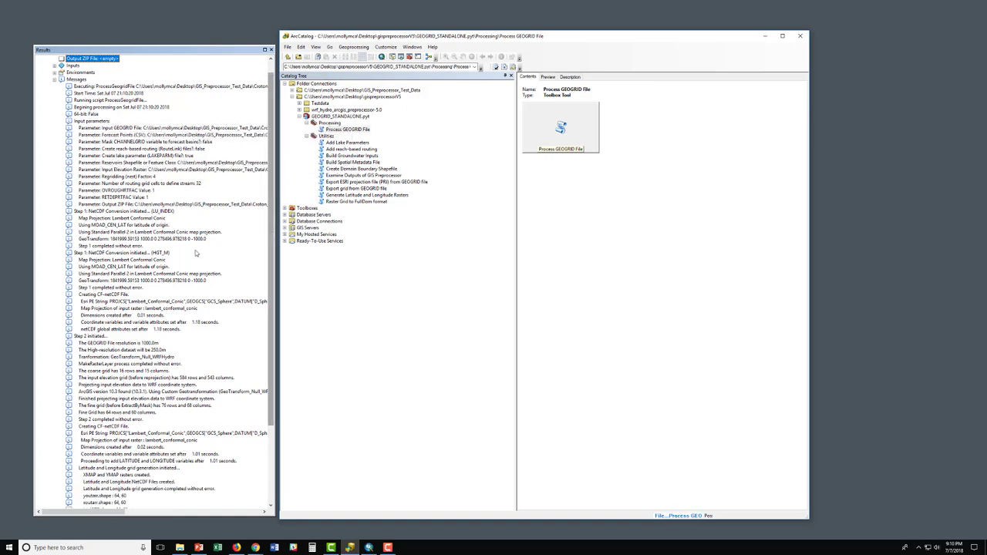
pyautogui.scroll(-5, 193, 256)
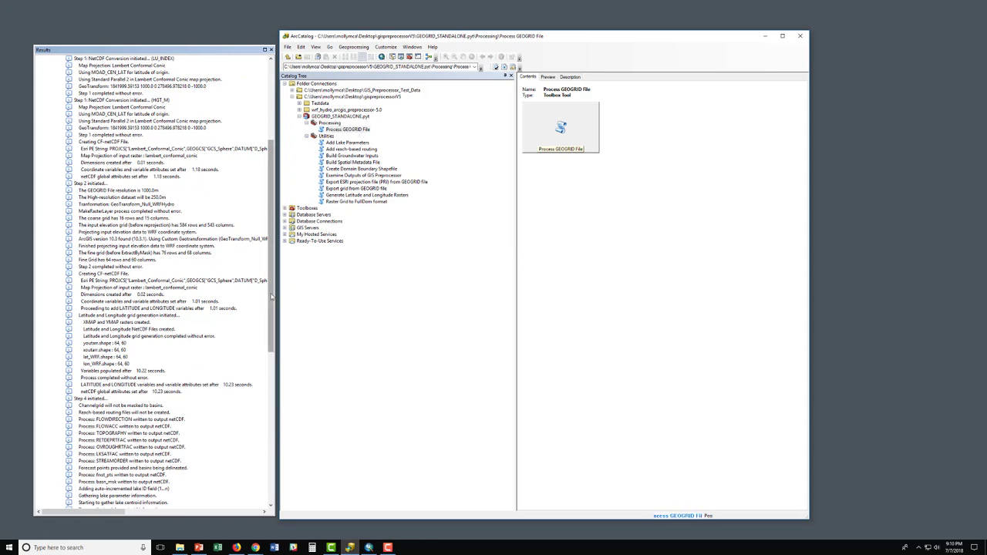
pyautogui.moveTo(271, 297); pyautogui.dragTo(269, 449)
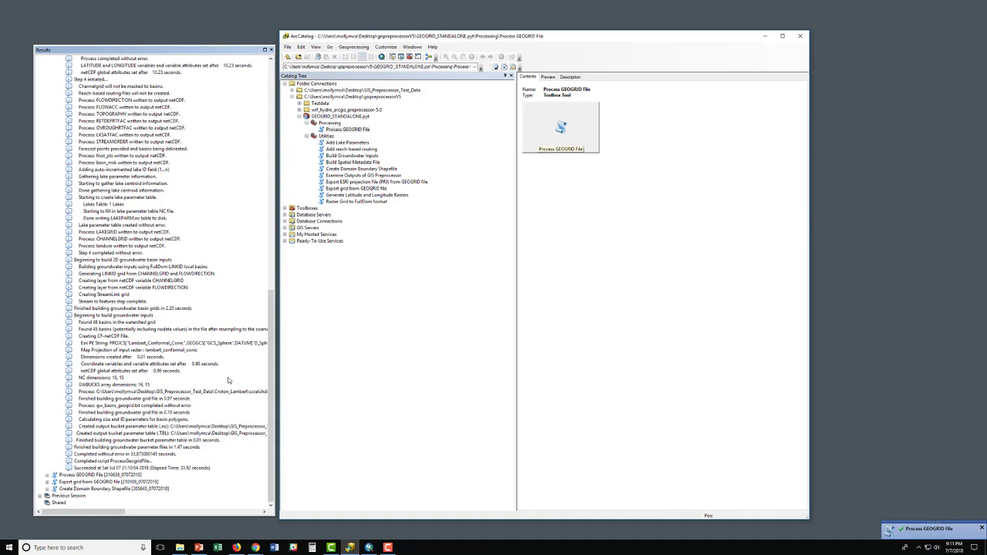
pyautogui.click(185, 469)
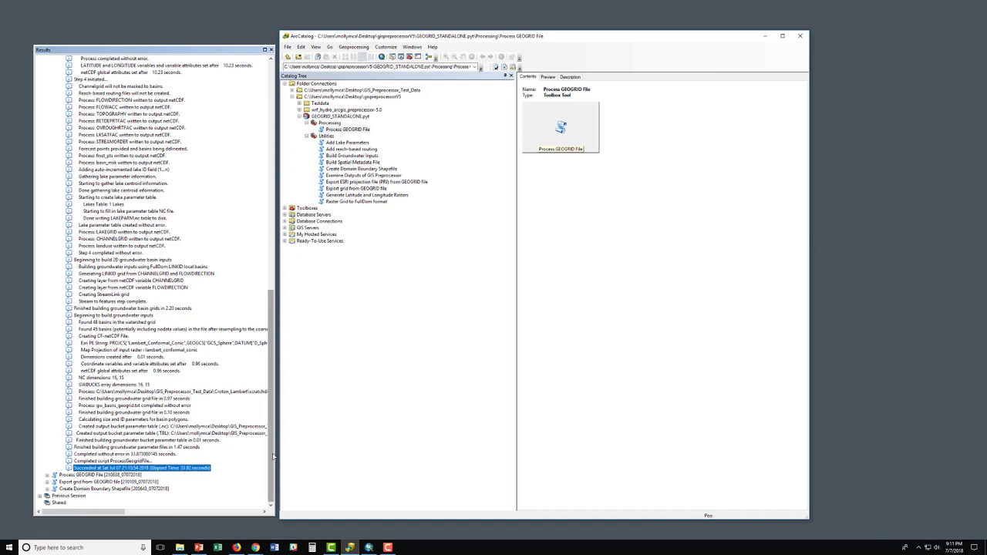
pyautogui.moveTo(271, 385); pyautogui.dragTo(271, 154)
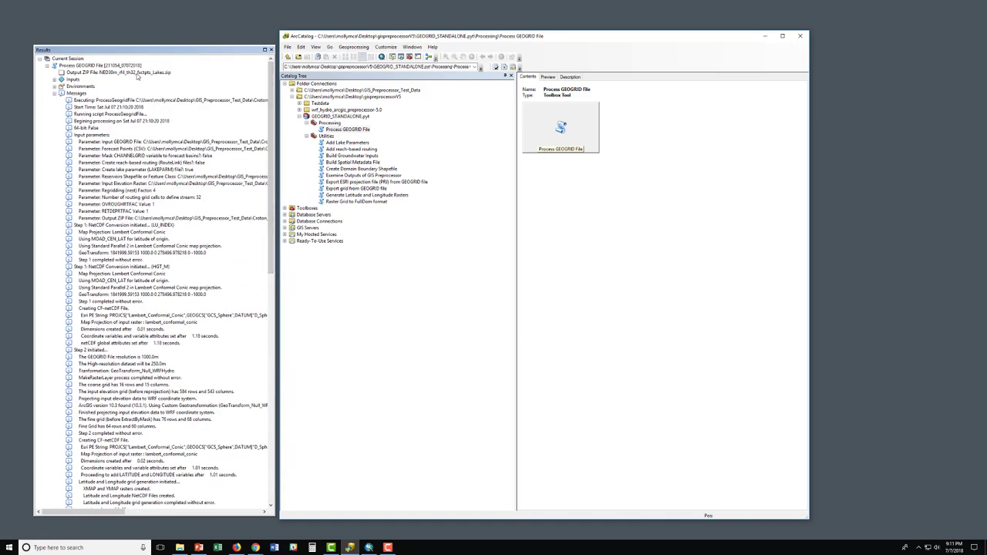
pyautogui.click(139, 72)
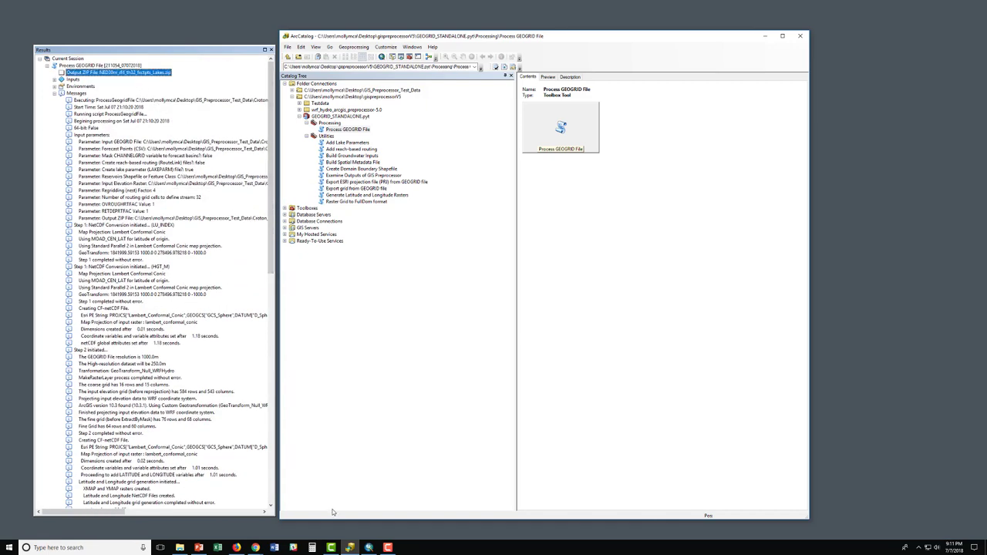
# Step: Switch to File Explorer and examine the contents of NED30m_rf4_th32_fxctpts_Lakes.zip in Croton_Lambert with the name column widened, then minimize the window
pyautogui.click(180, 548)
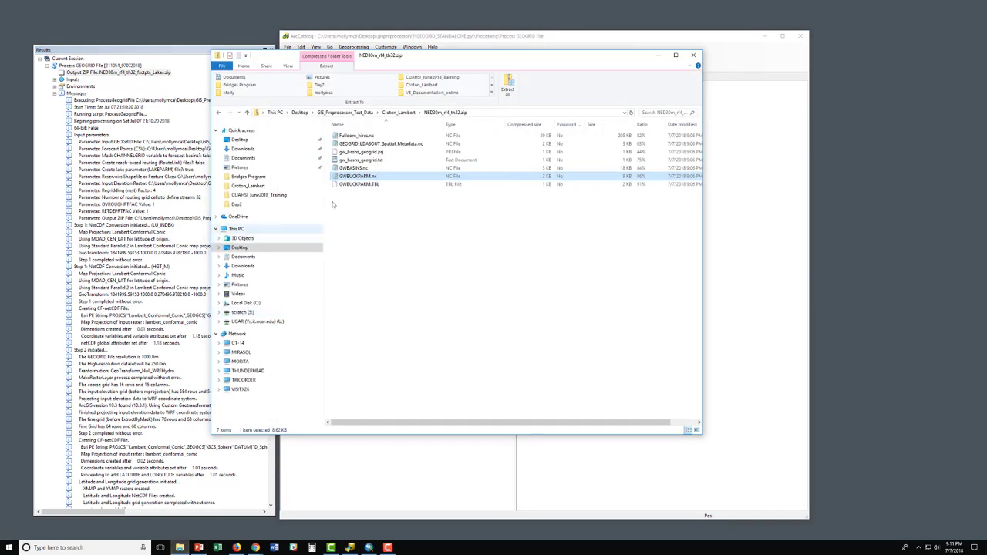
pyautogui.click(410, 114)
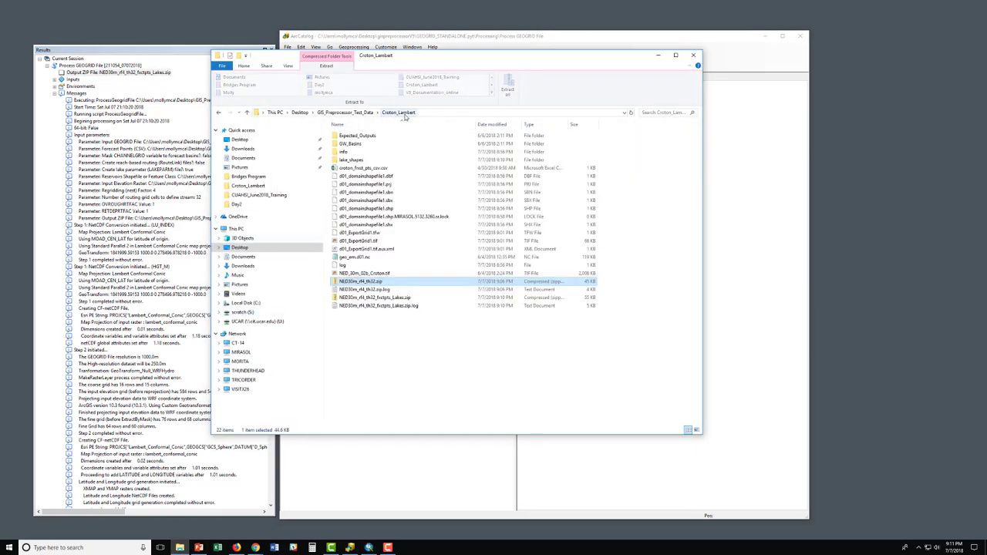
pyautogui.doubleClick(388, 298)
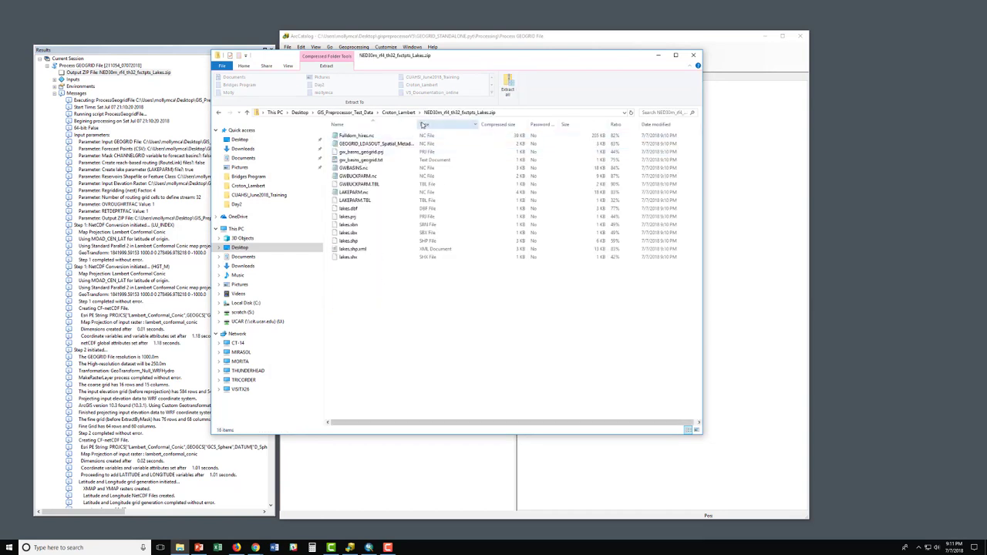
pyautogui.moveTo(418, 124); pyautogui.dragTo(457, 124)
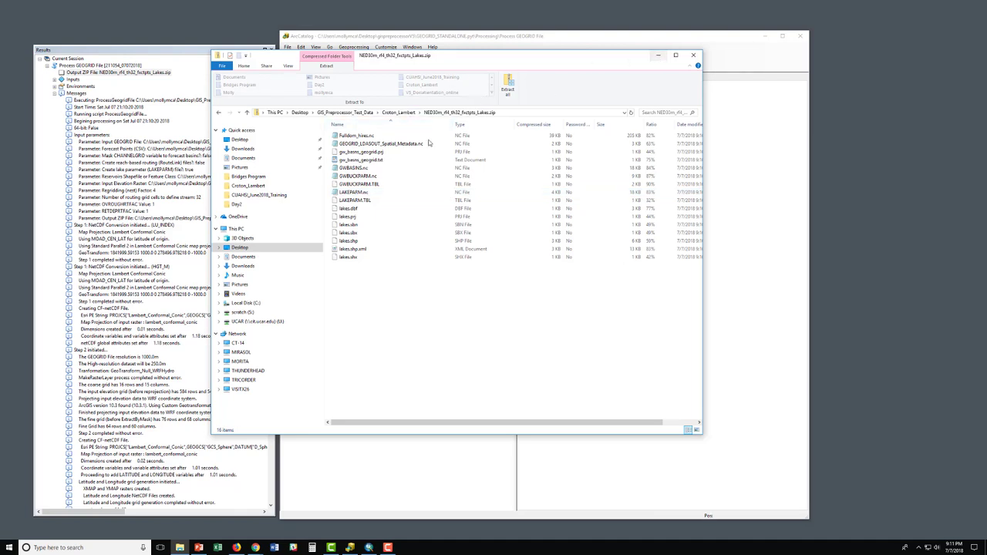
pyautogui.click(661, 57)
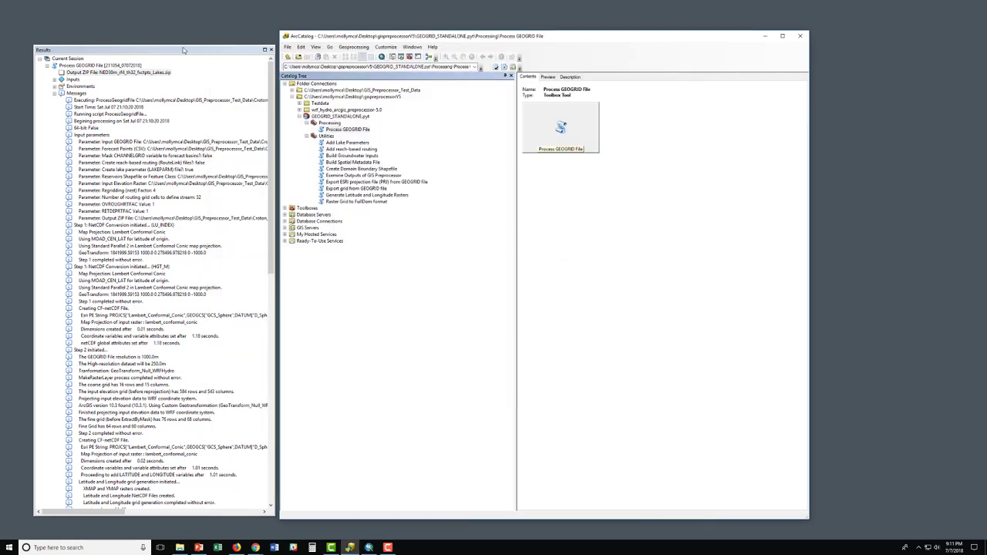
# Step: Collapse the finished run's results and open the Examine Outputs of GIS Preprocessor tool
pyautogui.moveTo(183, 48); pyautogui.dragTo(183, 35)
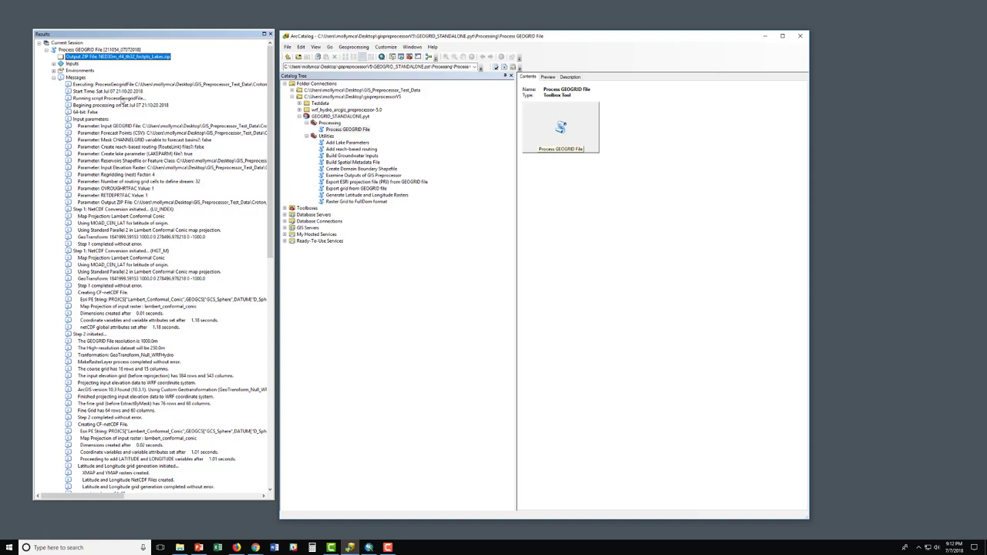
pyautogui.click(46, 50)
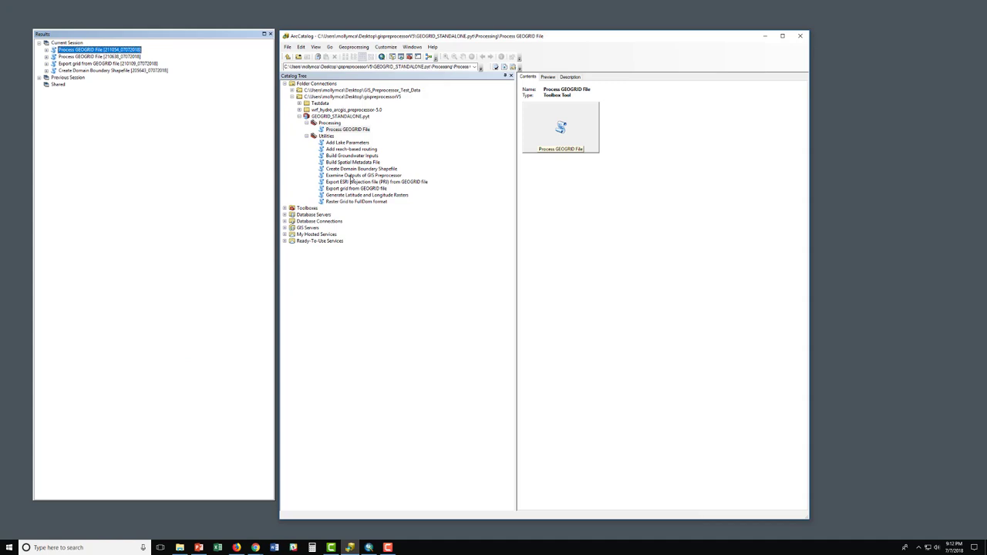
pyautogui.click(351, 175)
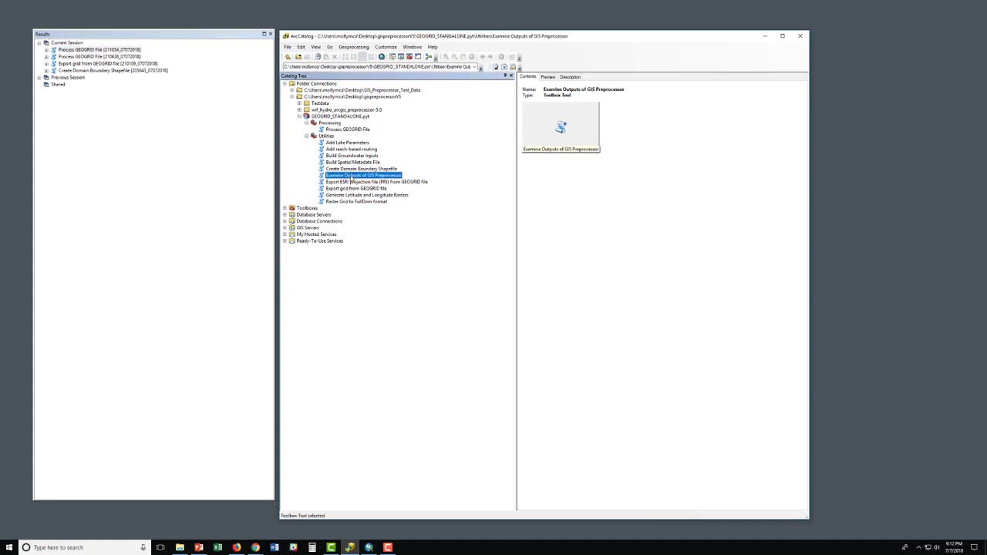
pyautogui.doubleClick(350, 177)
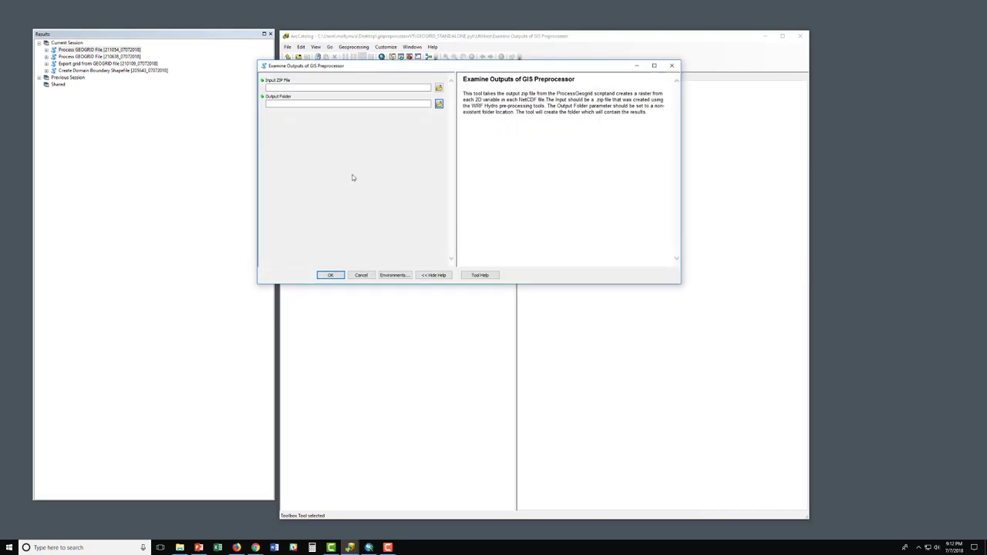
# Step: Set NED30m_rf4_th32_fxctpts_Lakes.zip from the Croton_Lambert folder as the input ZIP file to examine
pyautogui.click(439, 88)
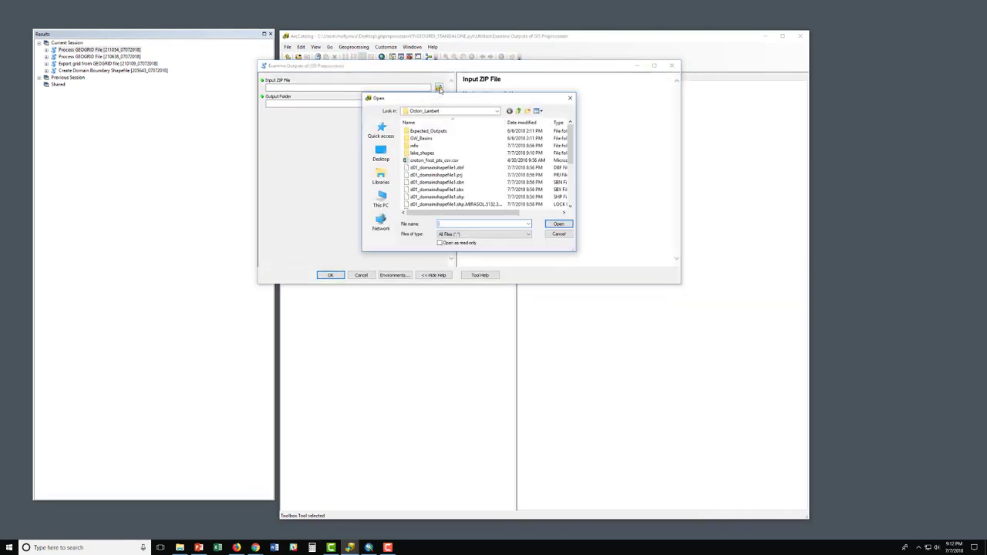
pyautogui.scroll(-4, 455, 147)
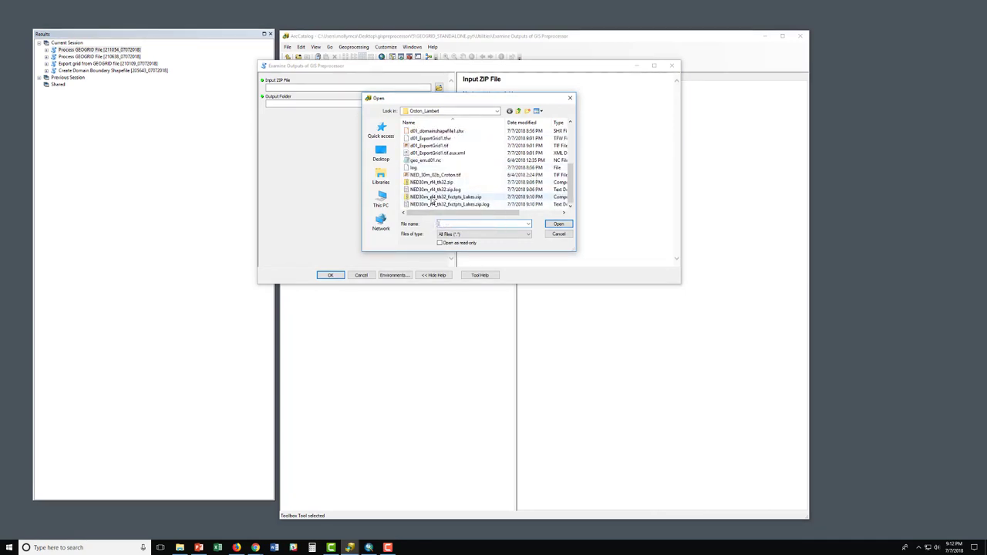
pyautogui.click(434, 198)
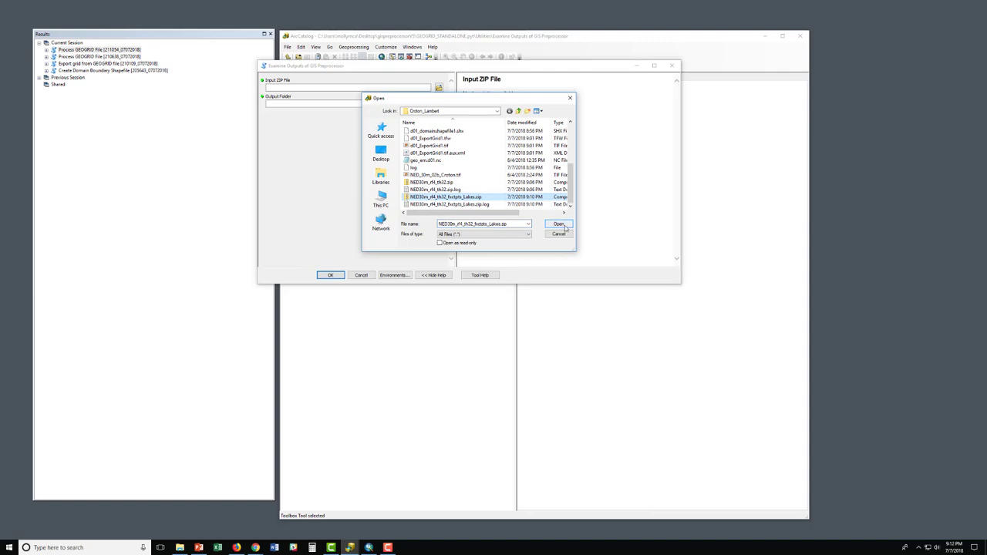
pyautogui.click(559, 224)
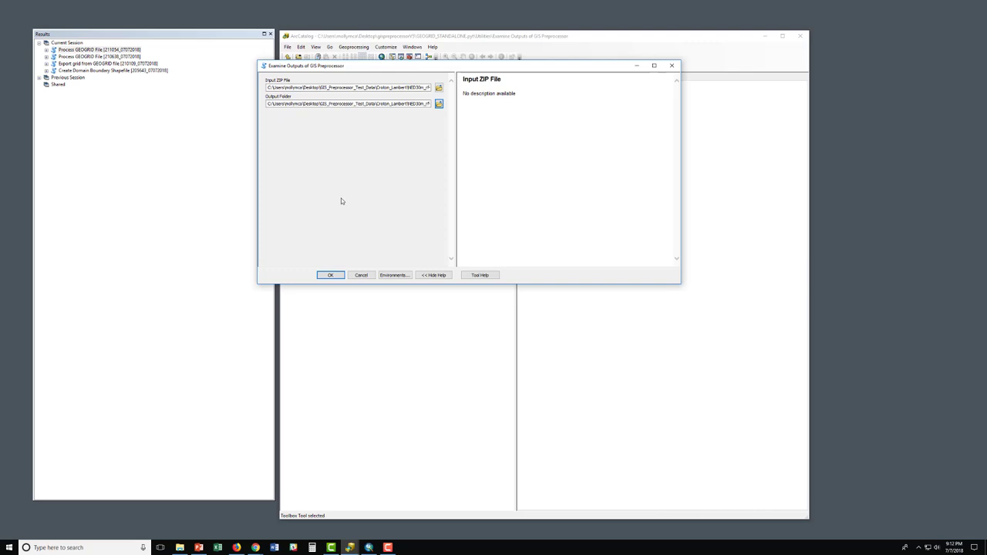
# Step: Run the Examine Outputs tool and review its result messages through completion and its output folder entry
pyautogui.click(330, 275)
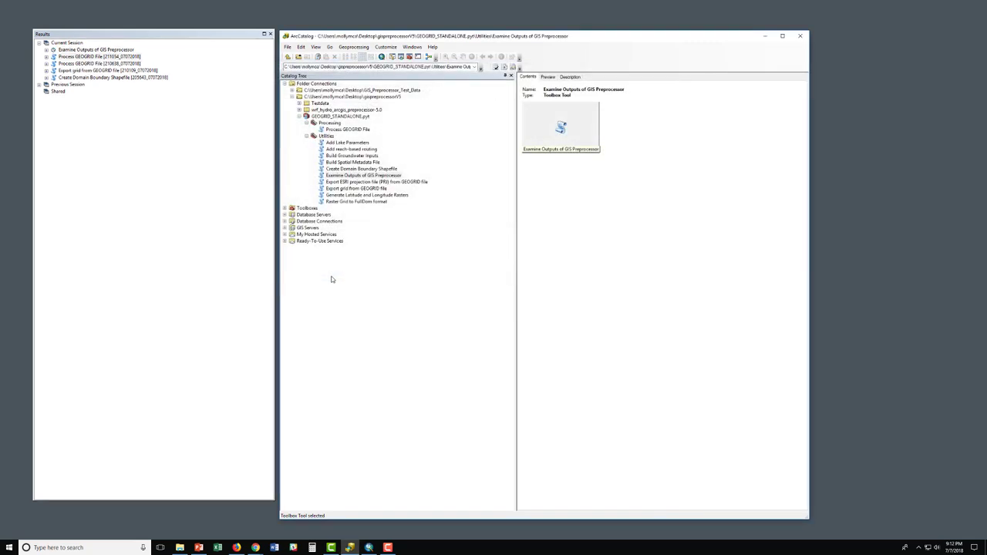
pyautogui.click(46, 49)
pyautogui.click(53, 77)
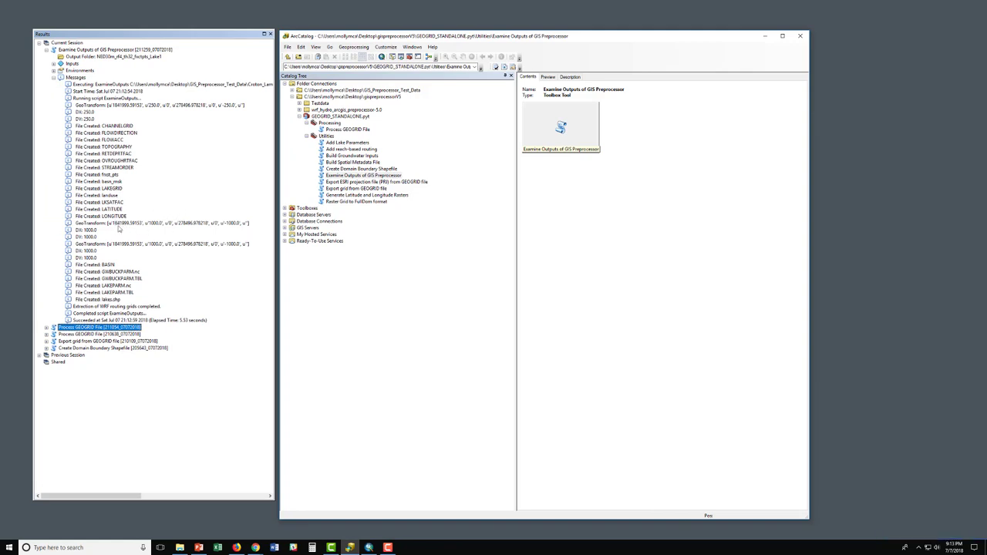
pyautogui.click(169, 321)
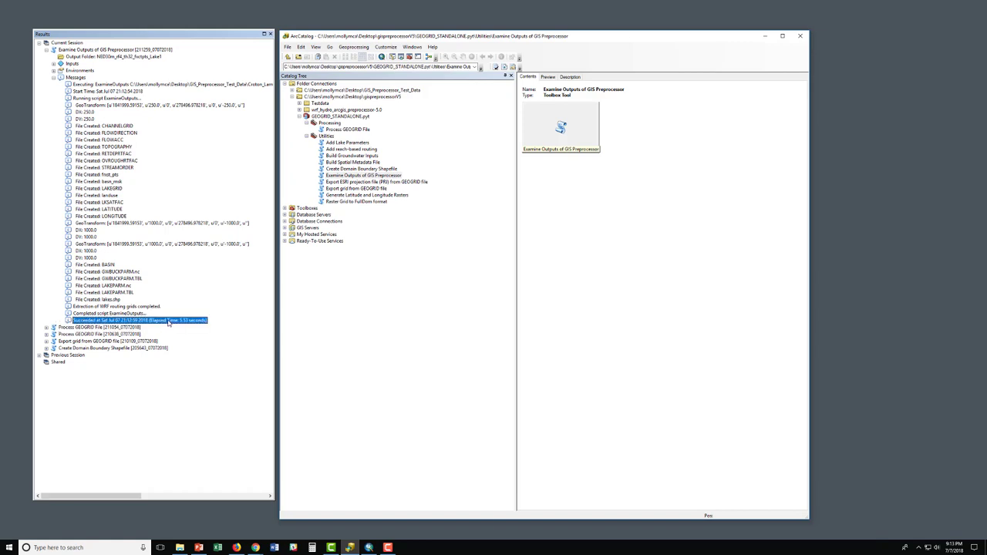
pyautogui.click(132, 57)
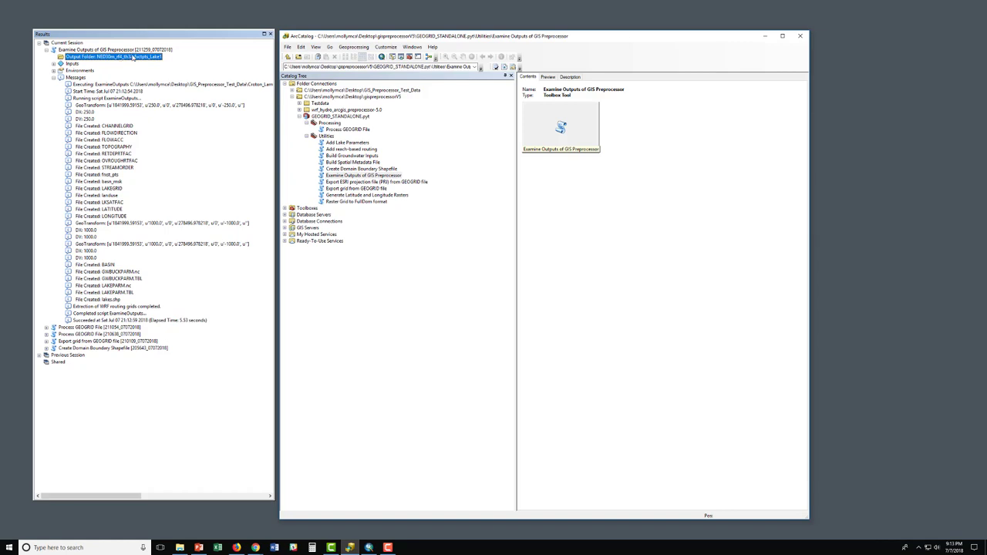
# Step: Switch to File Explorer, locate the NED30m_rf4_th32_fxctpts_Lake1 output folder in Croton_Lambert, and minimize the open windows
pyautogui.click(179, 548)
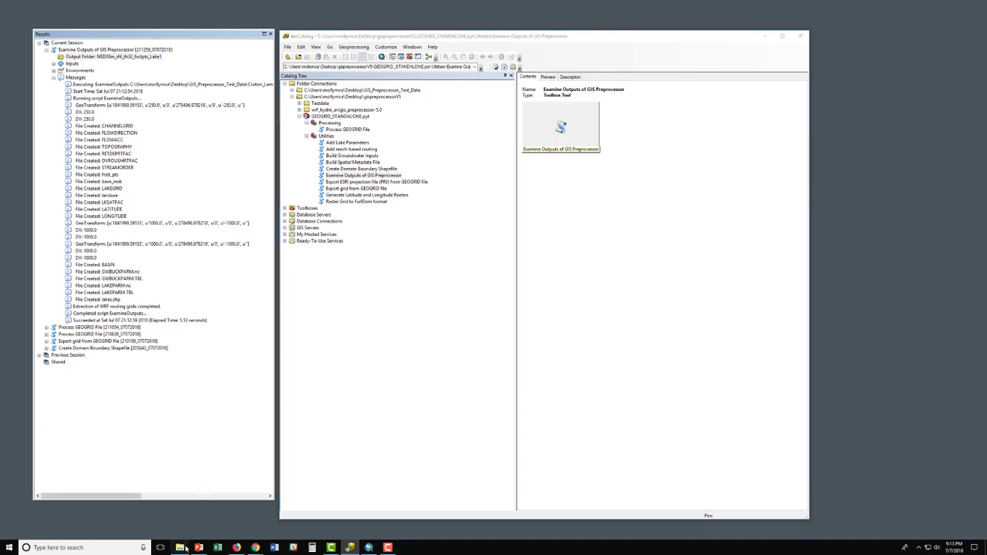
pyautogui.click(404, 117)
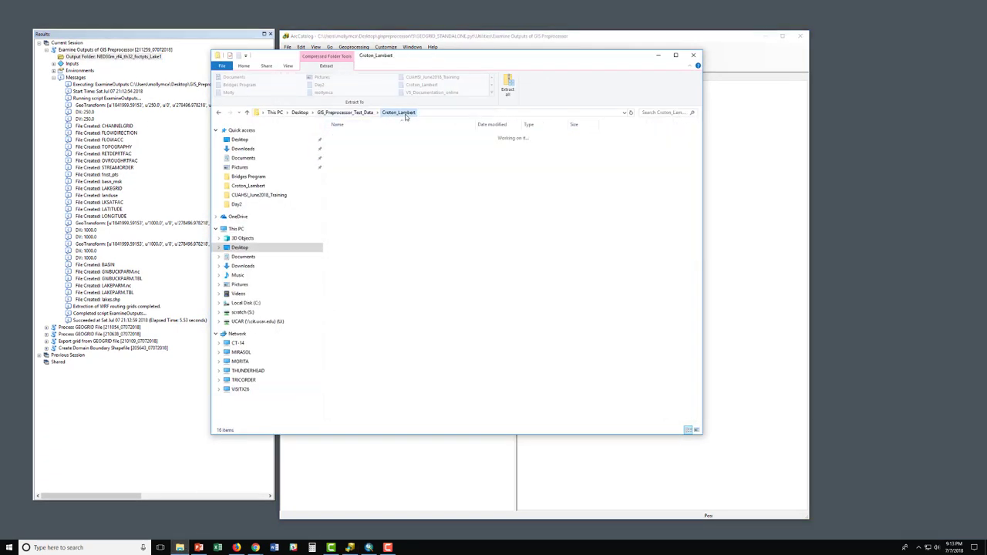
pyautogui.click(354, 168)
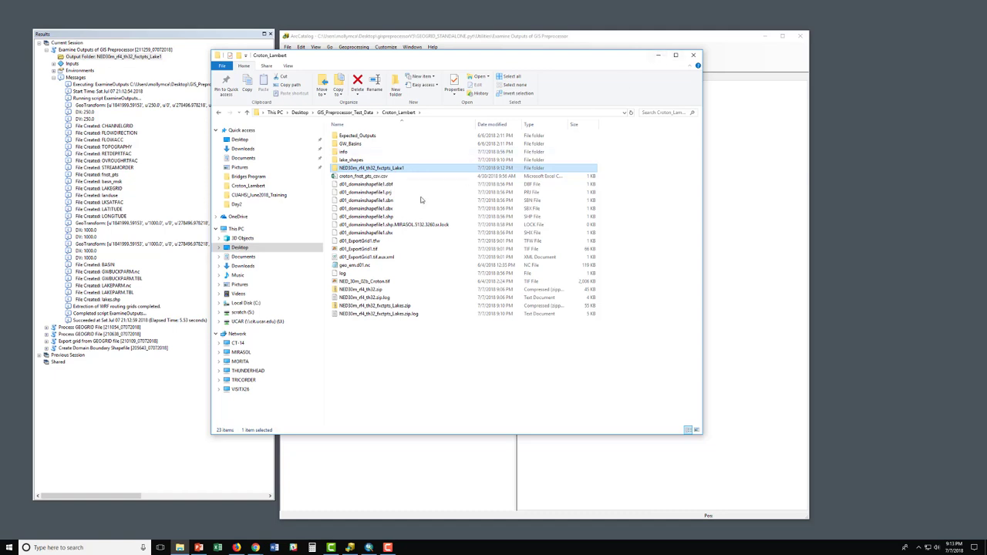
pyautogui.click(256, 548)
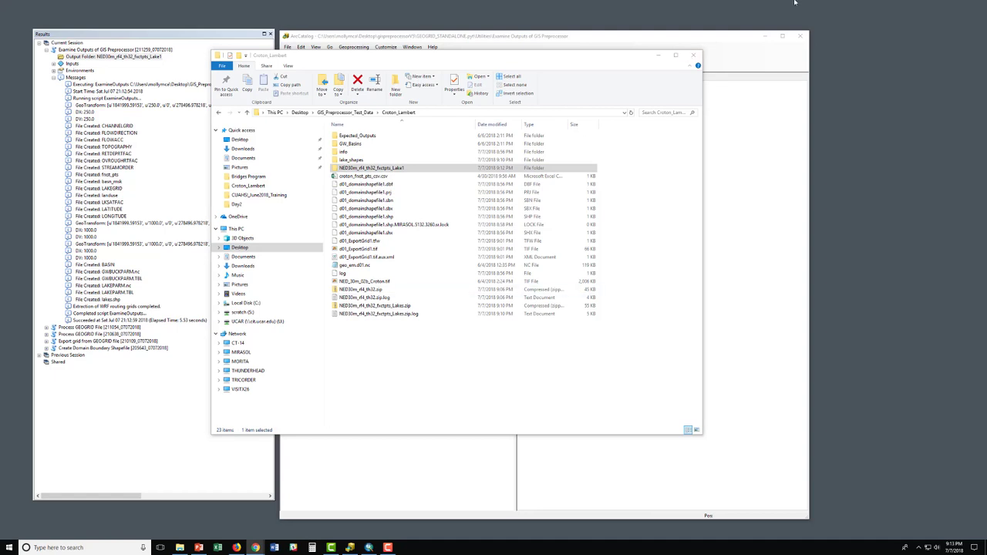
pyautogui.click(658, 56)
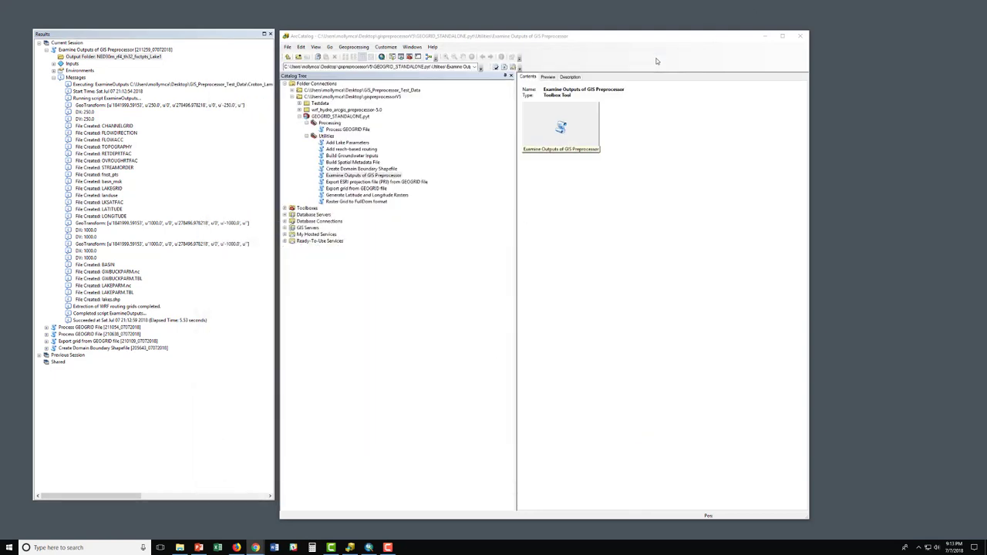
pyautogui.click(767, 37)
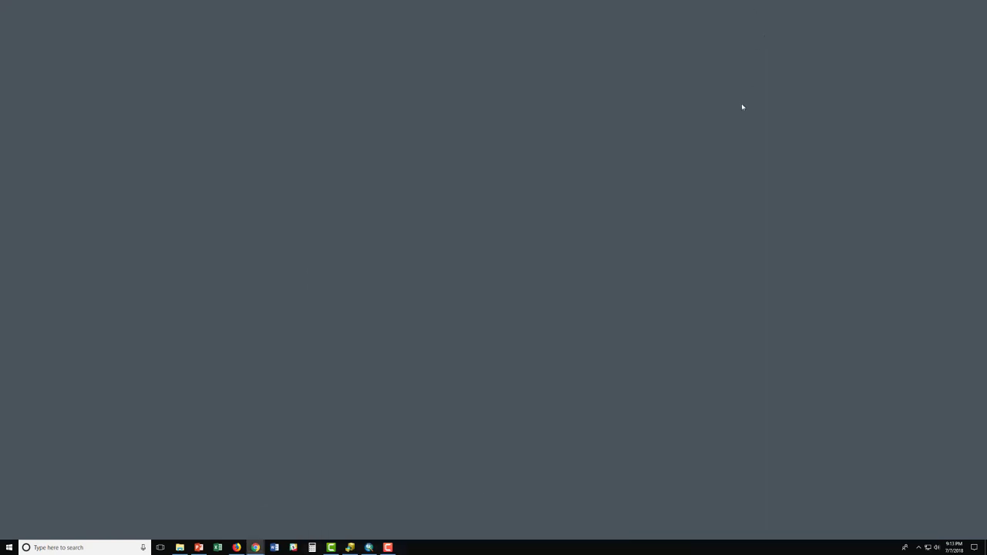
# Step: Switch to ArcMap and add the flowacc raster from the NED30m_rf4_th32_fxctpts_Lake1 folder to the map
pyautogui.click(371, 550)
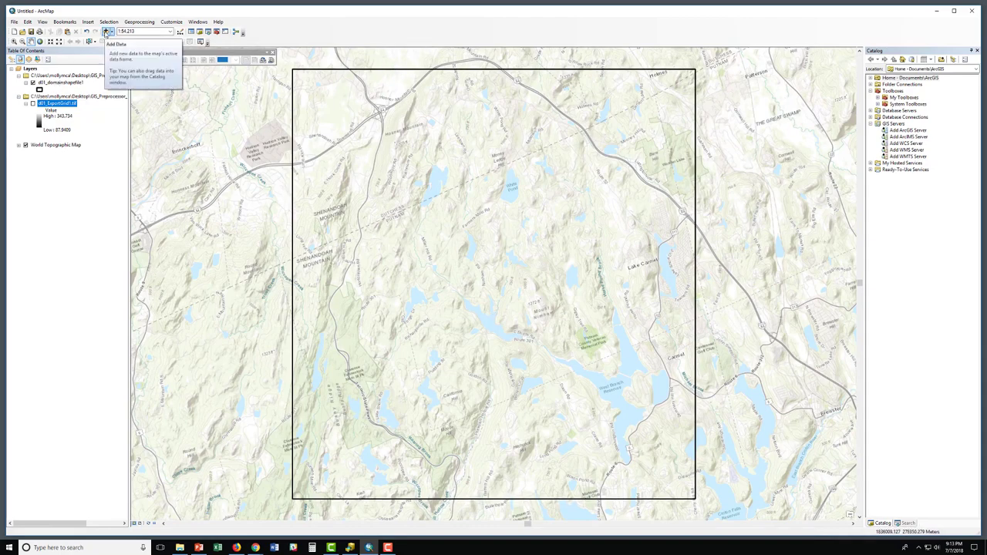
pyautogui.click(105, 32)
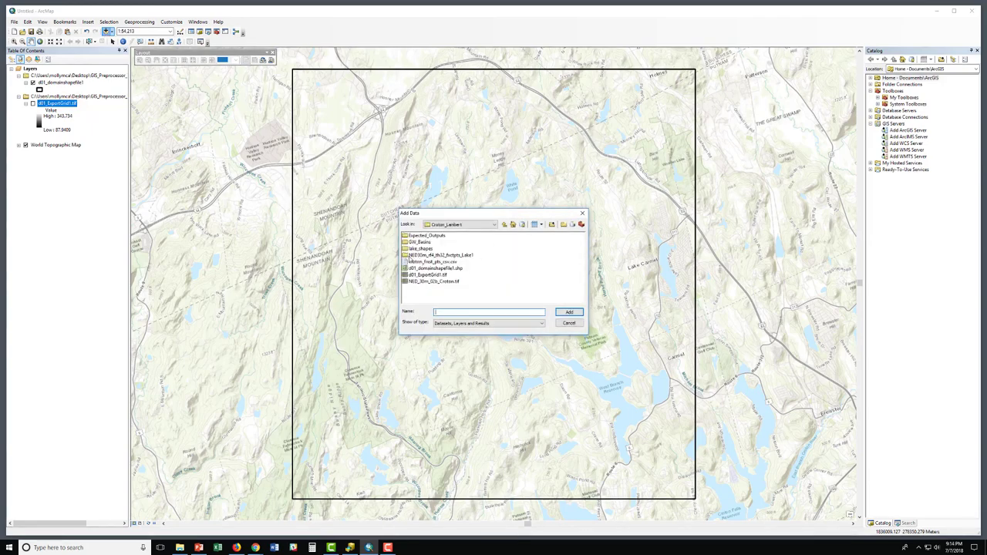
pyautogui.click(454, 258)
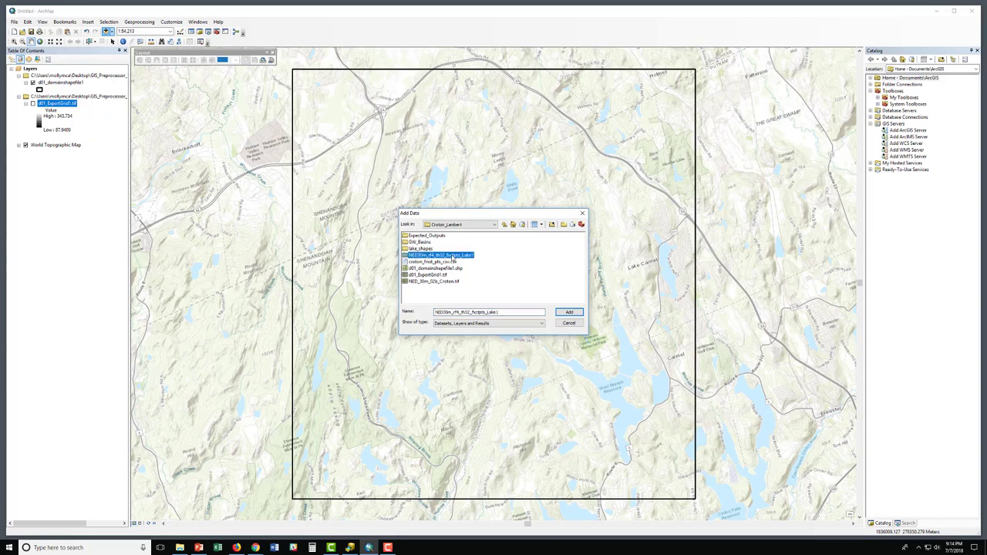
pyautogui.doubleClick(405, 256)
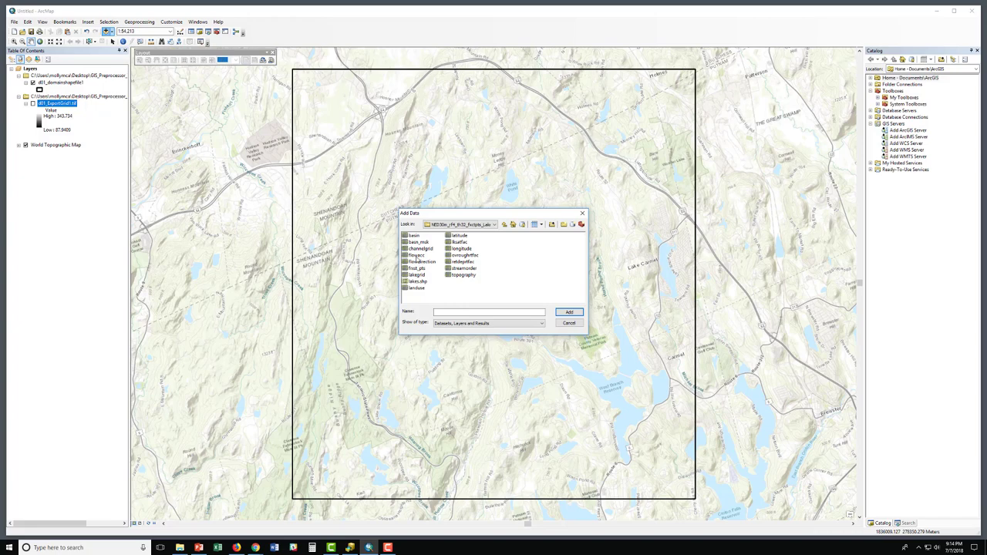
pyautogui.click(416, 255)
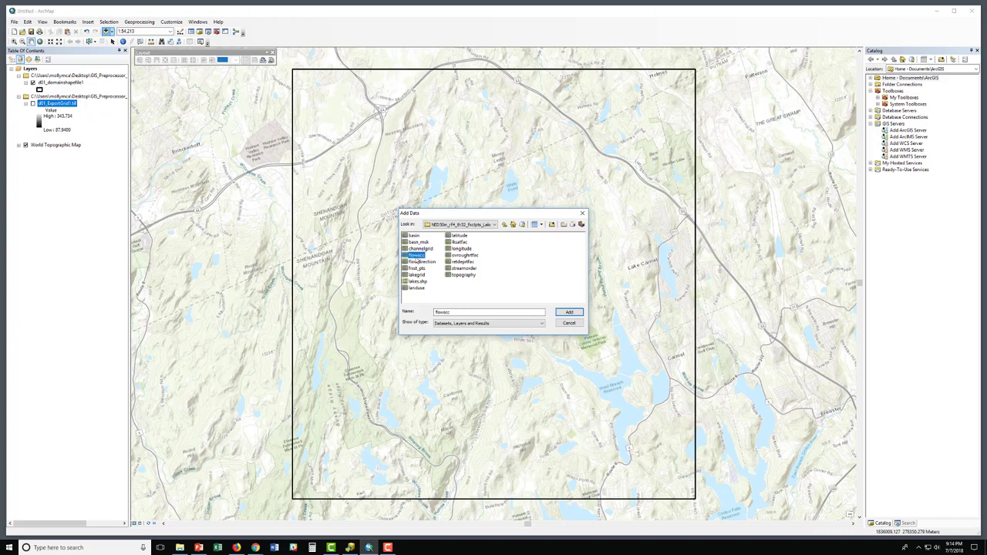
pyautogui.click(567, 314)
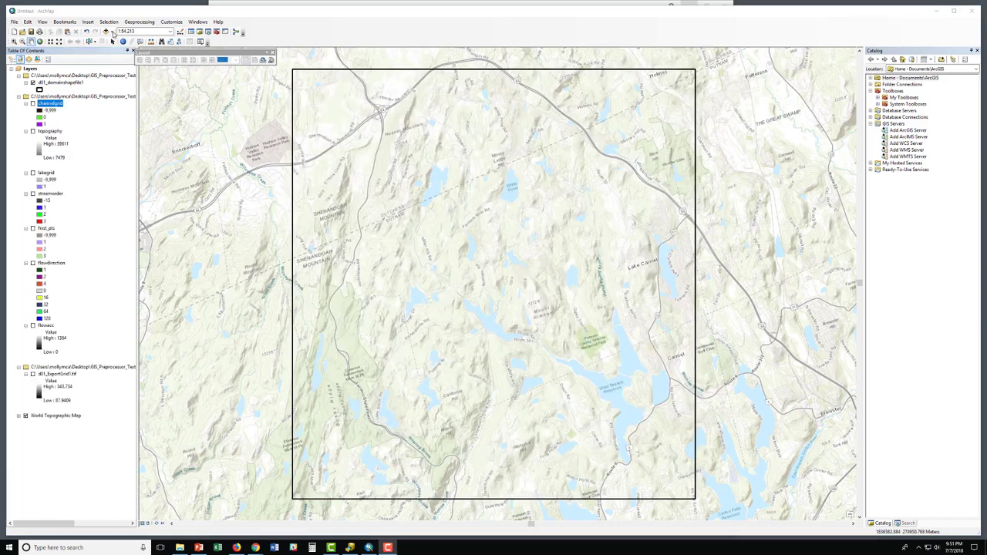
# Step: Add the channelgrid raster from the examined outputs folder to the map
pyautogui.click(108, 32)
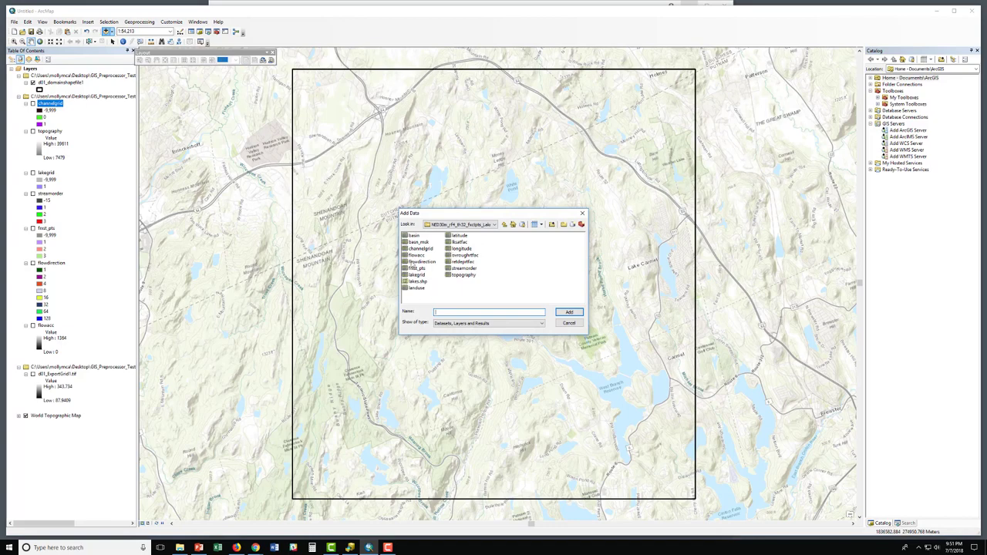
pyautogui.click(419, 248)
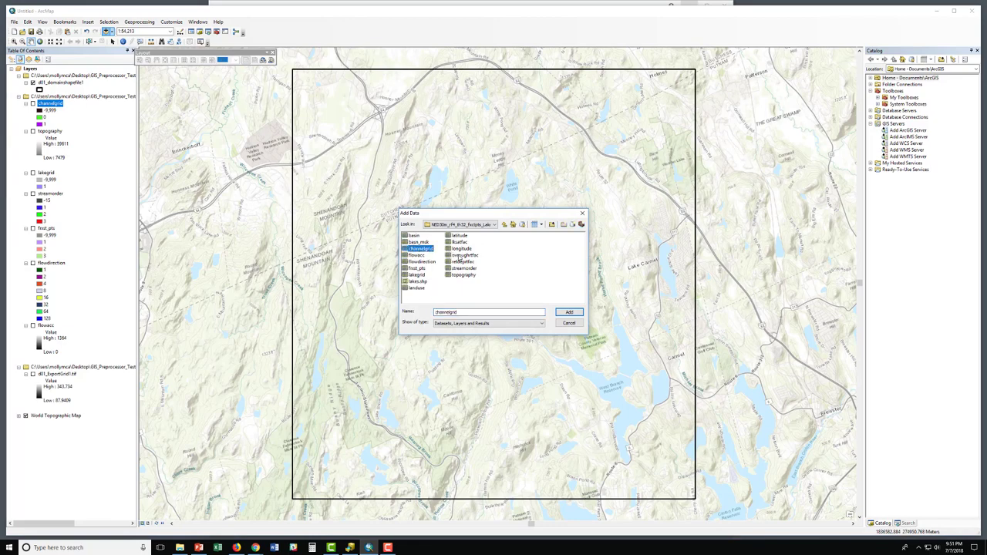
pyautogui.click(568, 313)
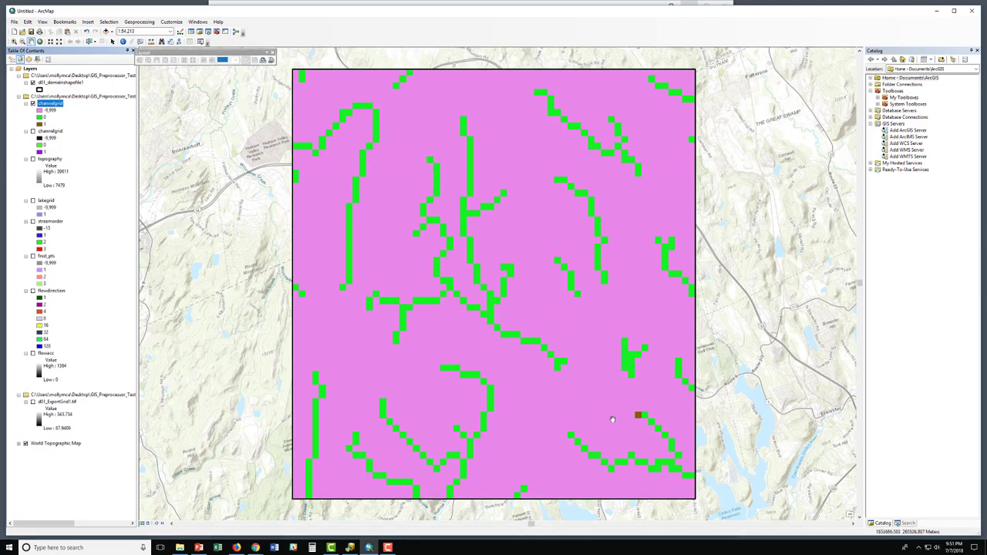
# Step: Set the new channelgrid layer's transparency to 50% to compare it with the basemap, and turn the layer off
pyautogui.rightClick(53, 108)
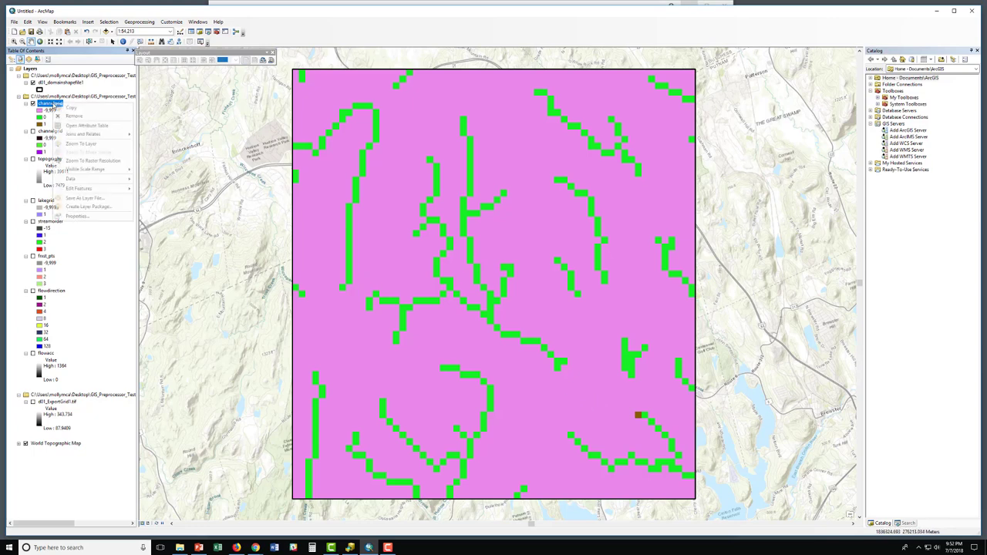
pyautogui.click(93, 215)
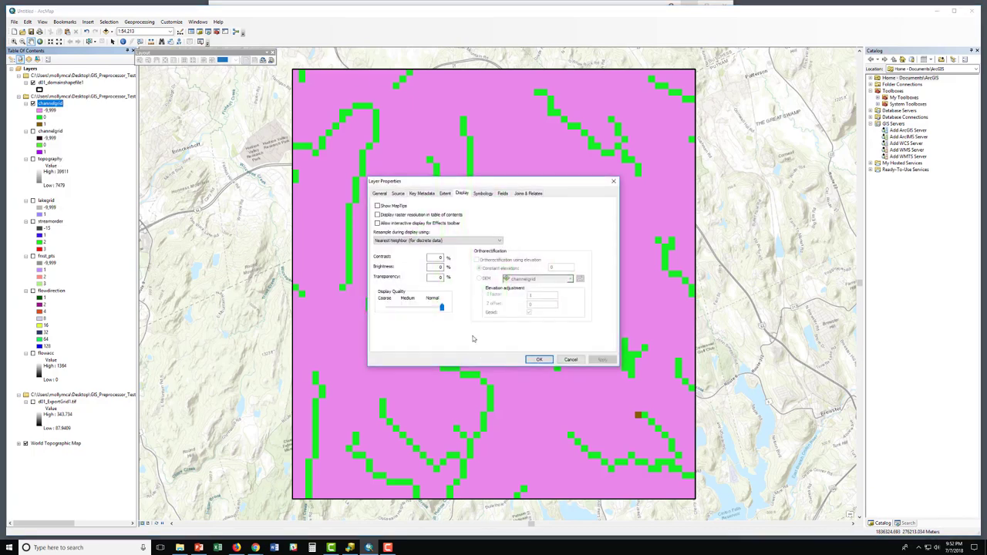
pyautogui.doubleClick(441, 277)
pyautogui.write('50')
pyautogui.click(536, 357)
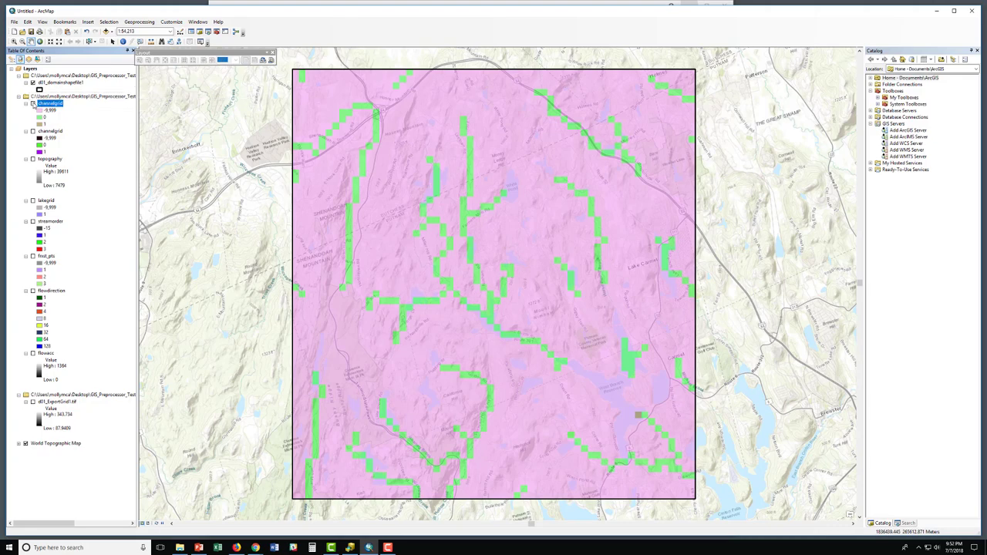
pyautogui.click(33, 103)
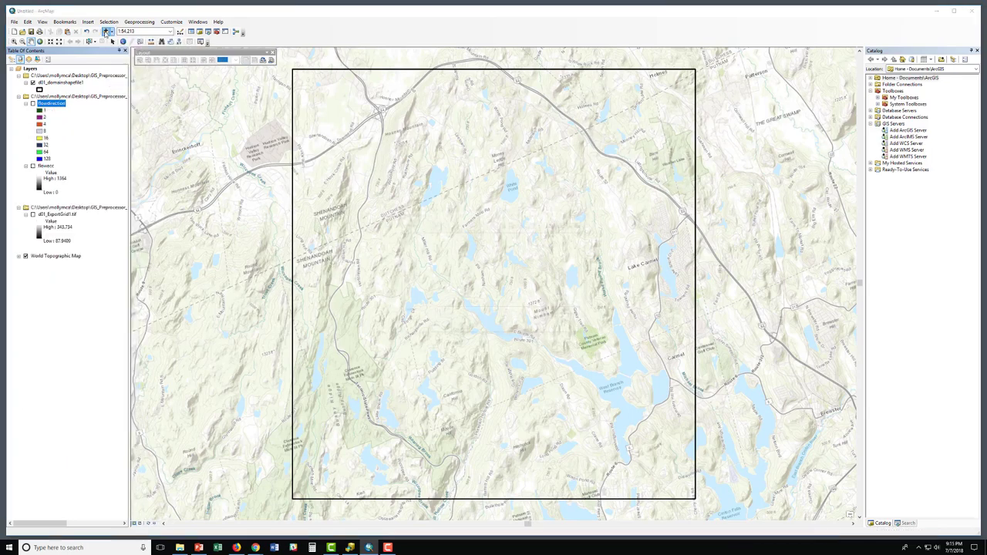
# Step: Add the frxst_pts forecast points raster from the examined outputs folder to the map
pyautogui.click(106, 31)
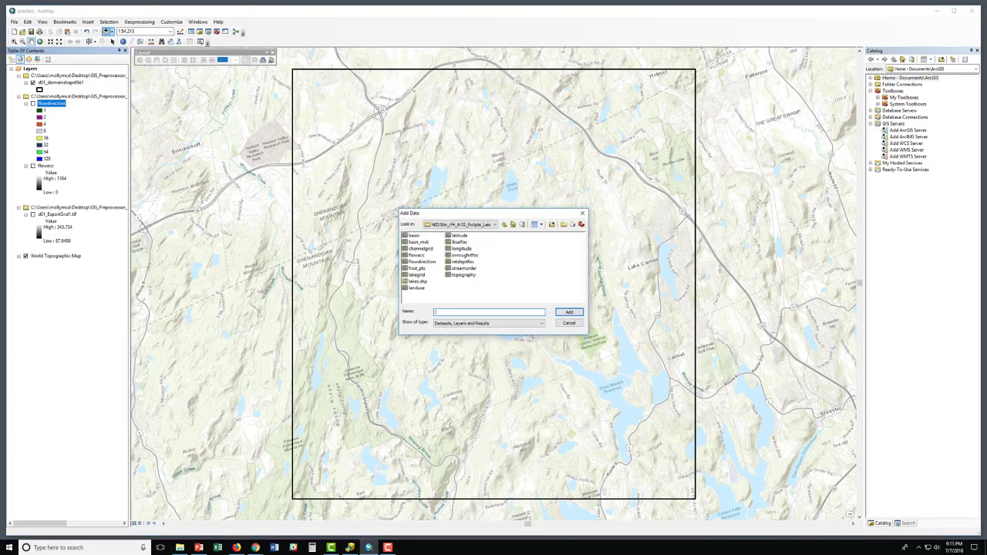
pyautogui.click(419, 268)
pyautogui.click(569, 314)
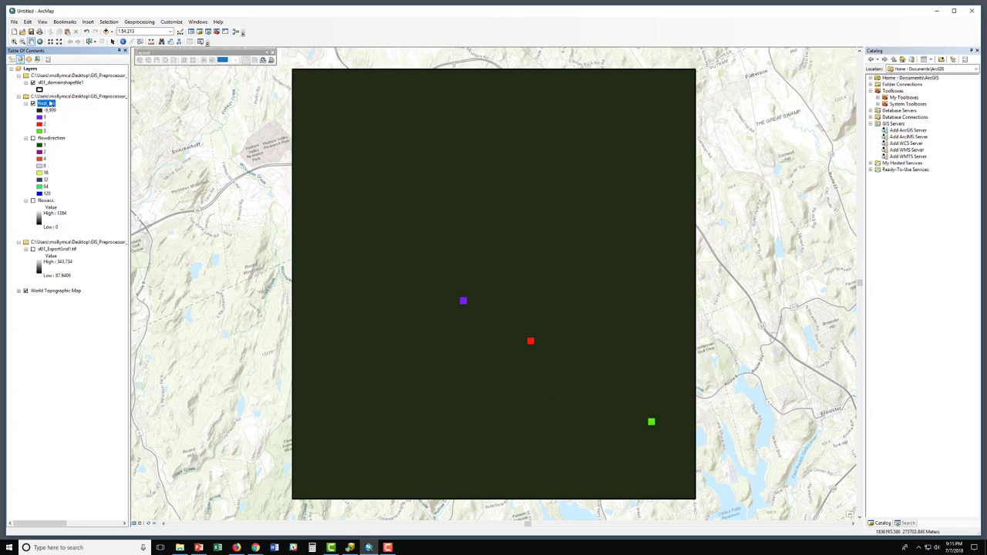
# Step: Set the frxst_pts layer's transparency to 50% to view the basemap beneath it, and turn the layer off
pyautogui.rightClick(52, 103)
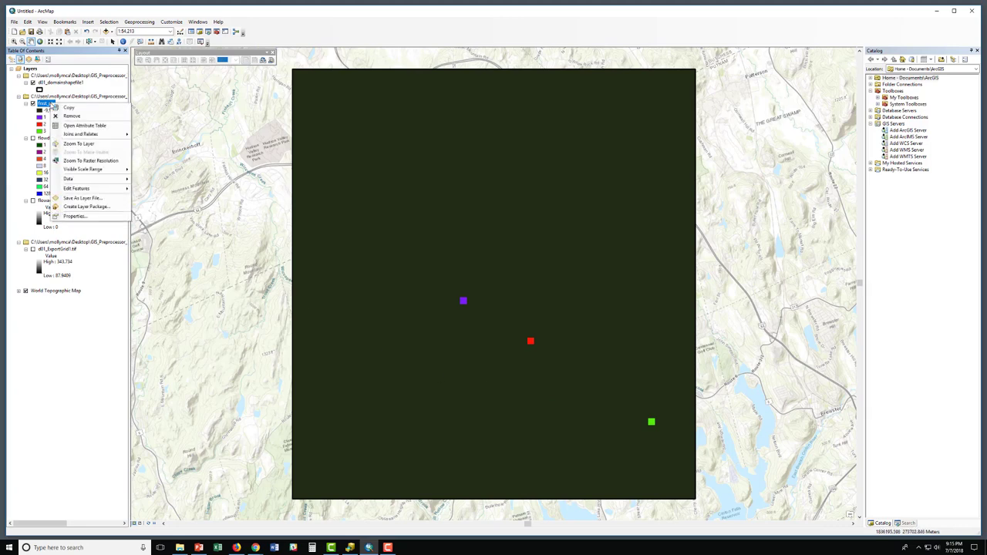
pyautogui.click(84, 217)
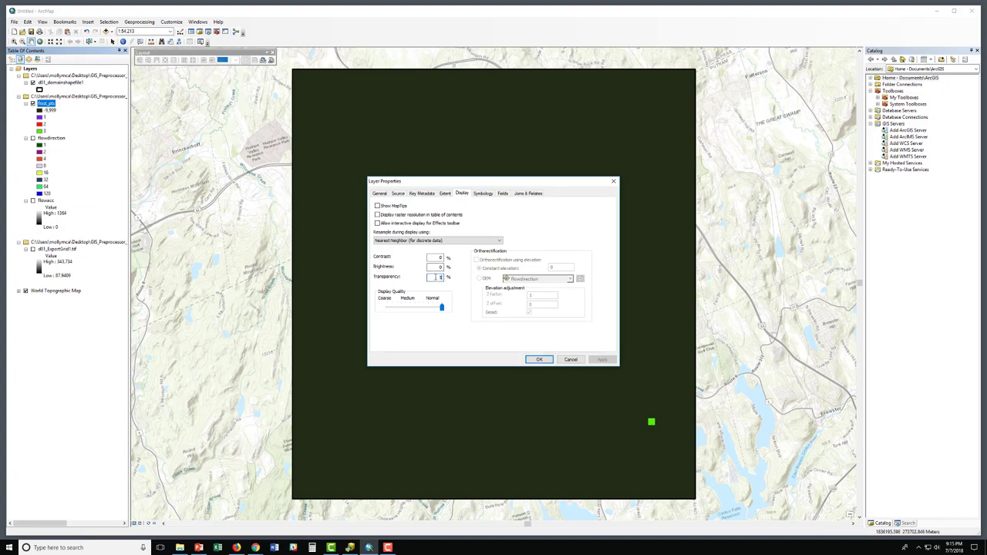
pyautogui.write('0')
pyautogui.click(537, 360)
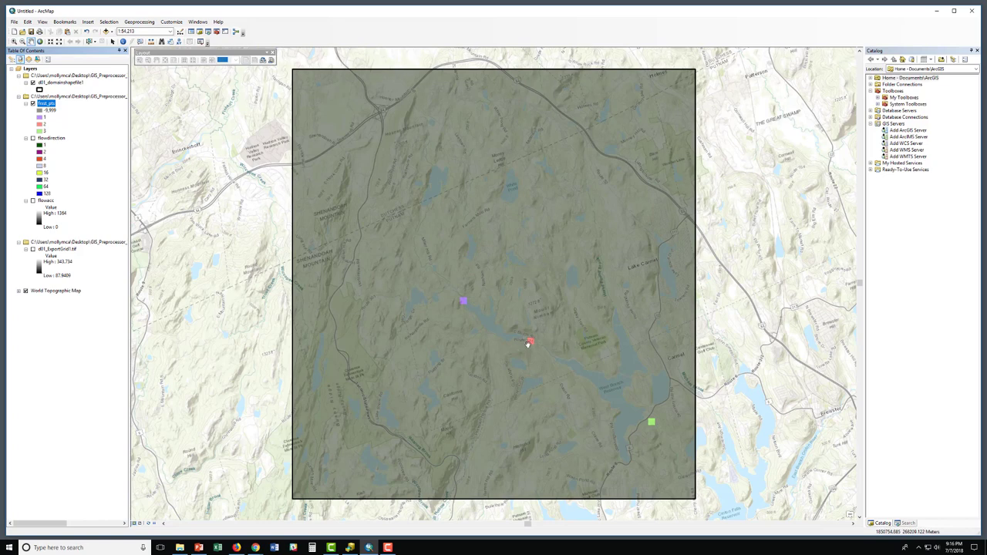
pyautogui.click(33, 103)
# Step: Add the streamorder raster from the examined outputs folder to the map, view it, and turn the layer off
pyautogui.click(107, 31)
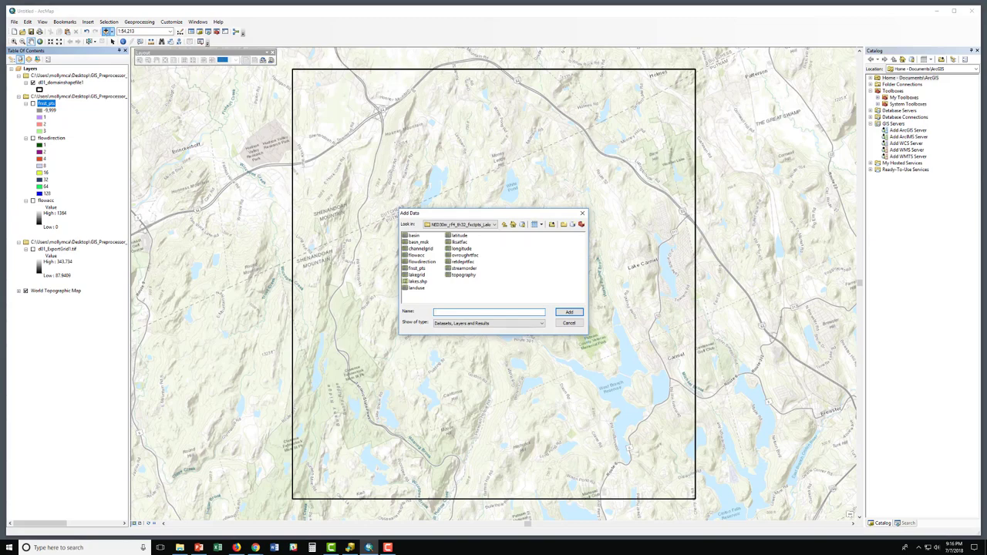
pyautogui.click(463, 269)
pyautogui.click(567, 312)
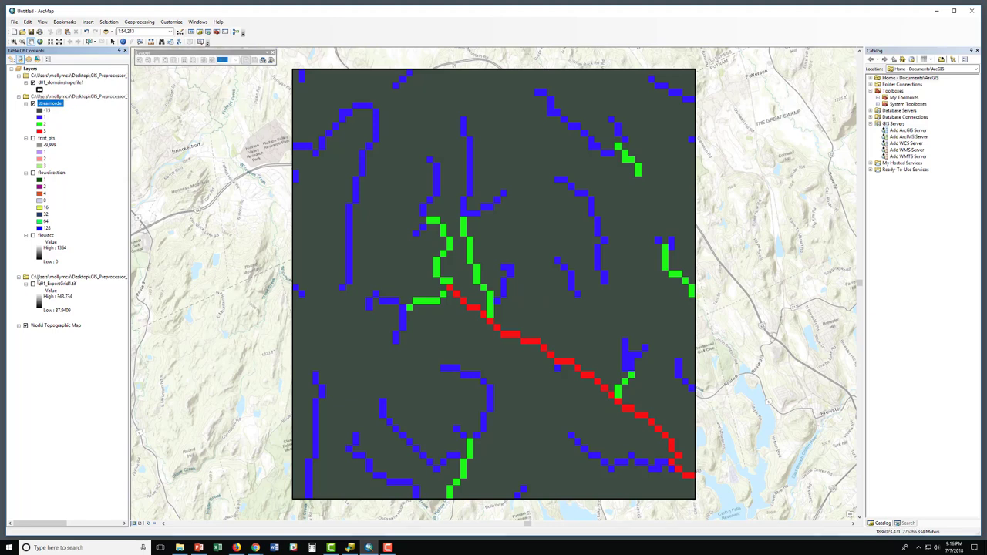
pyautogui.click(32, 103)
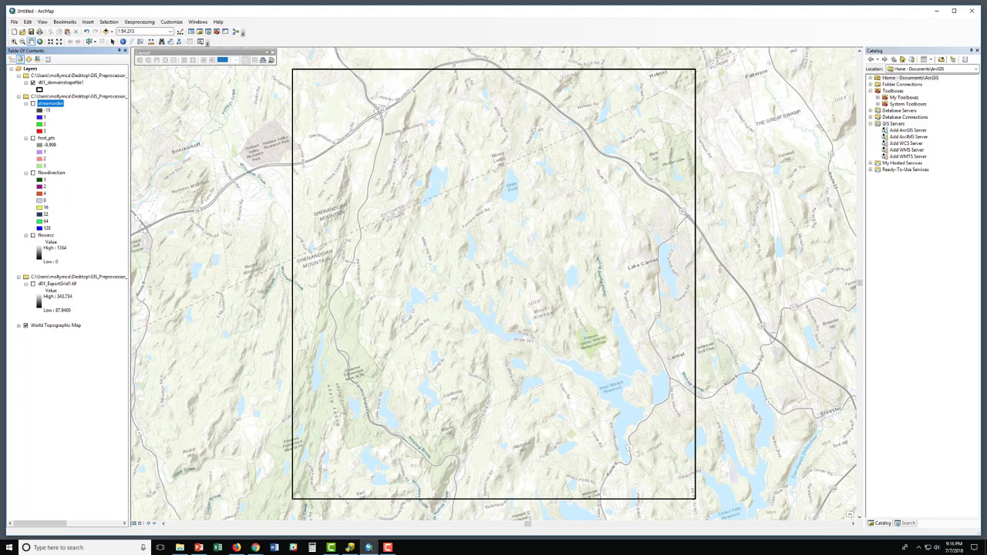
# Step: Add the lakegrid raster from the examined outputs folder to the map
pyautogui.click(107, 31)
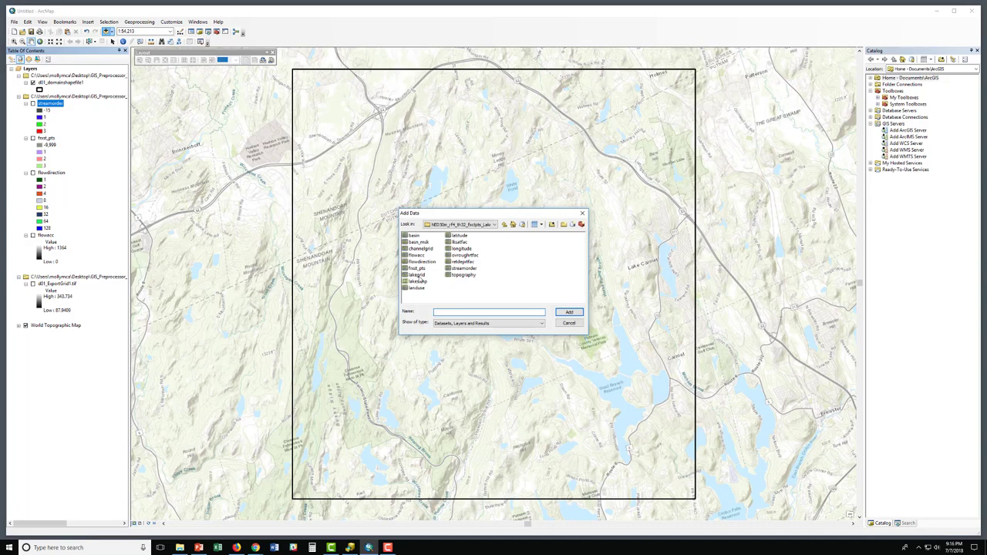
pyautogui.click(418, 276)
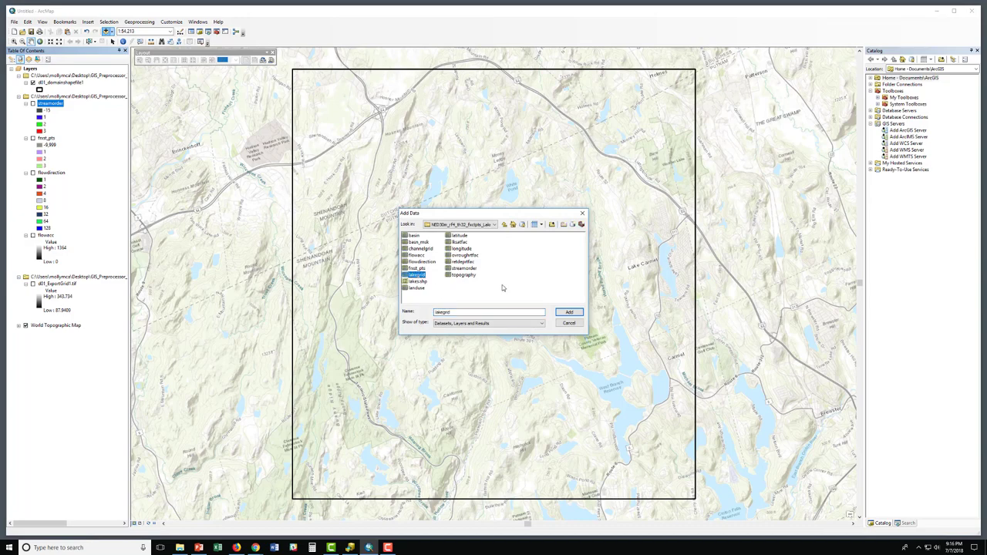
pyautogui.click(579, 314)
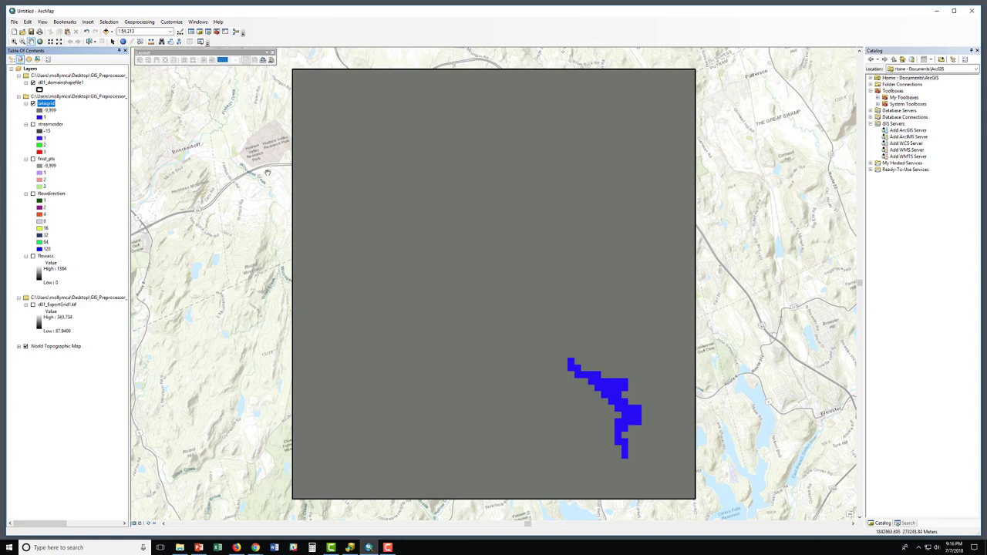
# Step: Set the lakegrid layer's transparency to 50% to compare the lake with the basemap, and turn the layer off
pyautogui.rightClick(50, 105)
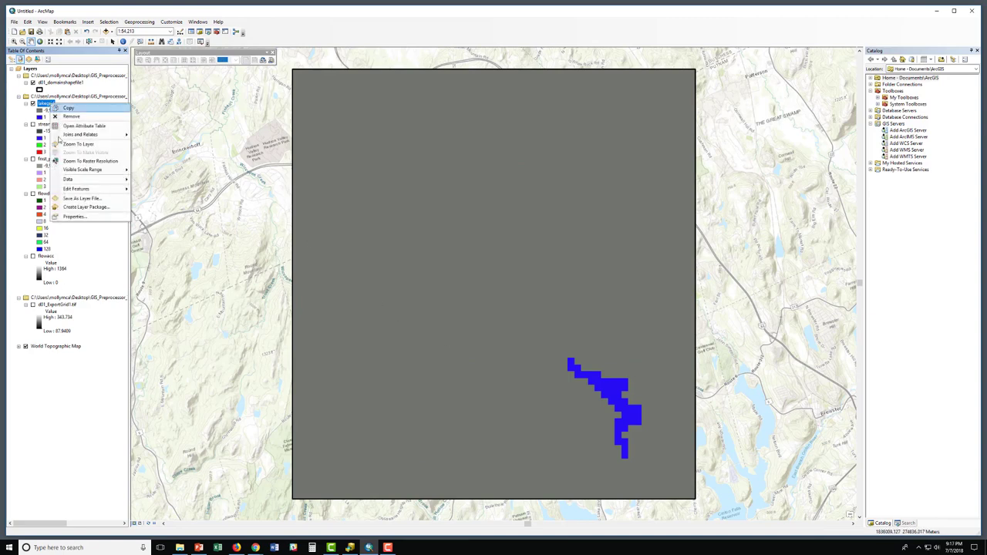
pyautogui.click(85, 217)
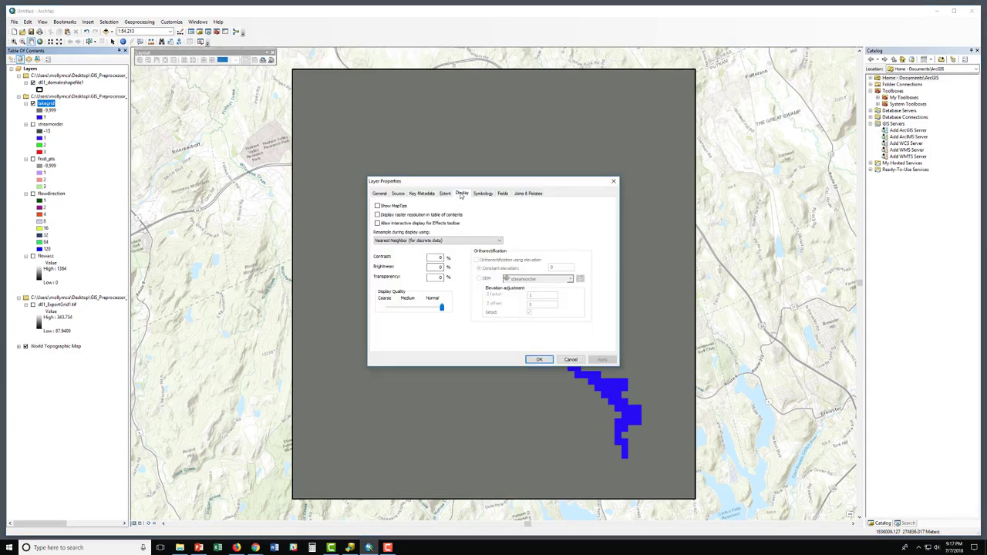
pyautogui.doubleClick(440, 278)
pyautogui.write('50')
pyautogui.click(539, 360)
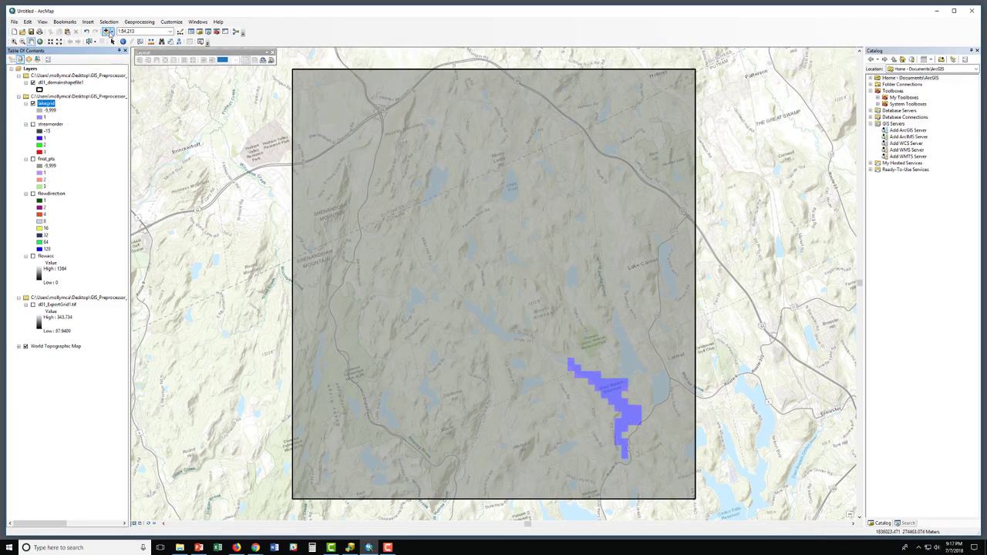
pyautogui.click(32, 104)
# Step: Add the topography raster from the examined outputs folder to the map
pyautogui.click(108, 33)
pyautogui.click(457, 276)
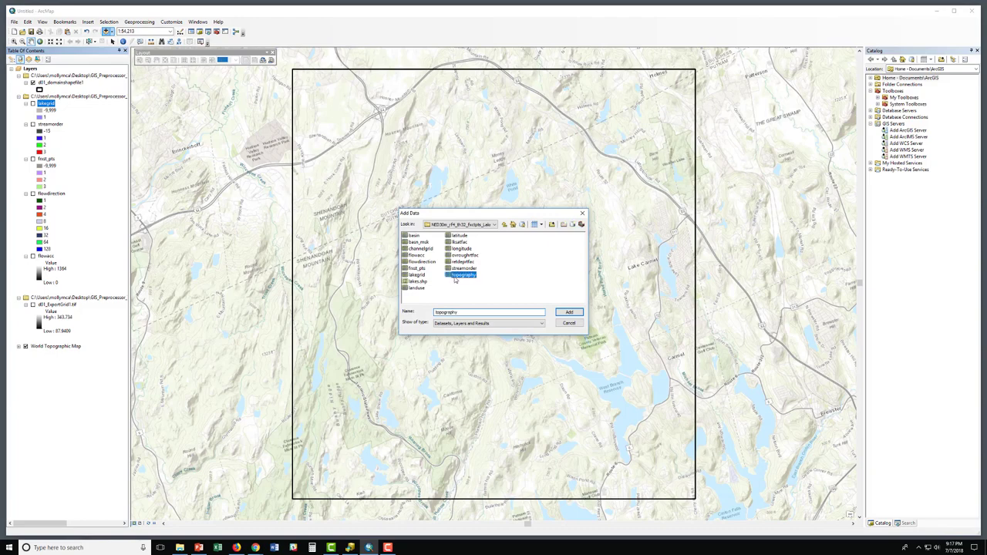
pyautogui.click(256, 547)
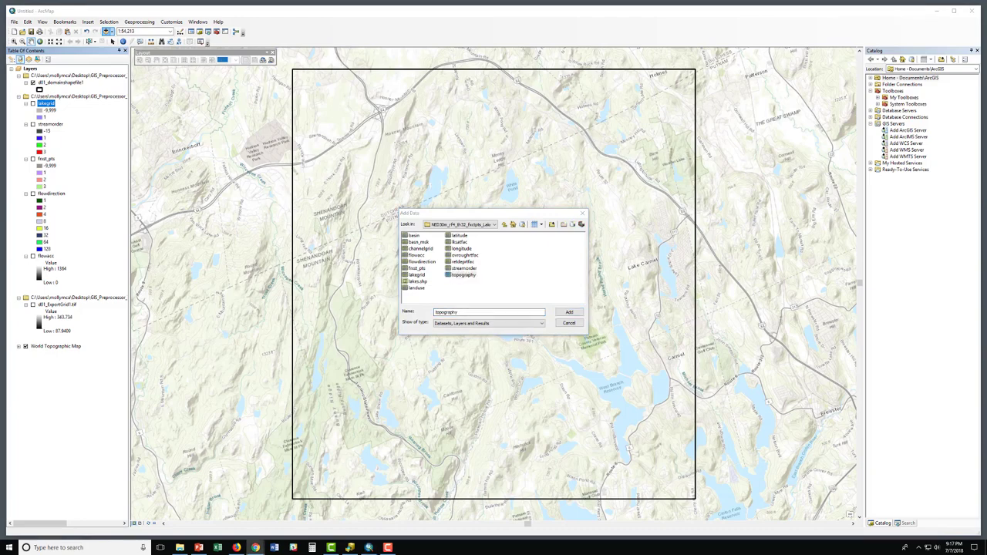
pyautogui.click(568, 313)
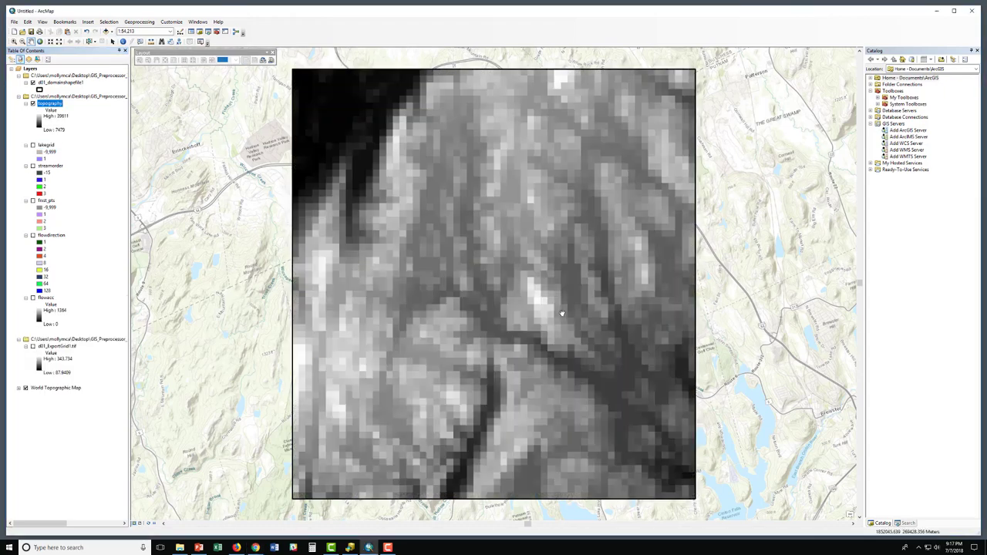
# Step: Make the topography layer semi-transparent over the basemap, and slightly widen the table of contents
pyautogui.rightClick(49, 105)
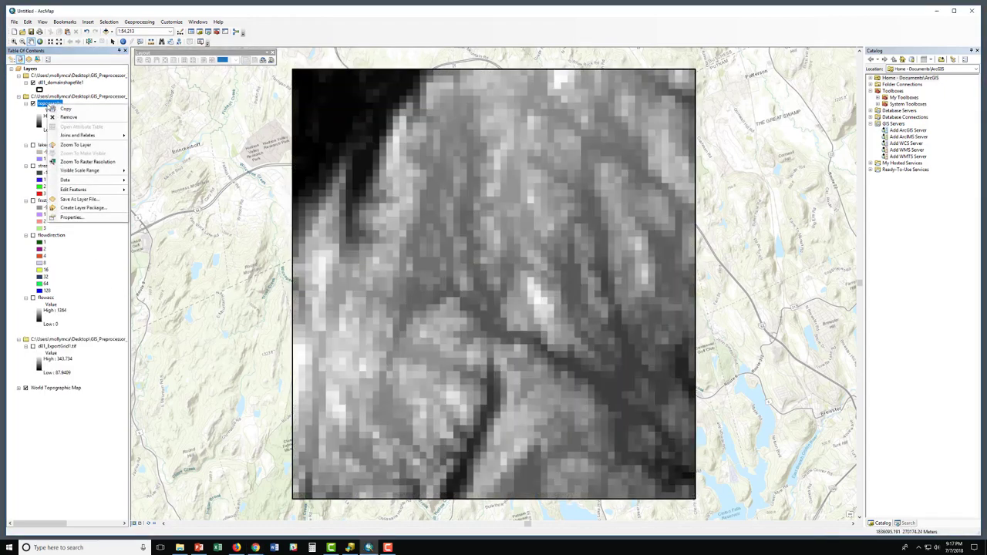
pyautogui.click(71, 217)
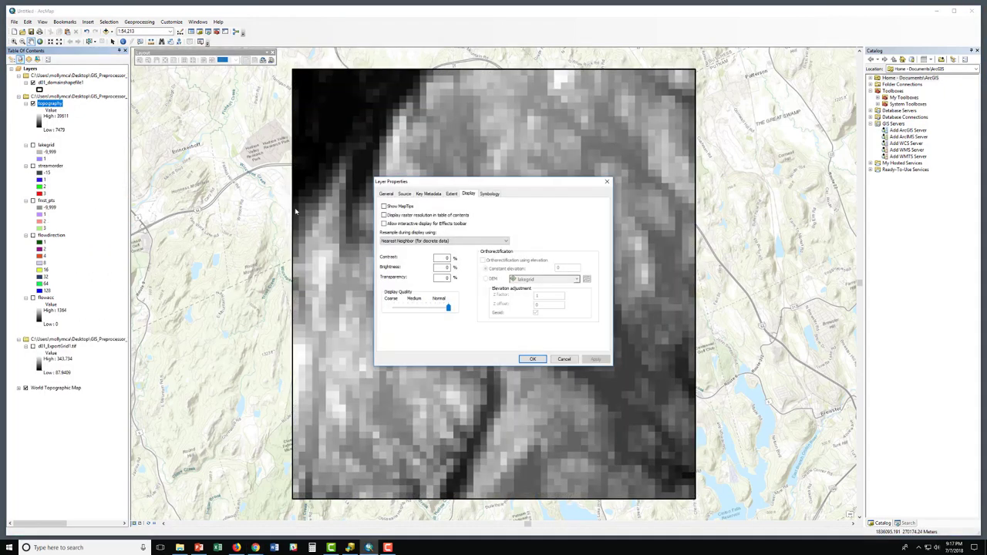
pyautogui.click(447, 277)
pyautogui.doubleClick(448, 278)
pyautogui.write('8')
pyautogui.click(532, 360)
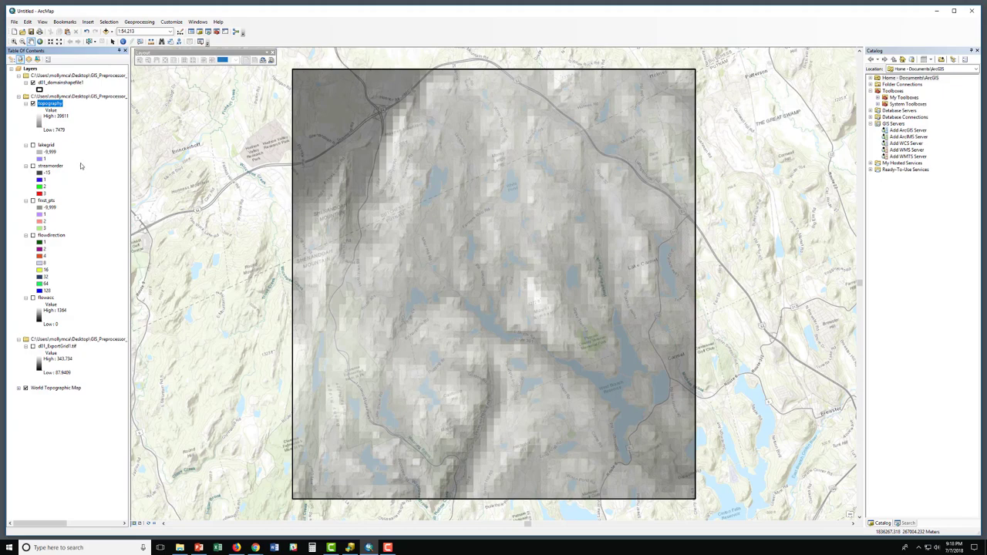
pyautogui.moveTo(132, 139); pyautogui.dragTo(137, 140)
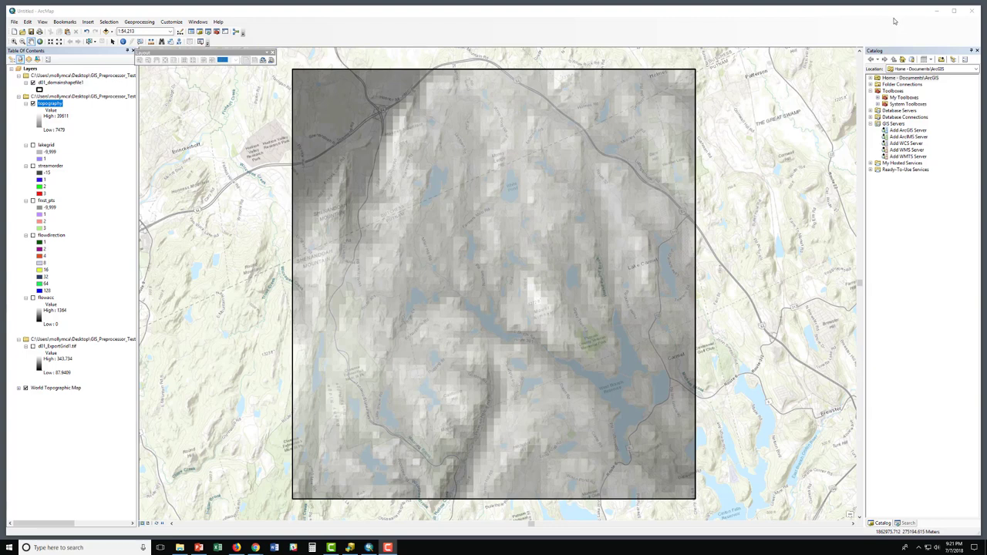
# Step: Minimize ArcMap and switch to the Chrome window showing the WRF-Hydro Contact page
pyautogui.click(936, 11)
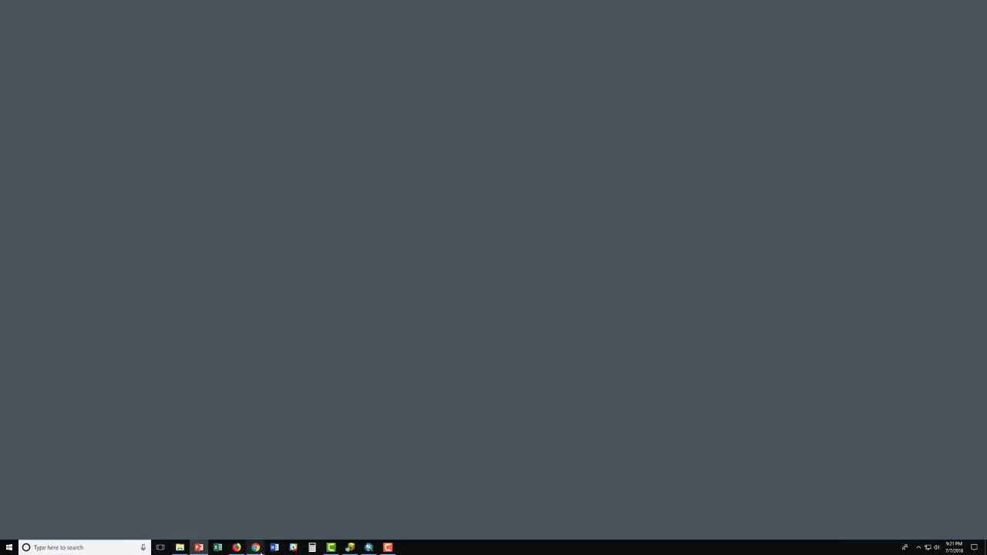
pyautogui.moveTo(260, 552)
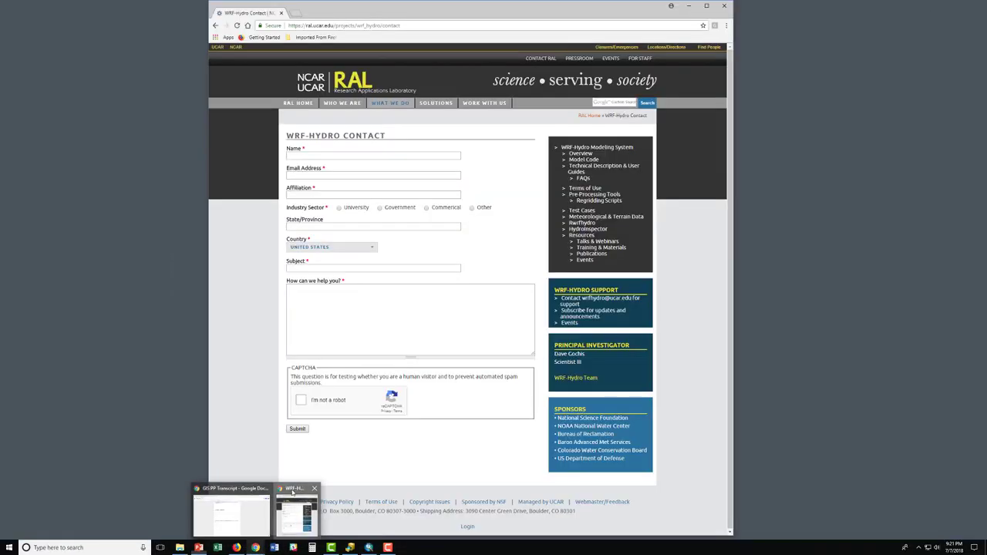
pyautogui.click(291, 492)
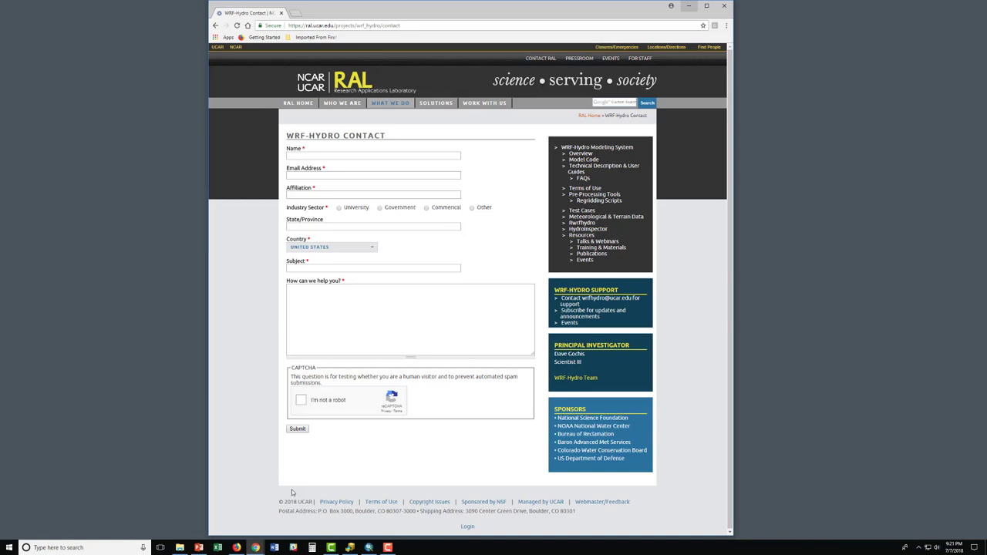